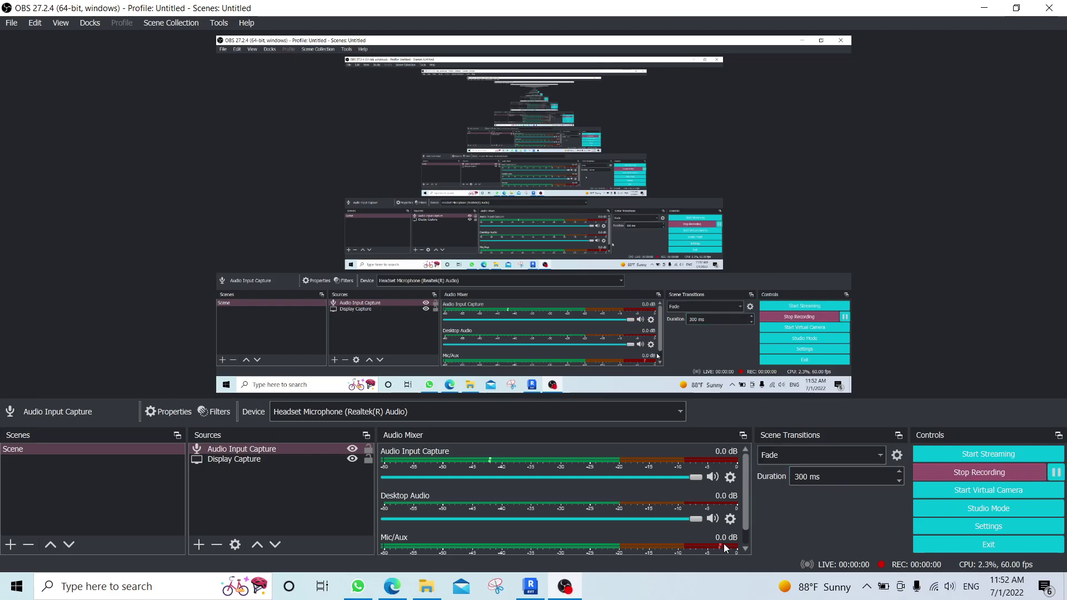
Switch to Revit and examine the entrance steps, paving slabs and street-side strips in the 3D view.
click(530, 586)
shift+middle_drag(558, 392, 583, 291)
middle_drag(456, 395, 426, 391)
middle_drag(425, 391, 634, 255)
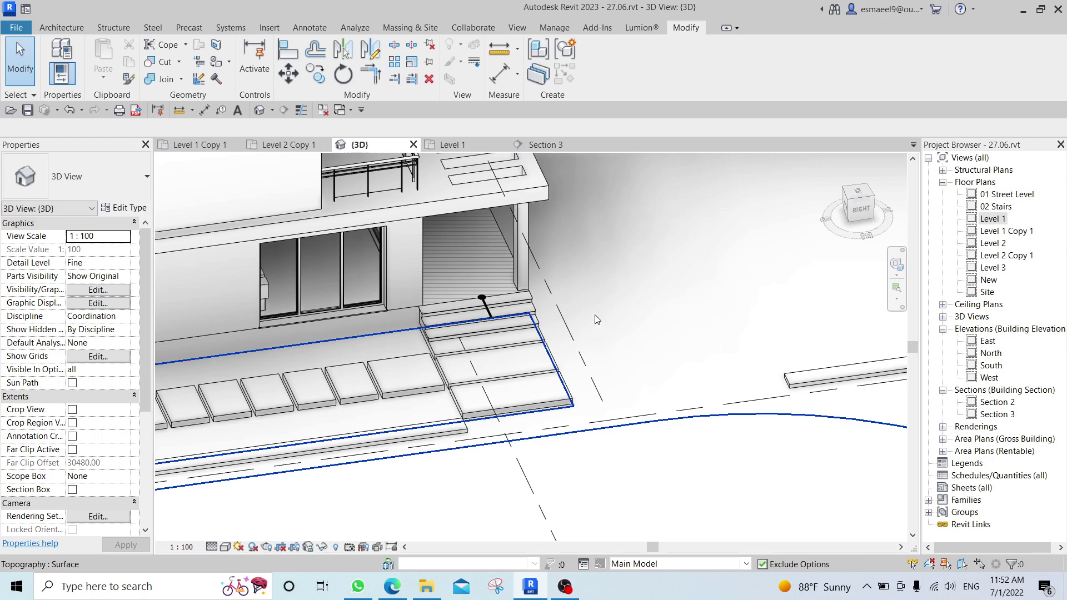
middle_drag(576, 233, 538, 241)
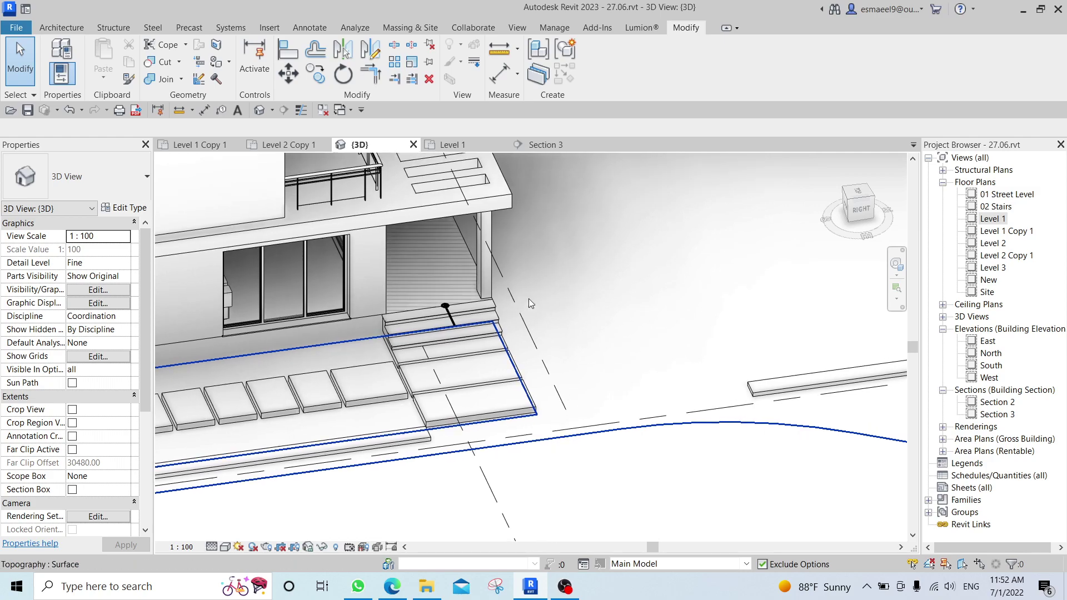
middle_drag(583, 373, 388, 369)
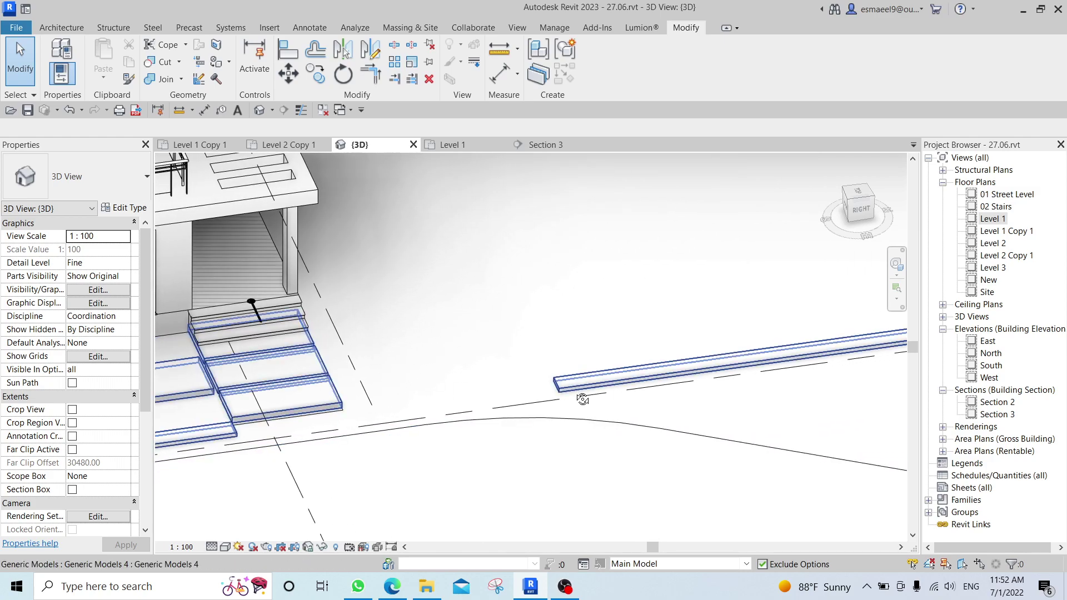
shift+middle_drag(581, 398, 584, 394)
key(shift+w)
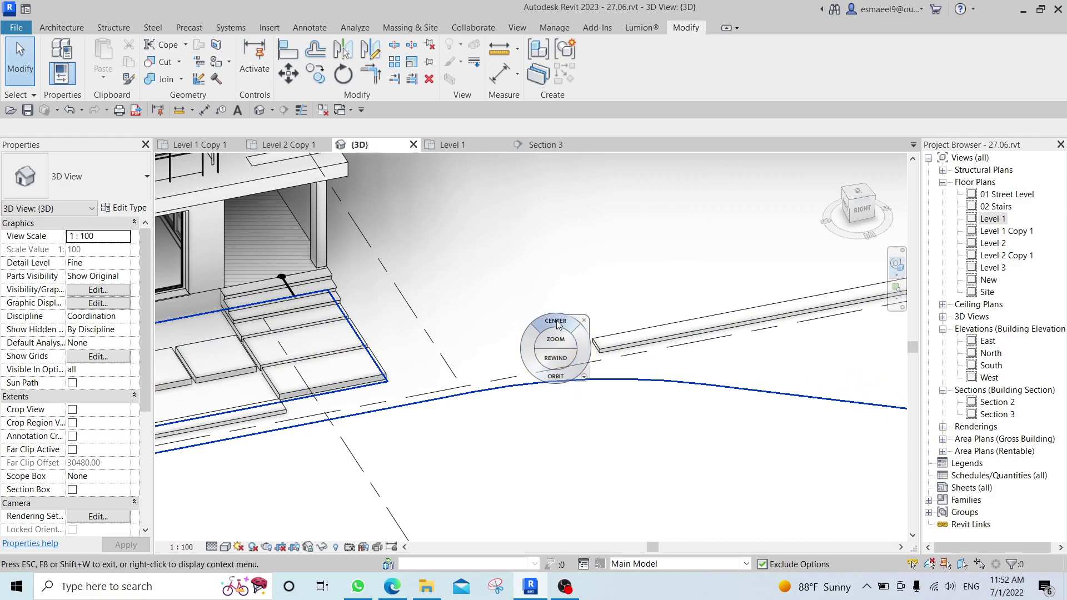
drag(558, 325, 496, 311)
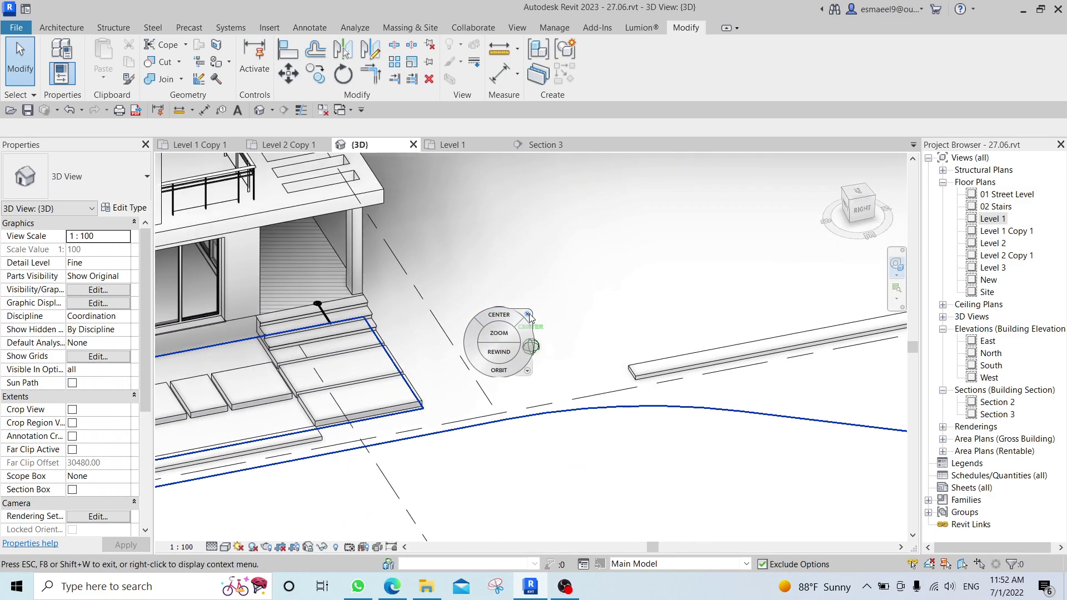
click(528, 315)
shift+middle_drag(531, 337, 681, 334)
scroll(517, 363, down, 2)
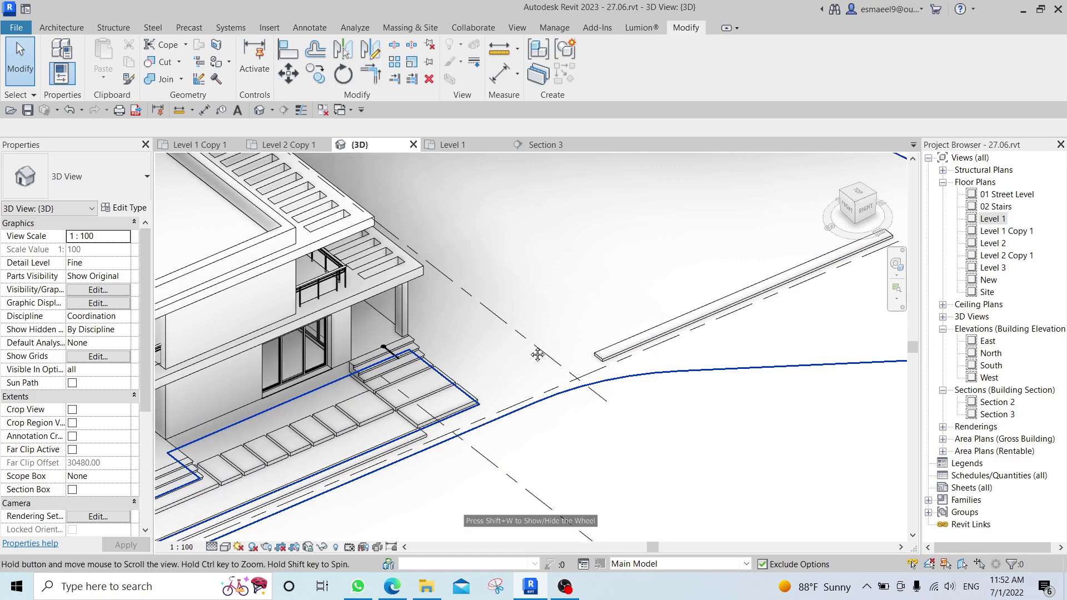
shift+middle_drag(538, 354, 389, 326)
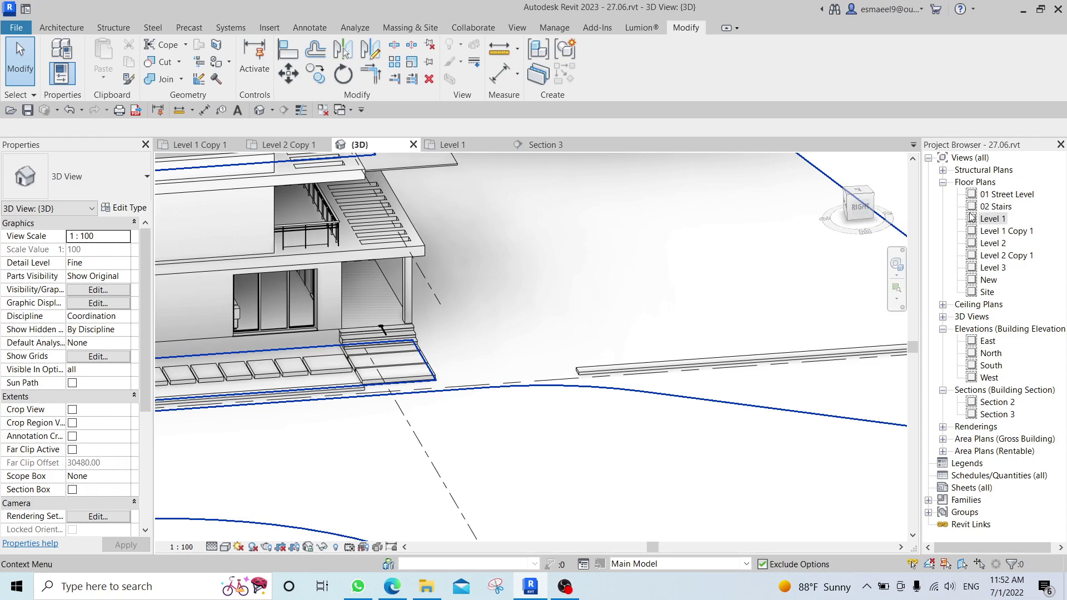
Open the 01 Street Level floor plan and delete the section mark just beyond the entrance paving.
double_click(1006, 194)
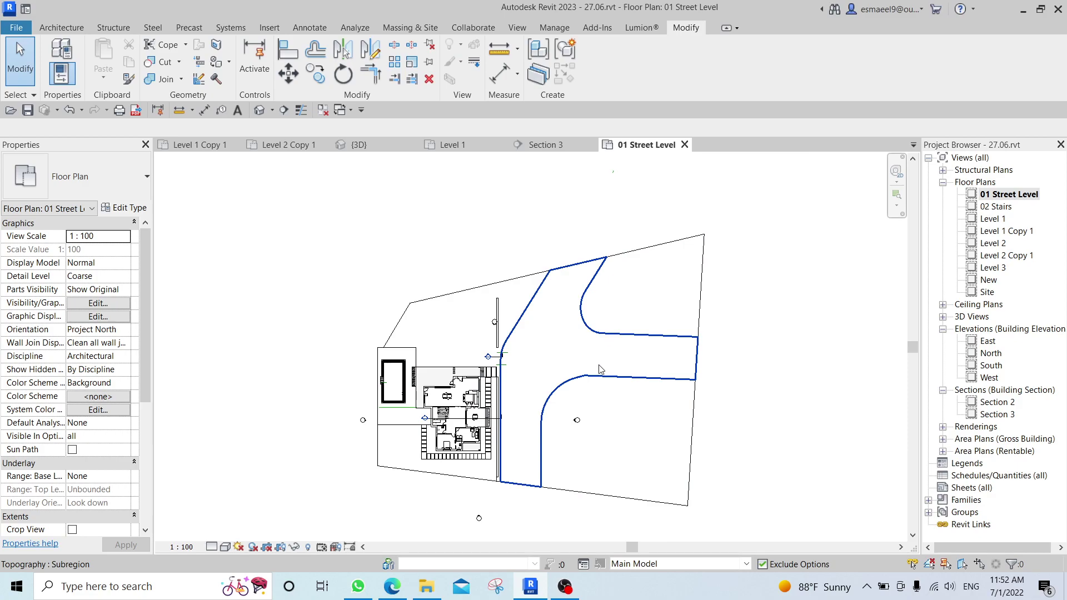
scroll(451, 379, up, 3)
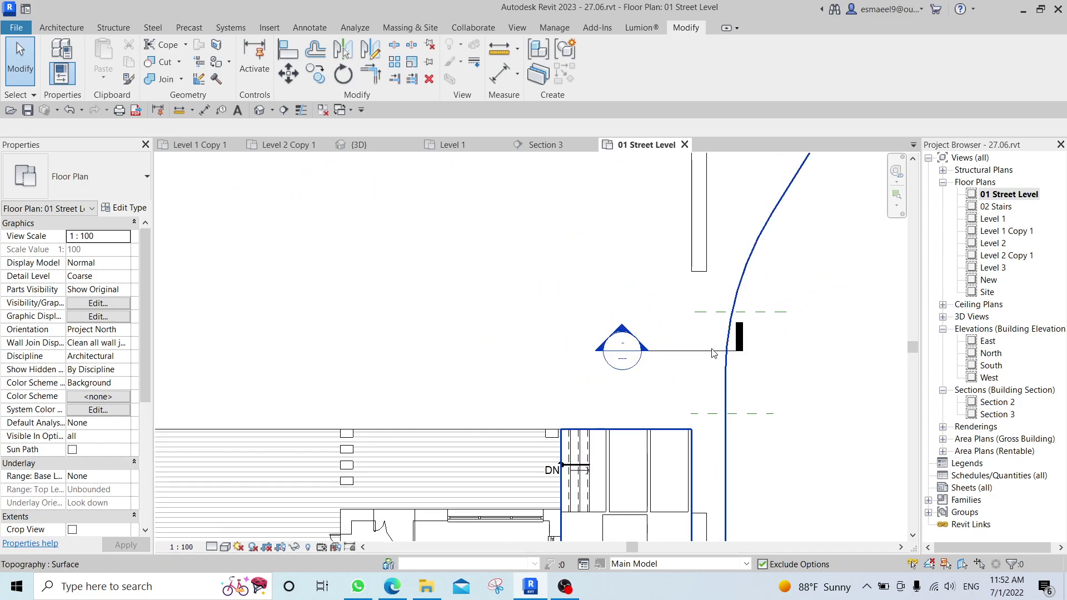
click(697, 357)
key(Delete)
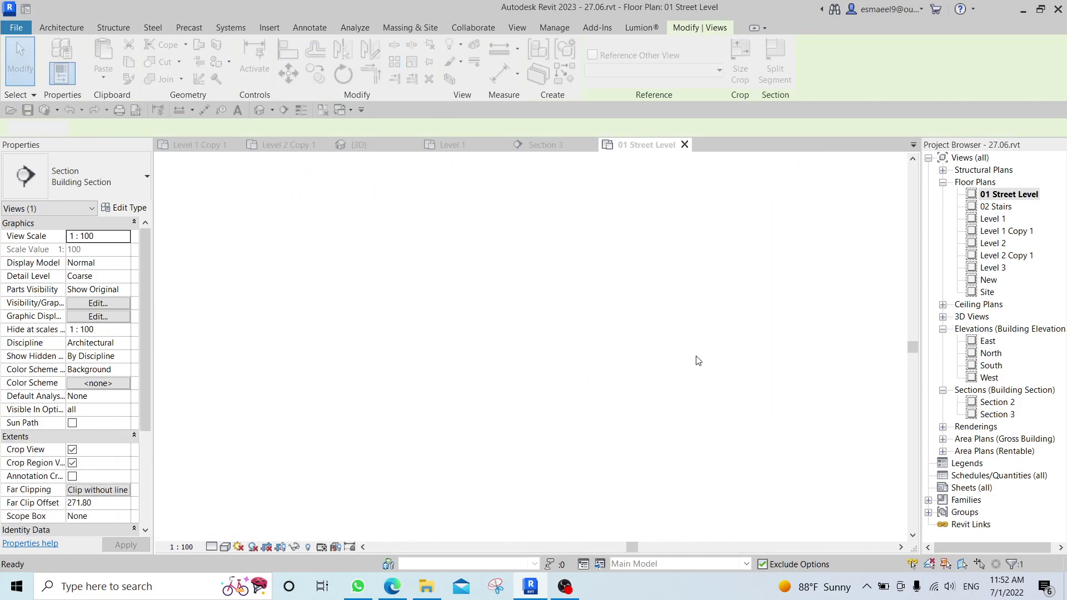
Start a floor on 01 Street Level using the Generic 150mm floor type.
middle_drag(583, 339, 687, 327)
scroll(687, 326, down, 2)
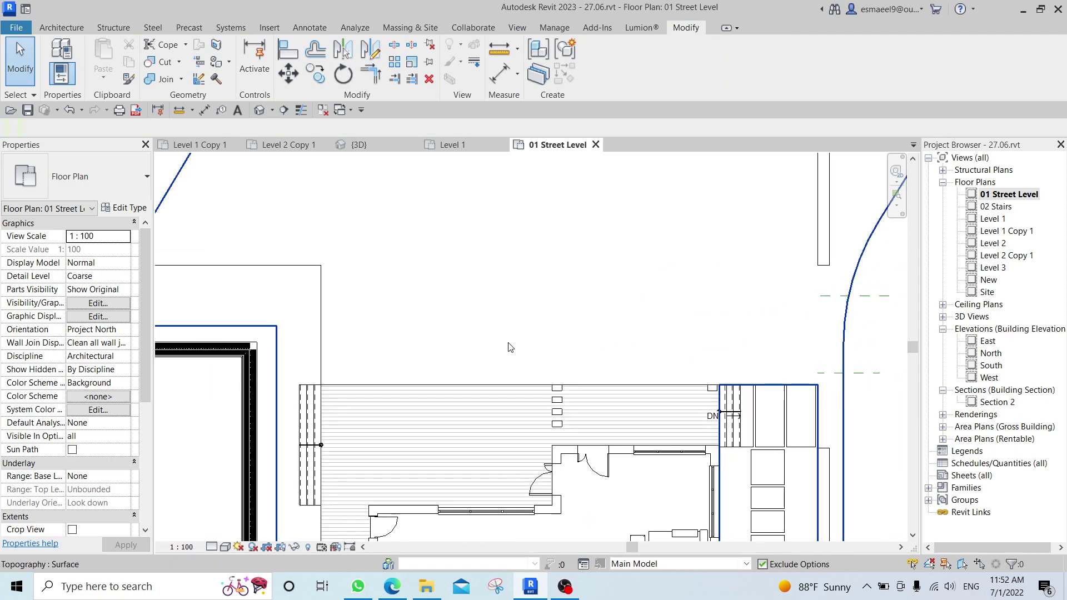
key(f)
key(l)
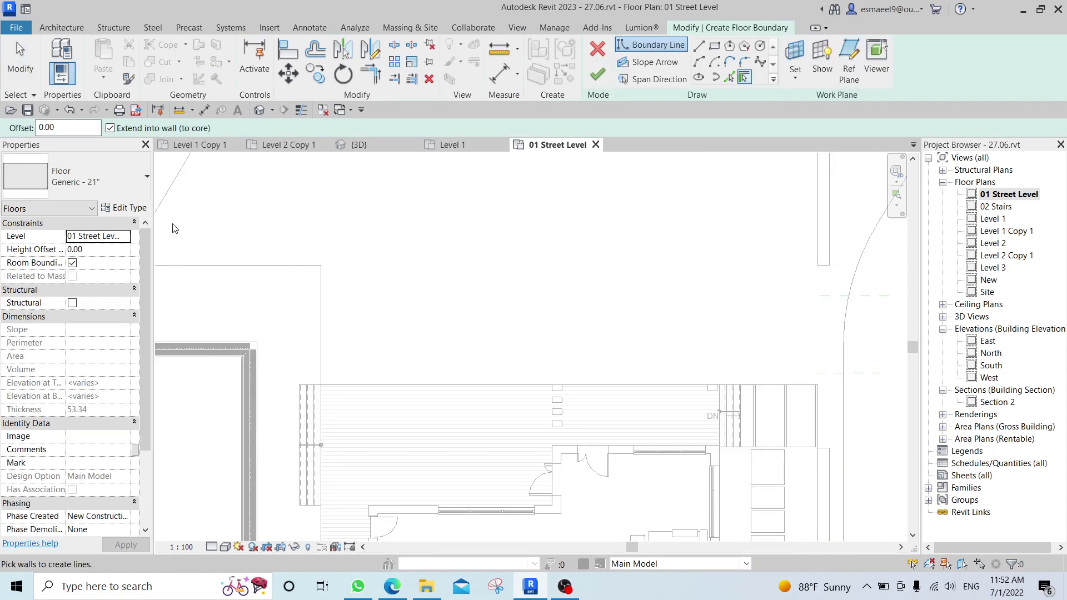
click(78, 172)
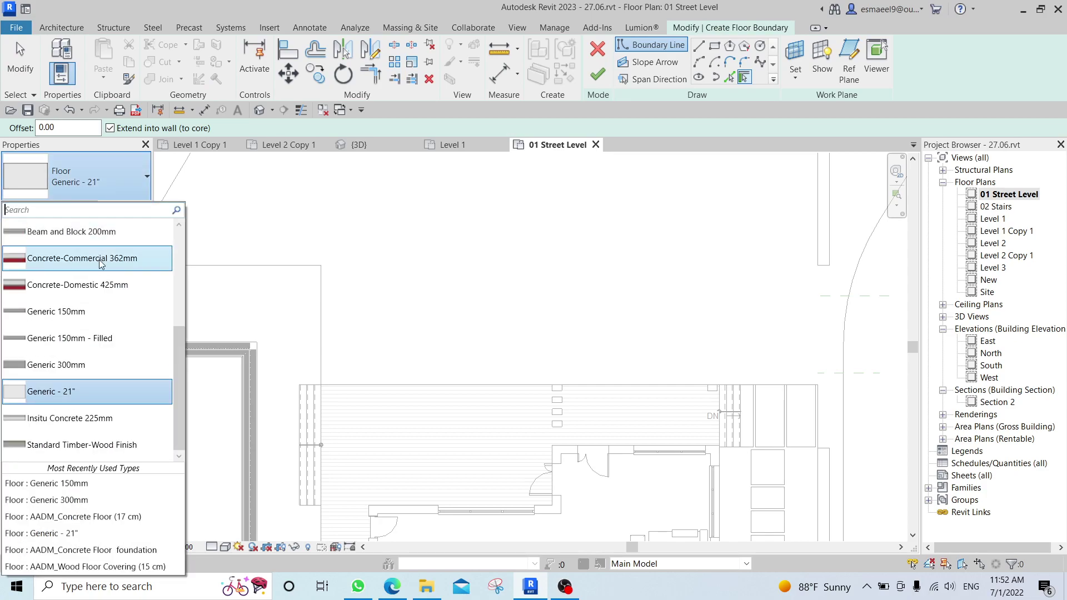
click(96, 311)
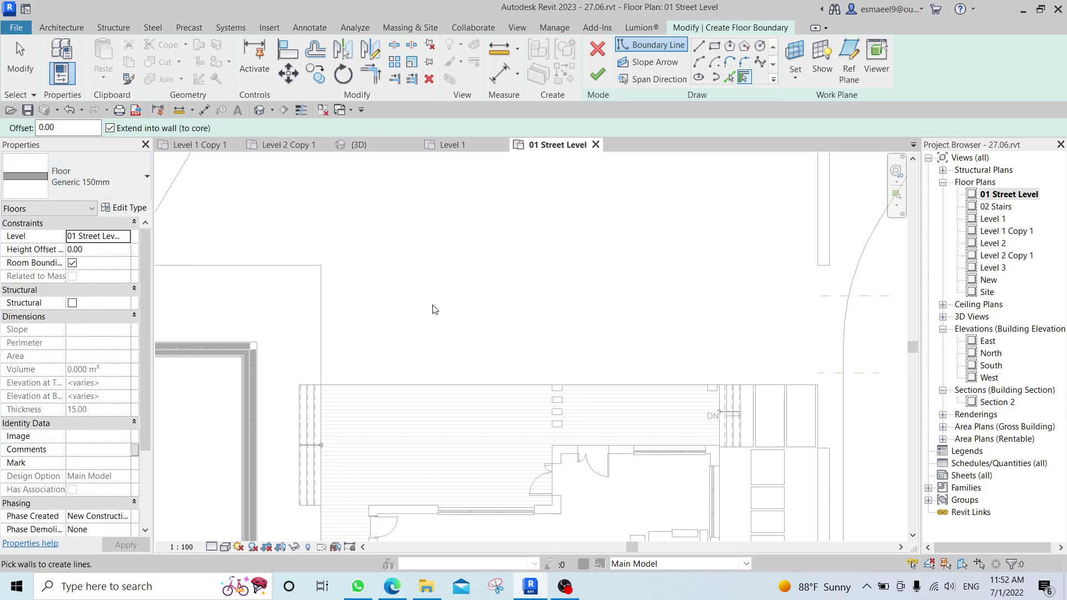
key(Escape)
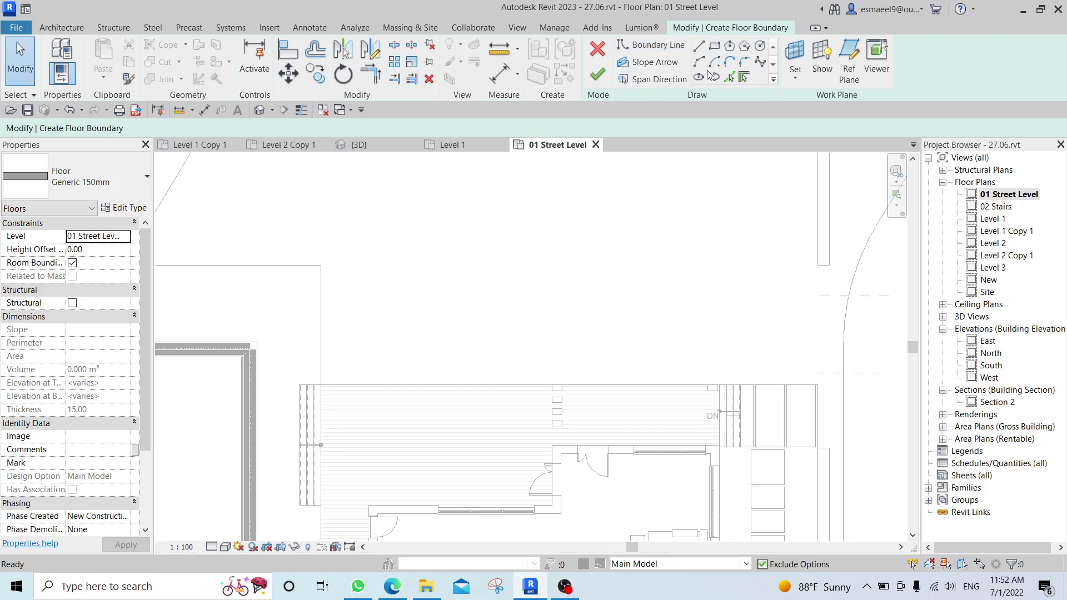
Look up the floor command in the keyboard shortcuts list and close it without changes.
key(k)
key(s)
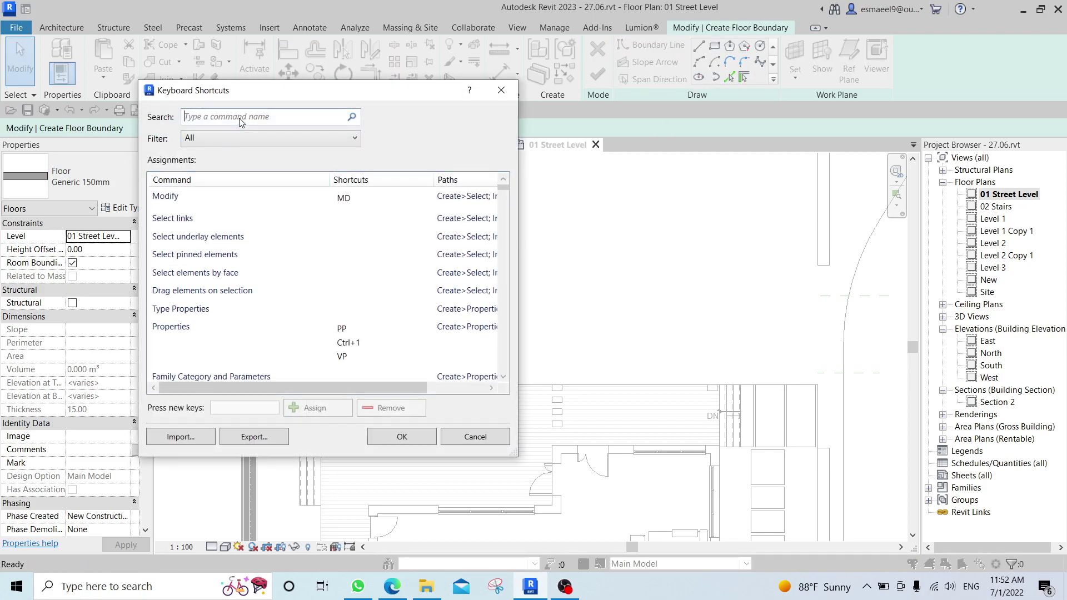
click(241, 118)
text(fllo)
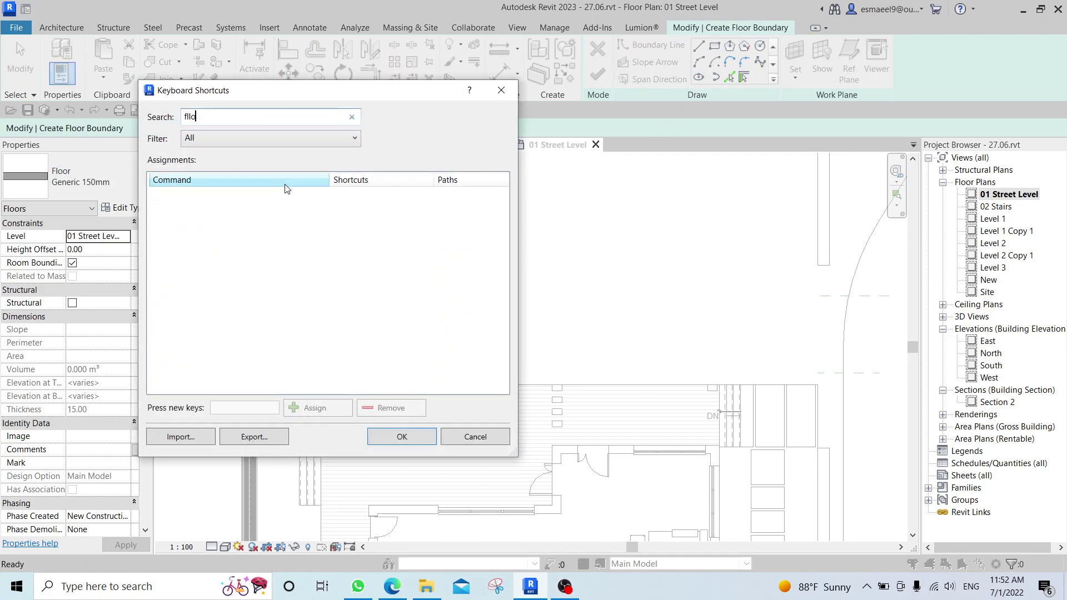
key(BackSpace)
key(BackSpace)
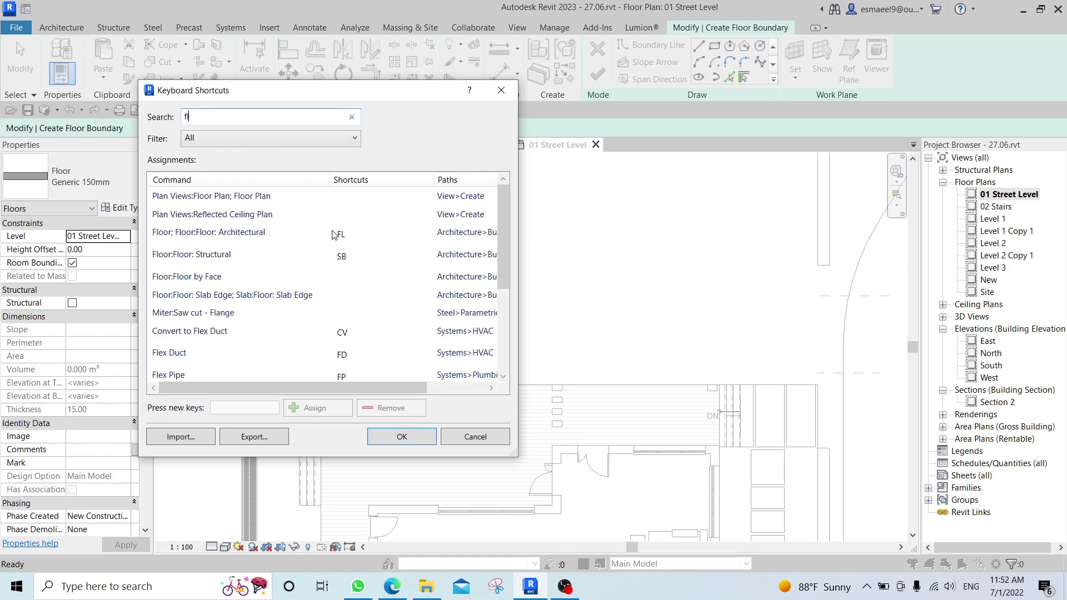
click(454, 438)
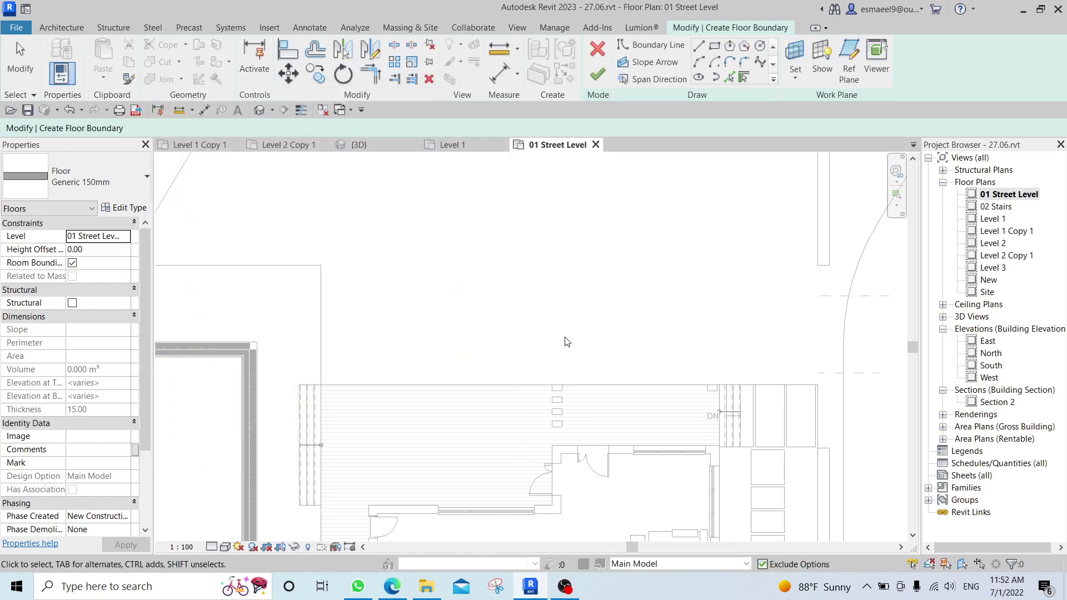
Sketch a rectangular floor boundary about 2072.5 by 499.1 from the terrace corner to the end of the street-side strip.
click(715, 47)
click(321, 384)
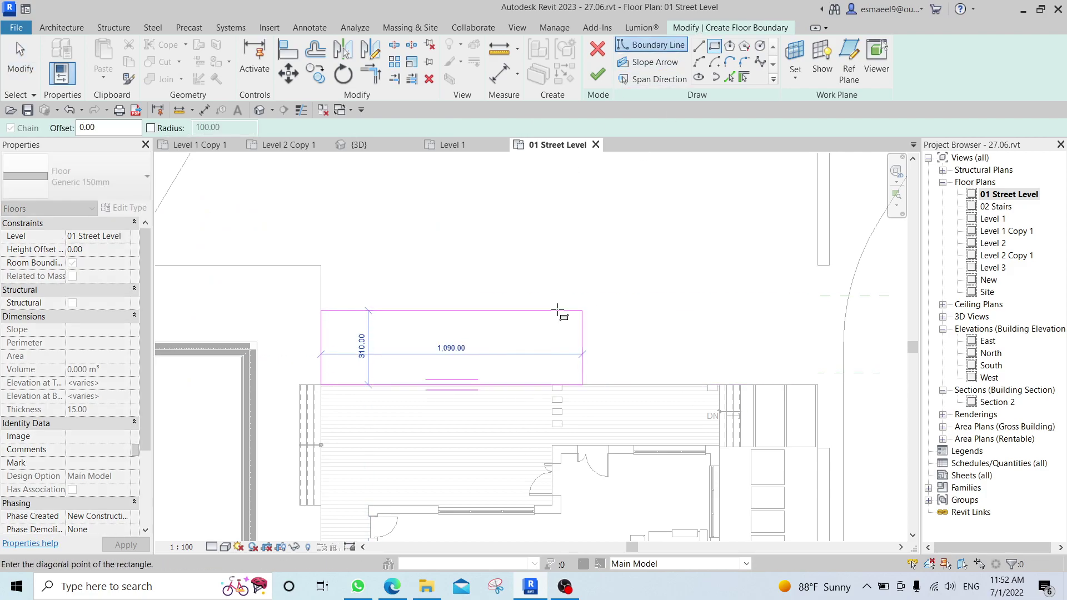
click(818, 265)
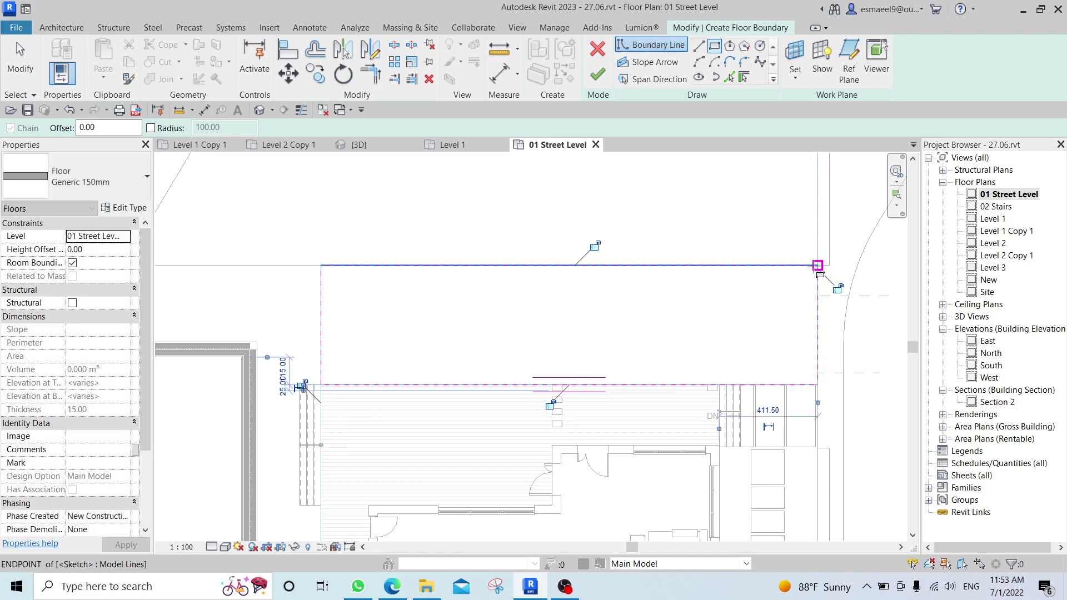
key(Escape)
key(Escape)
Align the floor boundary's outer long edge with the existing site line beside the terrace.
click(376, 266)
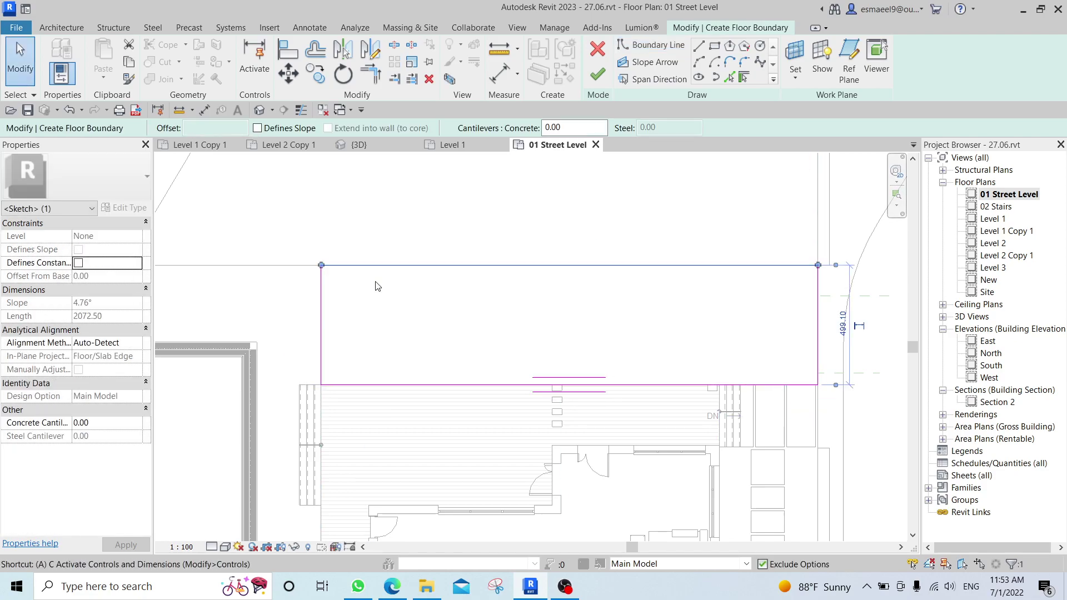
key(a)
key(l)
click(305, 265)
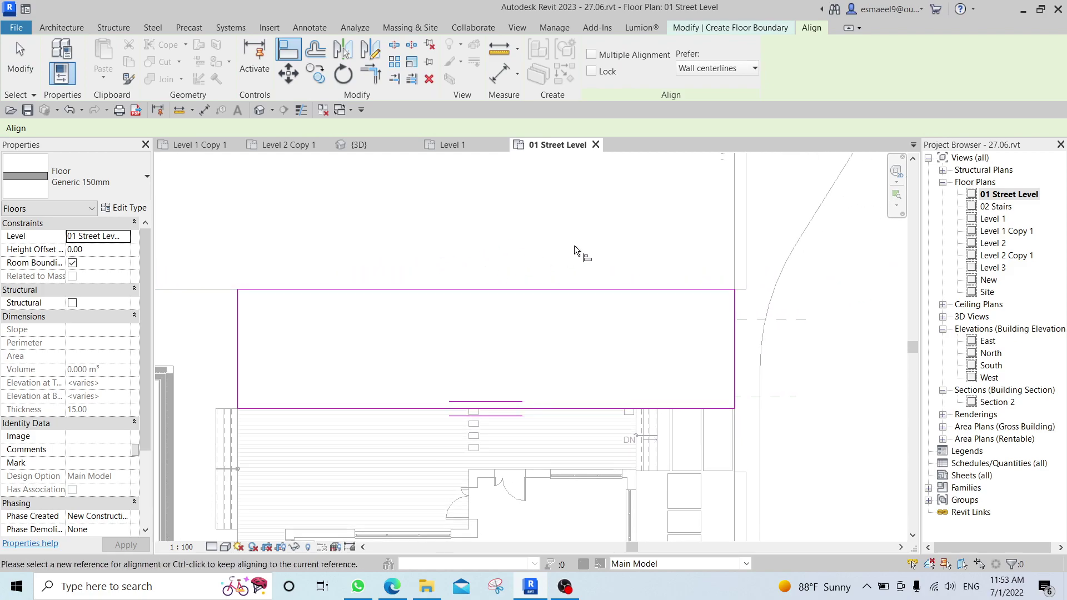
Switch to the 3D view and finish the floor sketch.
key(ctrl+Tab)
key(Escape)
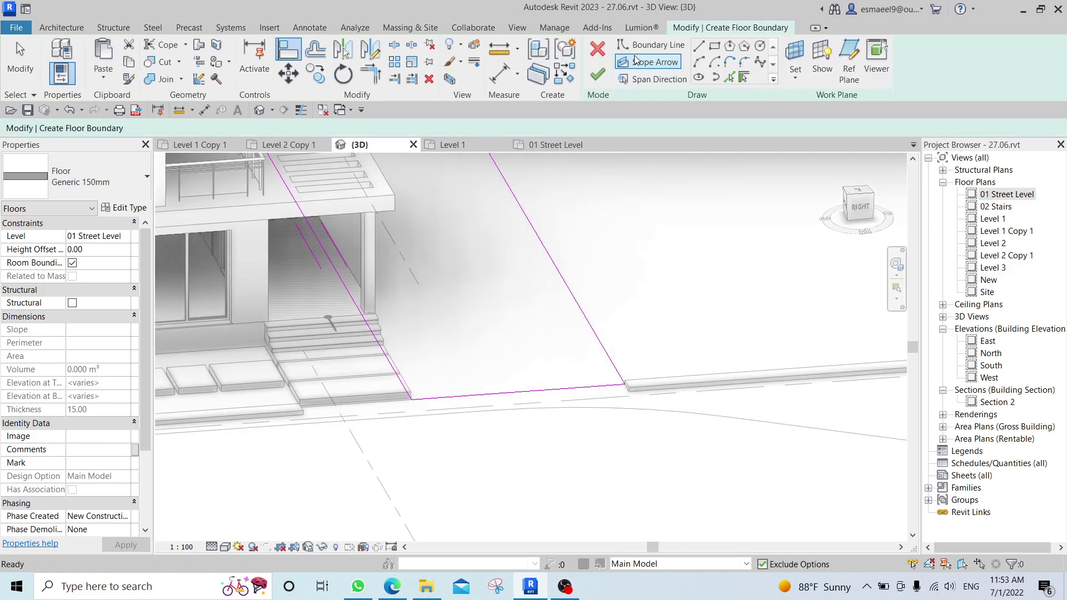
click(602, 75)
shift+middle_drag(515, 372, 534, 357)
scroll(534, 357, up, 1)
key(Escape)
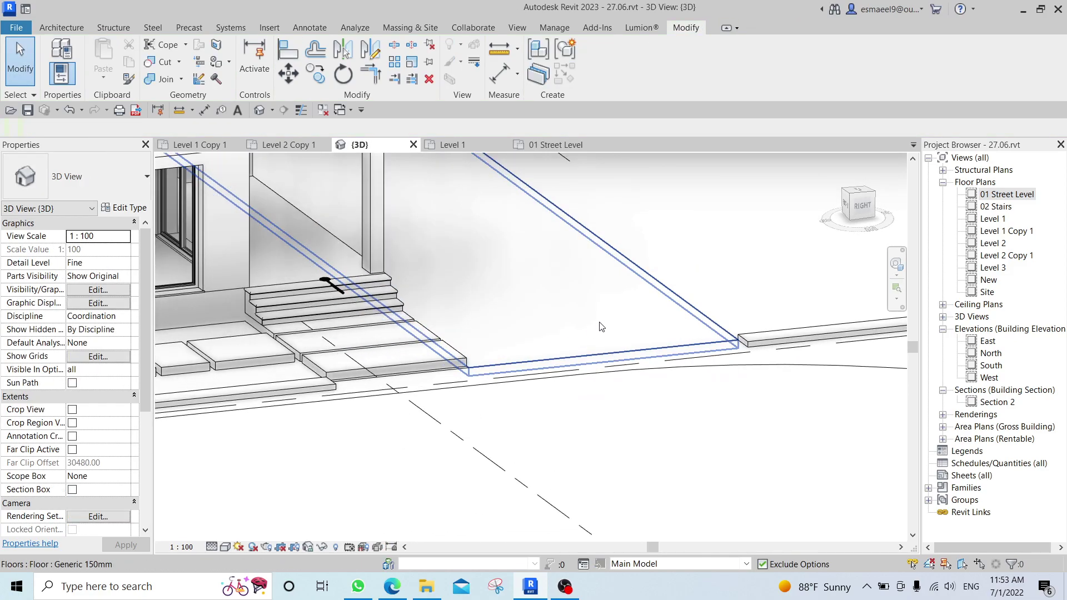
Set the new floor's level to 02 Stairs.
click(599, 323)
click(128, 238)
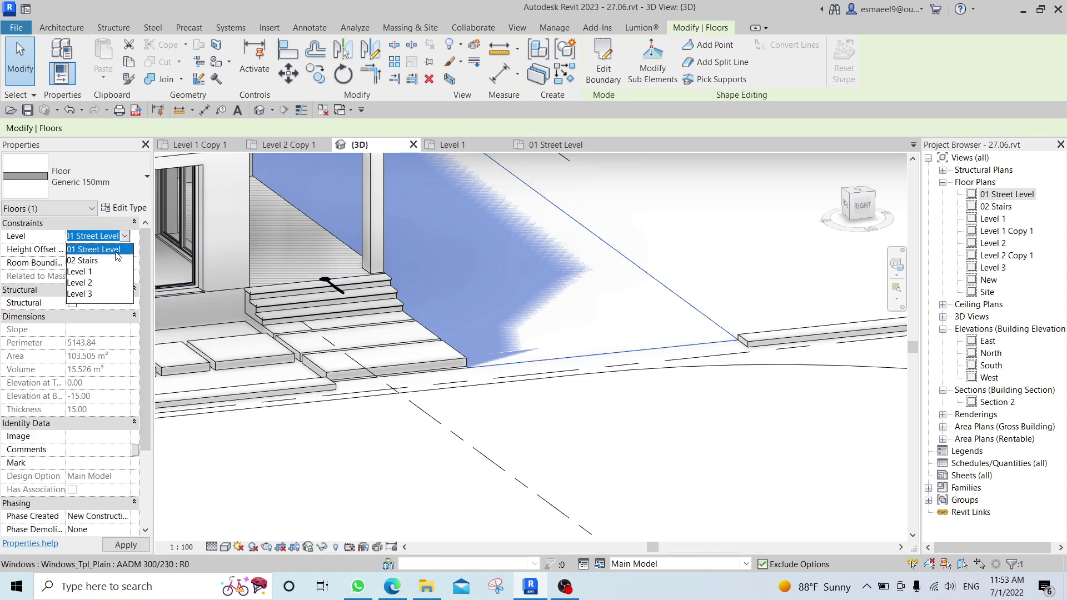
click(111, 259)
key(Escape)
Examine how the floor slab meets the entrance paving, steps and street-side strips in 3D.
shift+middle_drag(633, 332, 320, 396)
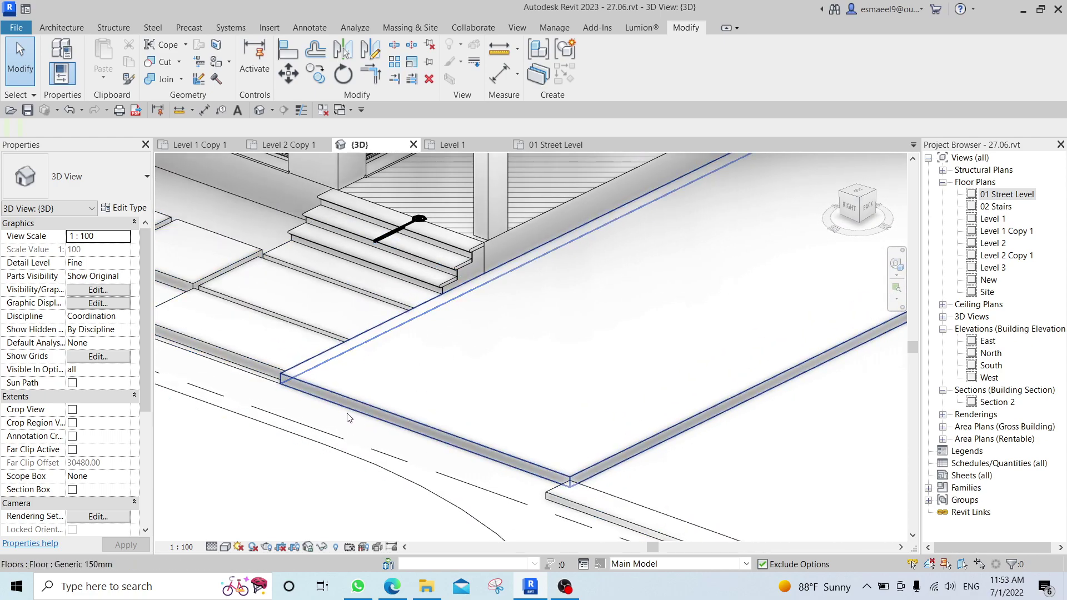
scroll(348, 418, up, 2)
click(626, 307)
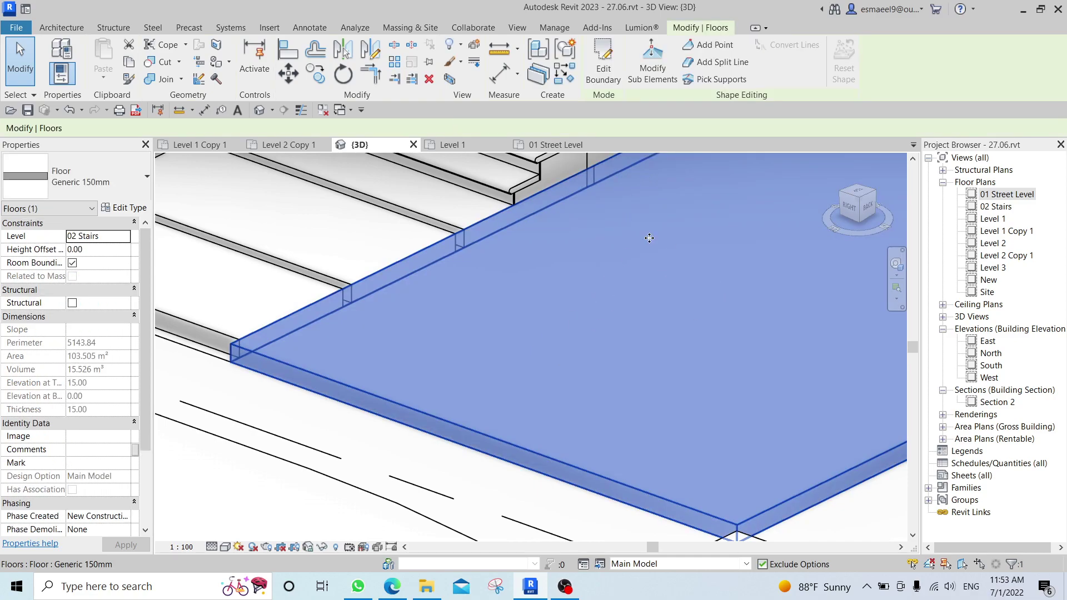
middle_drag(498, 402, 675, 389)
shift+middle_drag(482, 294, 577, 290)
shift+middle_drag(502, 380, 426, 378)
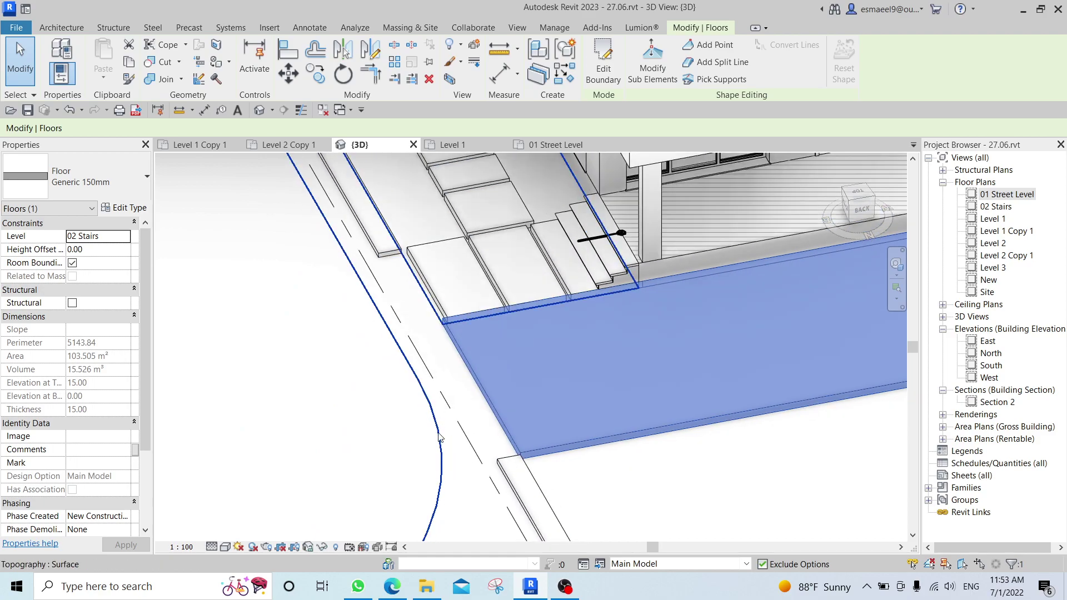
middle_drag(439, 438, 566, 427)
key(Escape)
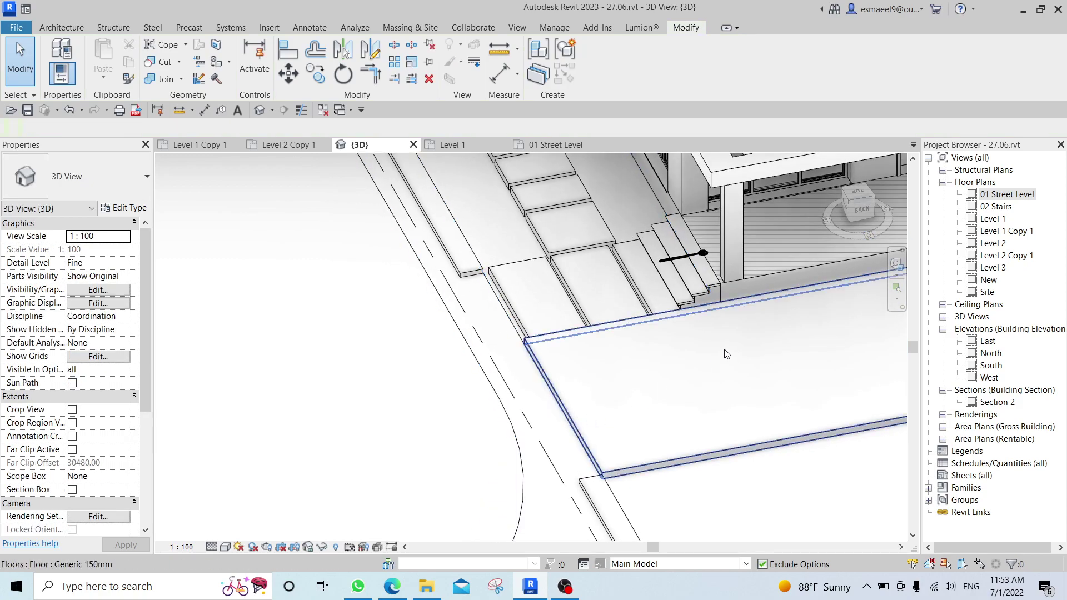
Open the 01 Street Level plan and start editing the street-side generic model strips in place.
double_click(1004, 197)
scroll(722, 254, down, 3)
middle_drag(716, 250, 588, 325)
scroll(588, 325, up, 3)
double_click(612, 331)
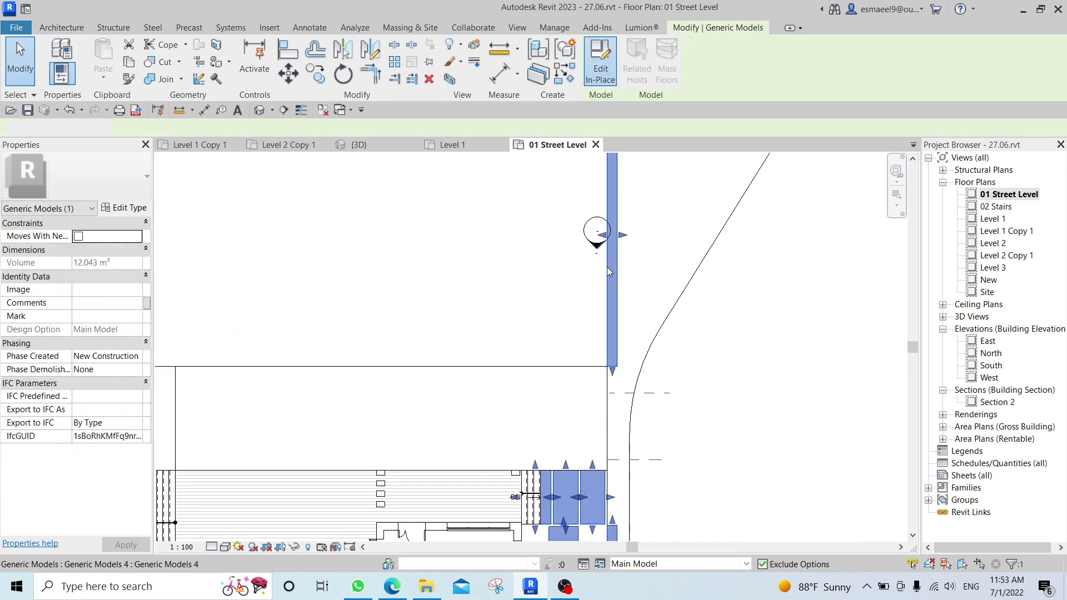
click(617, 301)
Add an aligned dimension across the width of the street-side strip next to the stepping slabs.
middle_drag(681, 326, 609, 280)
scroll(610, 280, down, 4)
middle_drag(615, 386, 577, 241)
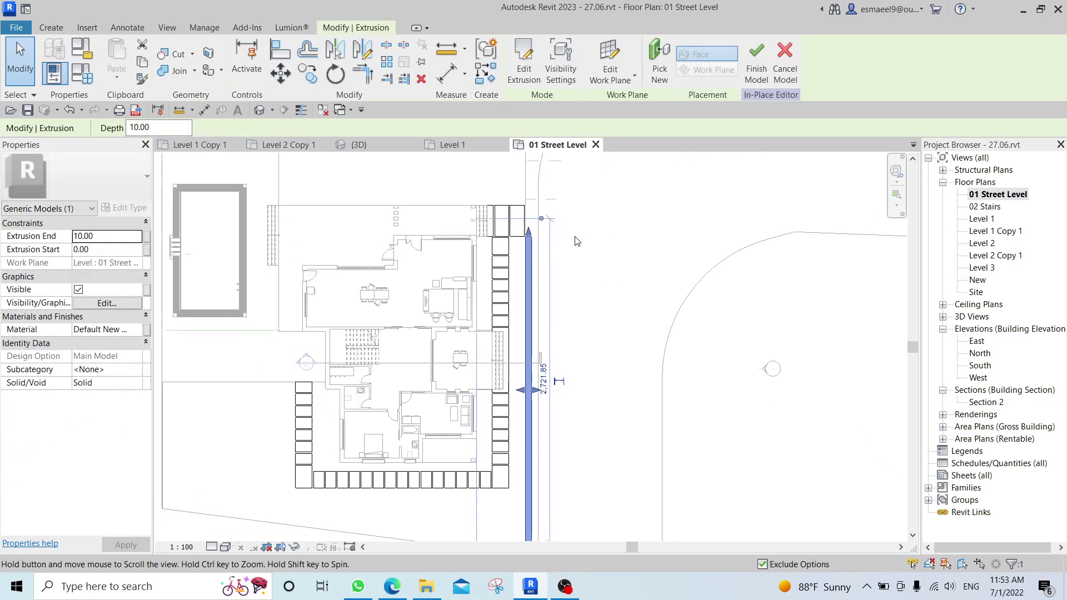
scroll(553, 358, up, 3)
click(550, 336)
scroll(550, 336, down, 2)
scroll(542, 356, up, 4)
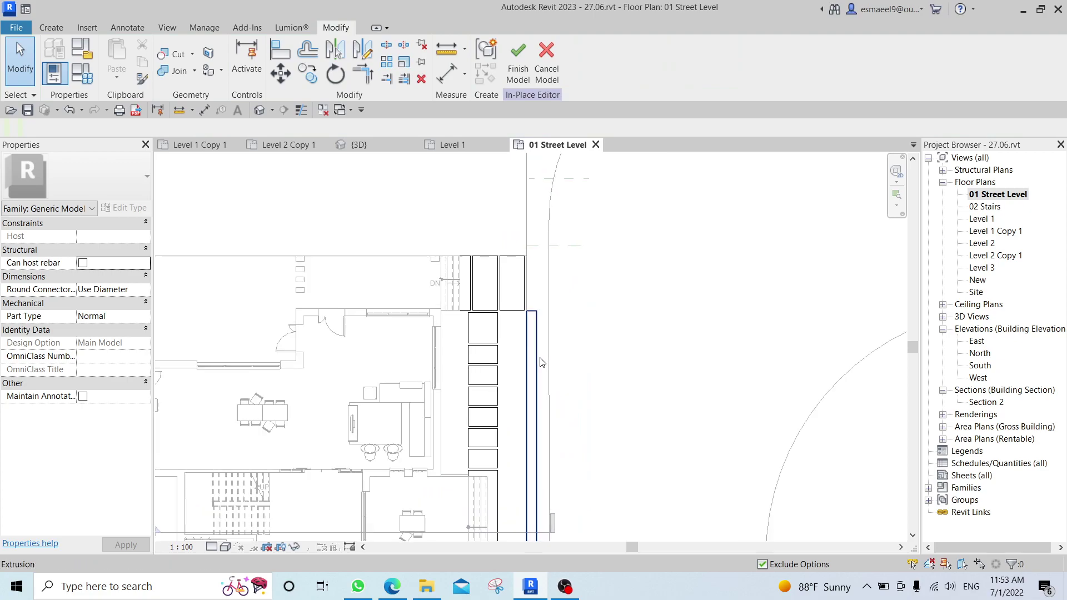
key(d)
key(i)
click(520, 332)
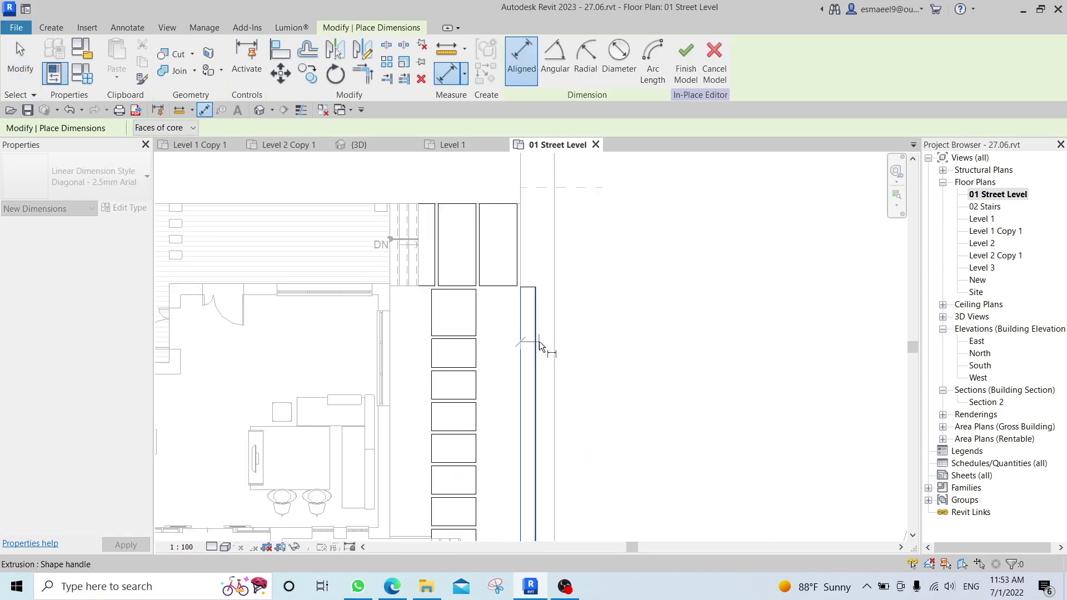
click(535, 342)
click(662, 329)
key(Escape)
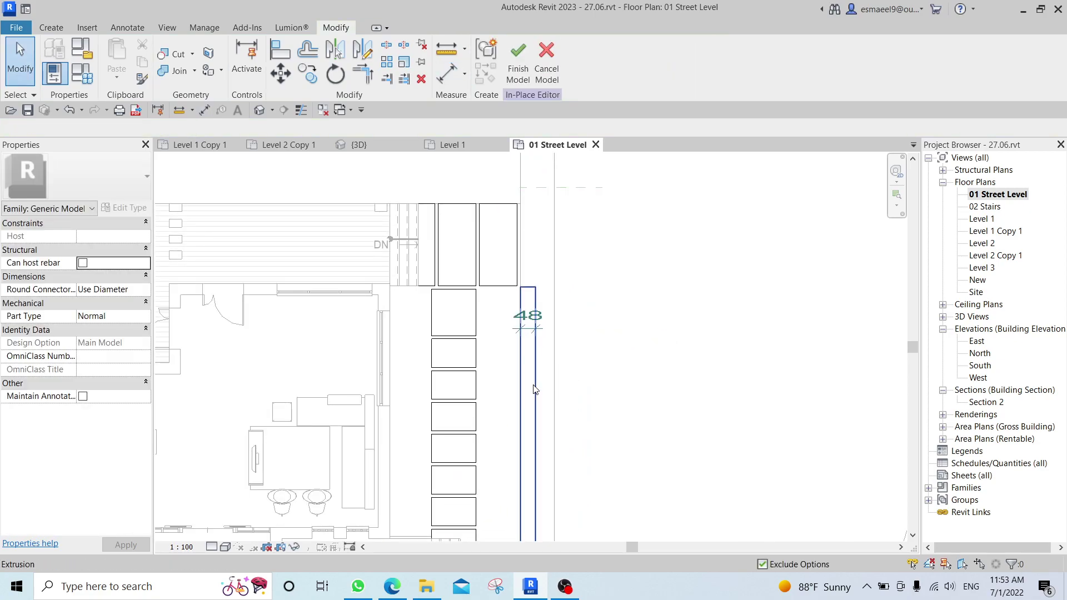
Edit the extrusion sketch of the street-side strip beside the stepping slabs and set its width to 120.
click(534, 389)
click(519, 61)
mouse_move(552, 329)
middle_down()
mouse_move(523, 481)
mouse_move(545, 419)
mouse_move(505, 222)
middle_up()
click(507, 221)
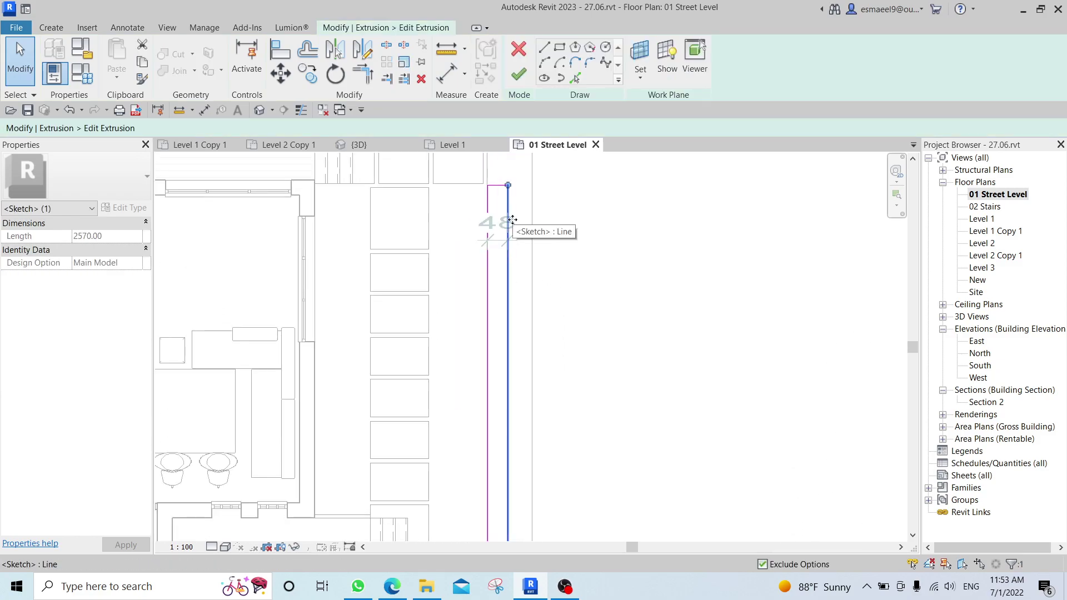
scroll(528, 393, down, 2)
middle_drag(532, 413, 539, 214)
scroll(545, 415, down, 1)
middle_drag(546, 425, 544, 195)
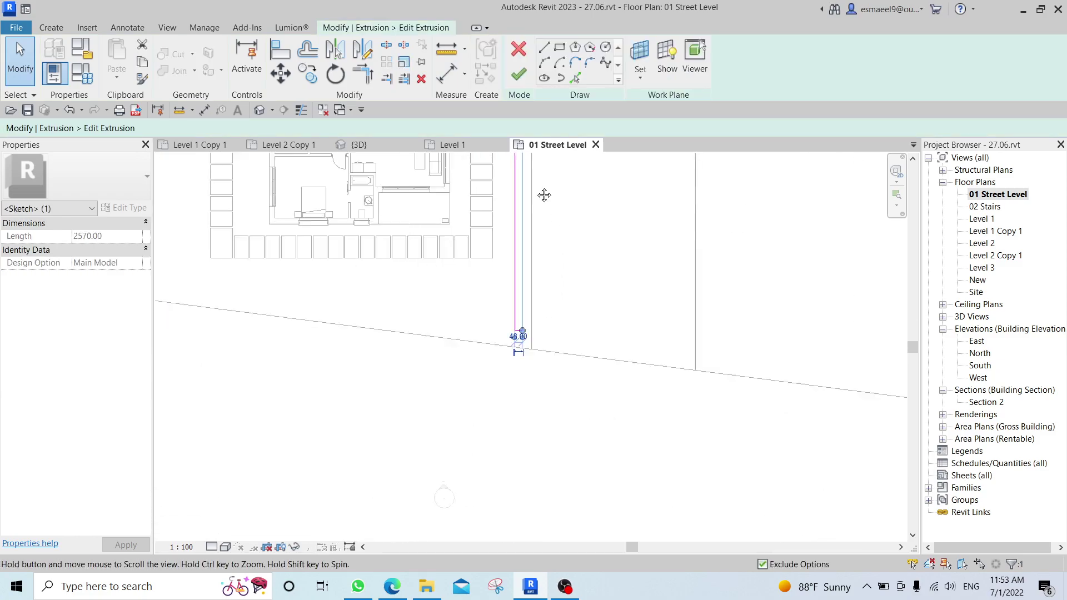
scroll(538, 309, up, 5)
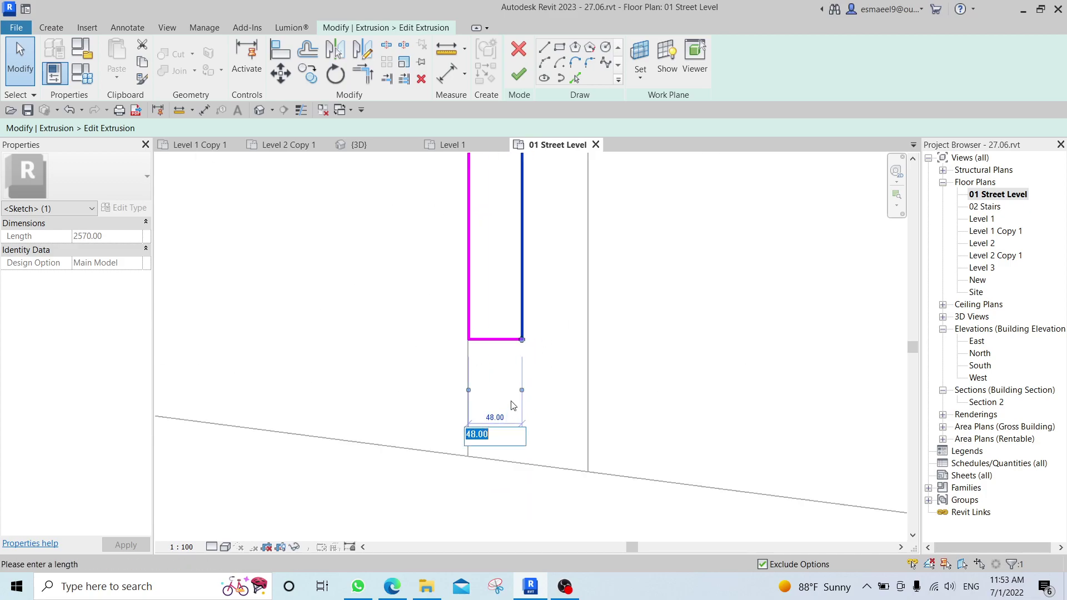
key(Return)
scroll(655, 214, down, 2)
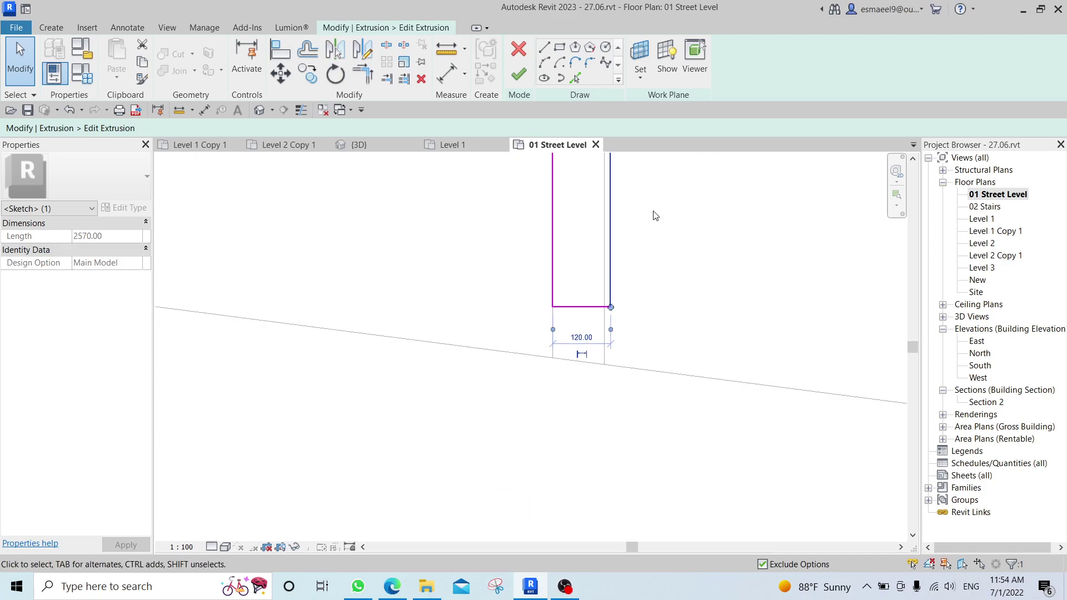
Reduce the width of the strip's extrusion sketch to 100.
mouse_move(656, 214)
middle_down()
mouse_move(560, 448)
mouse_move(567, 393)
middle_up()
scroll(567, 393, up, 1)
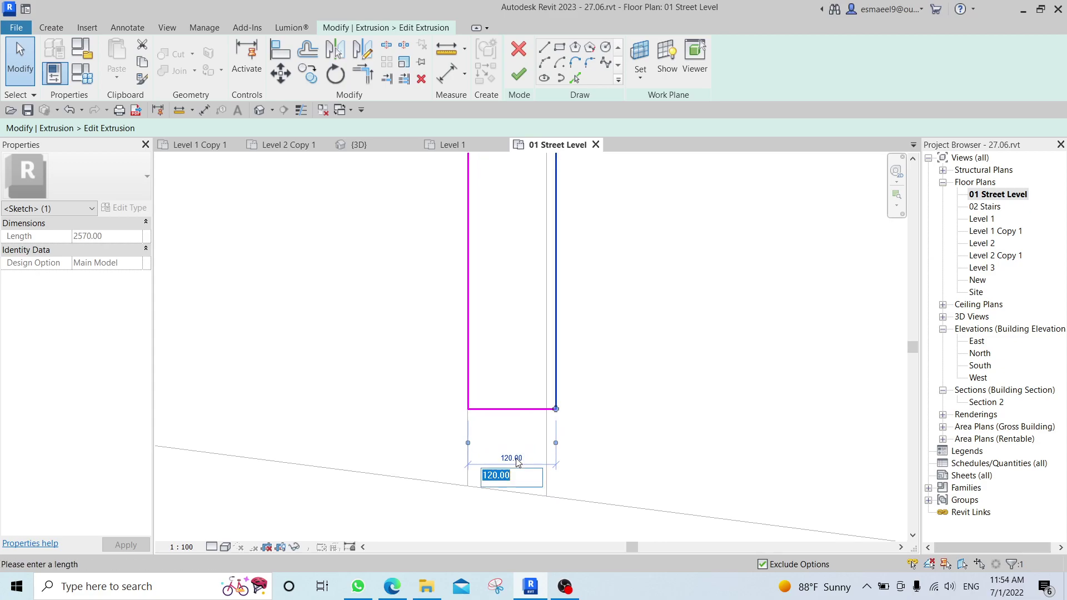
click(517, 462)
text(100)
key(Return)
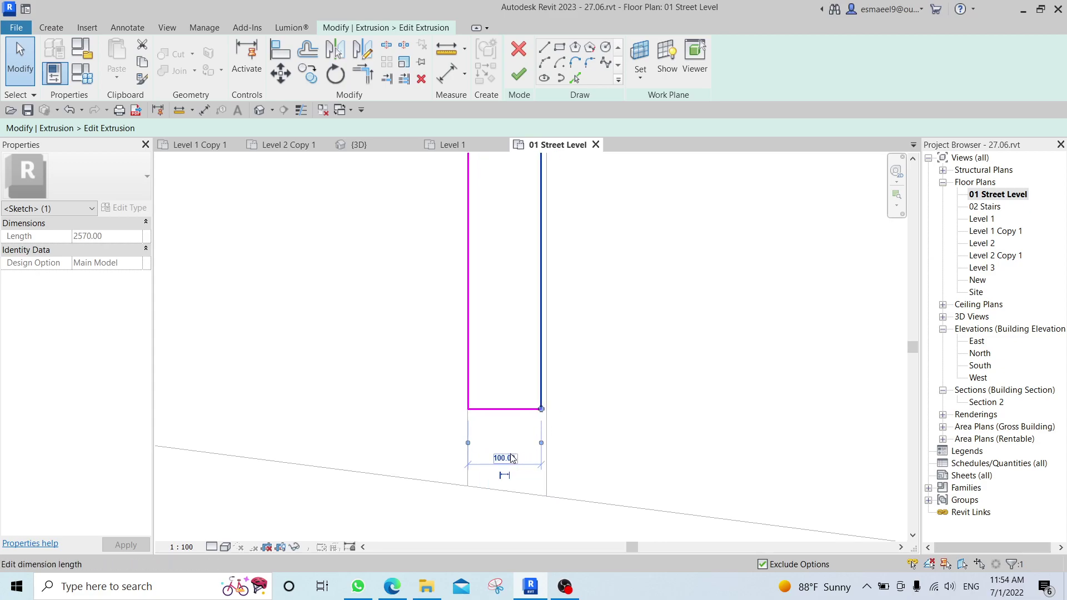
Set the strip sketch's width back to 120 and deselect its outer line.
scroll(663, 316, down, 1)
click(580, 422)
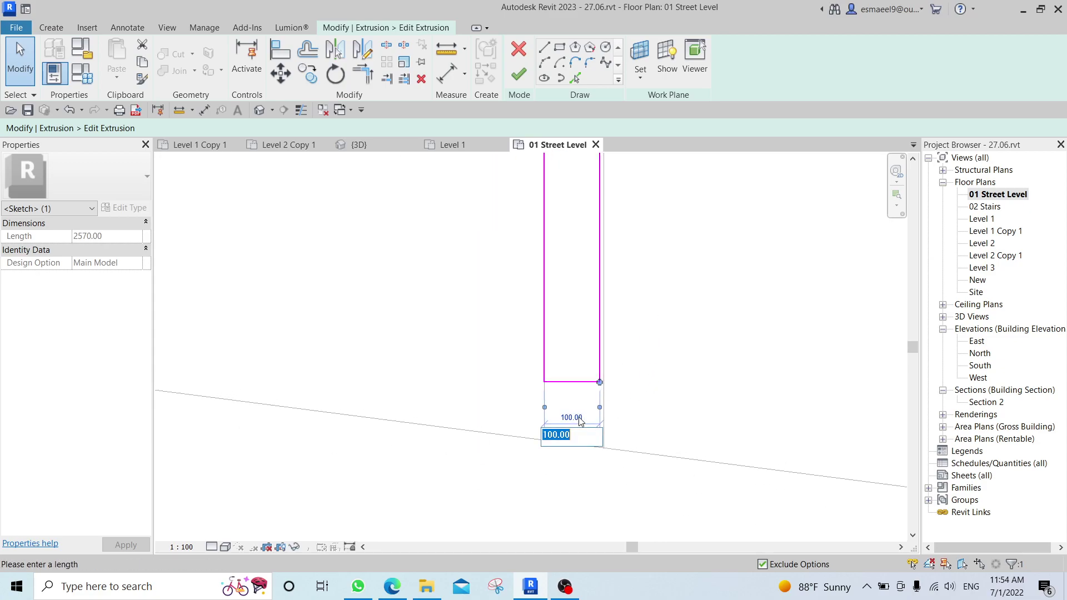
text(120)
key(Return)
scroll(632, 350, down, 3)
middle_drag(661, 291, 548, 439)
click(608, 300)
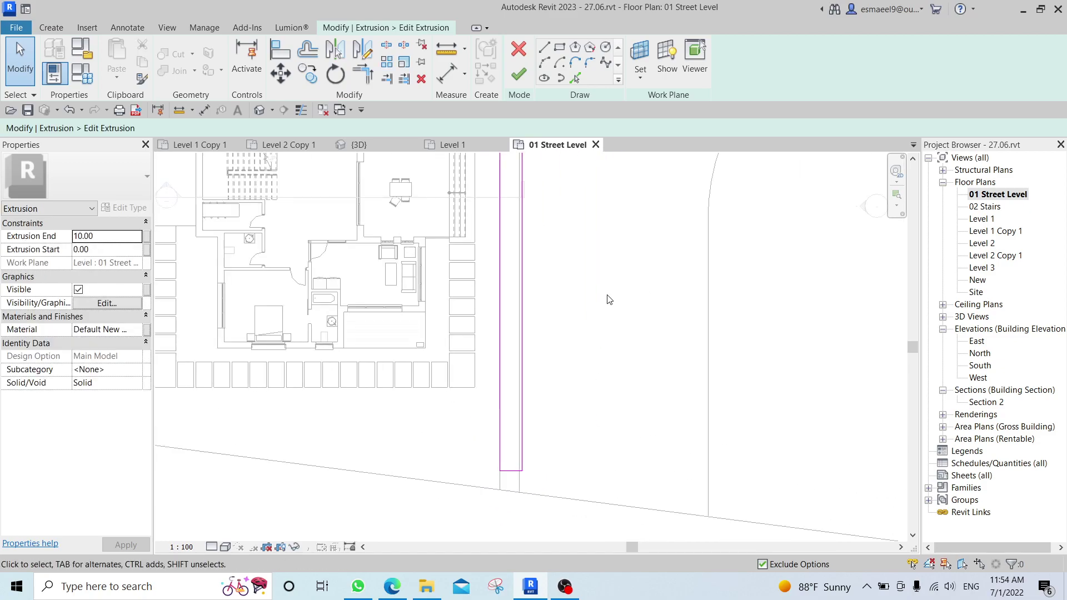
Remove the street-side strips' extrusion from the in-place model and finish editing the model.
scroll(608, 300, down, 2)
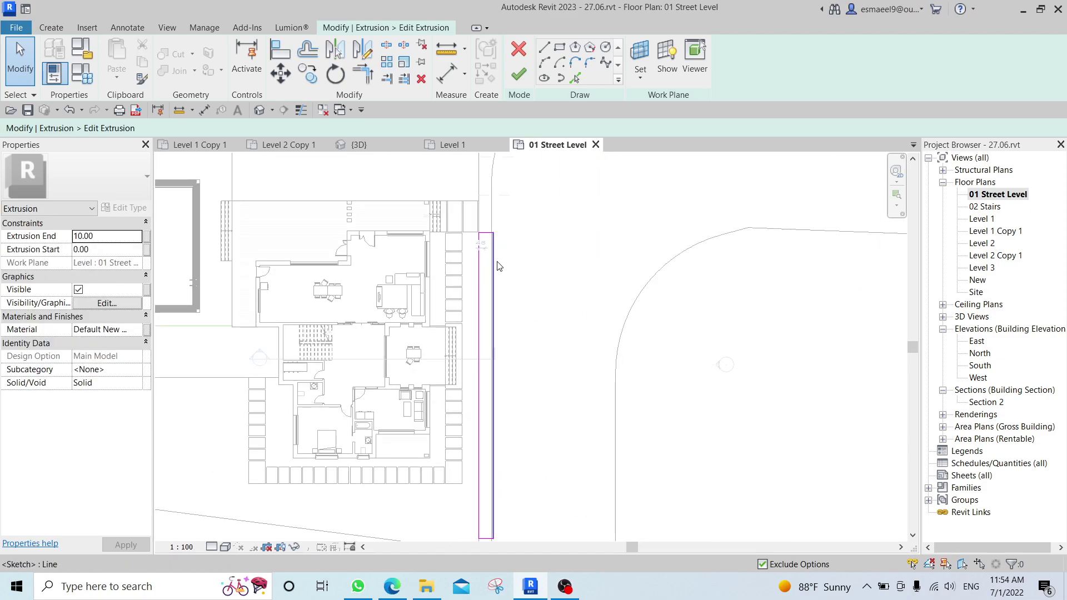
scroll(516, 260, down, 1)
mouse_move(529, 232)
middle_down()
mouse_move(522, 395)
mouse_move(495, 288)
middle_up()
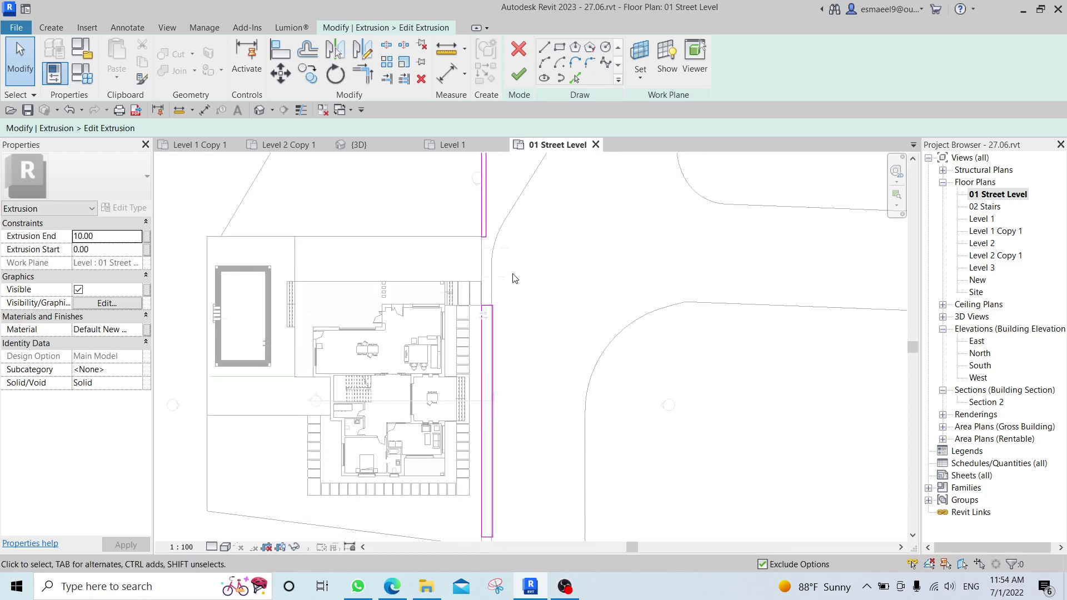
middle_drag(532, 303, 542, 286)
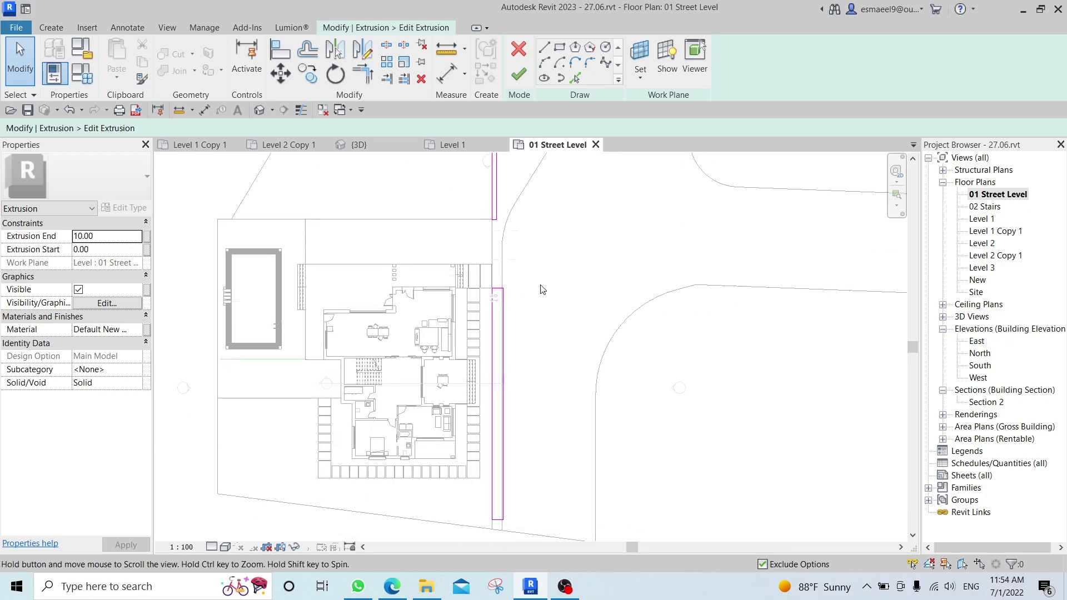
click(526, 75)
click(519, 251)
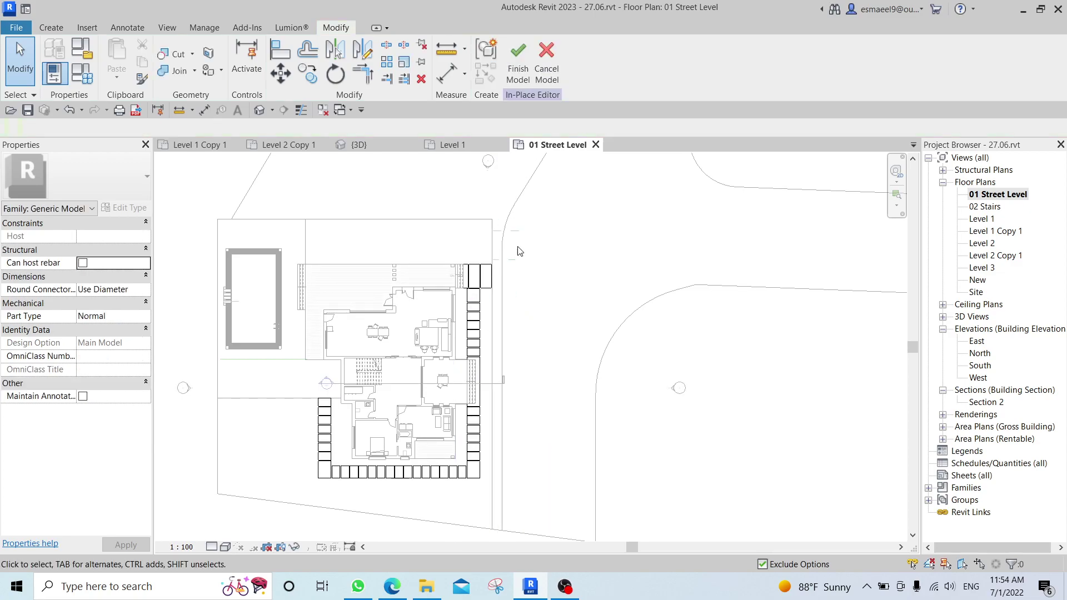
click(518, 62)
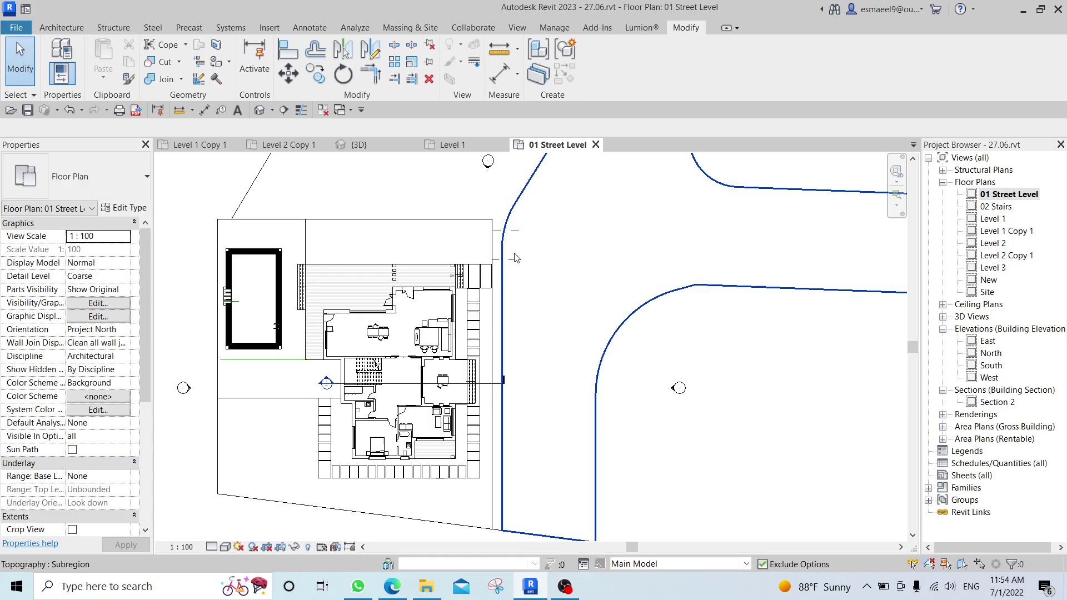
Start a Generic 150mm floor on 01 Street Level and sketch a rectangular boundary about 250 by 1,030 from the entrance slab's street-side corner, away from the house.
key(l)
middle_drag(509, 397, 529, 319)
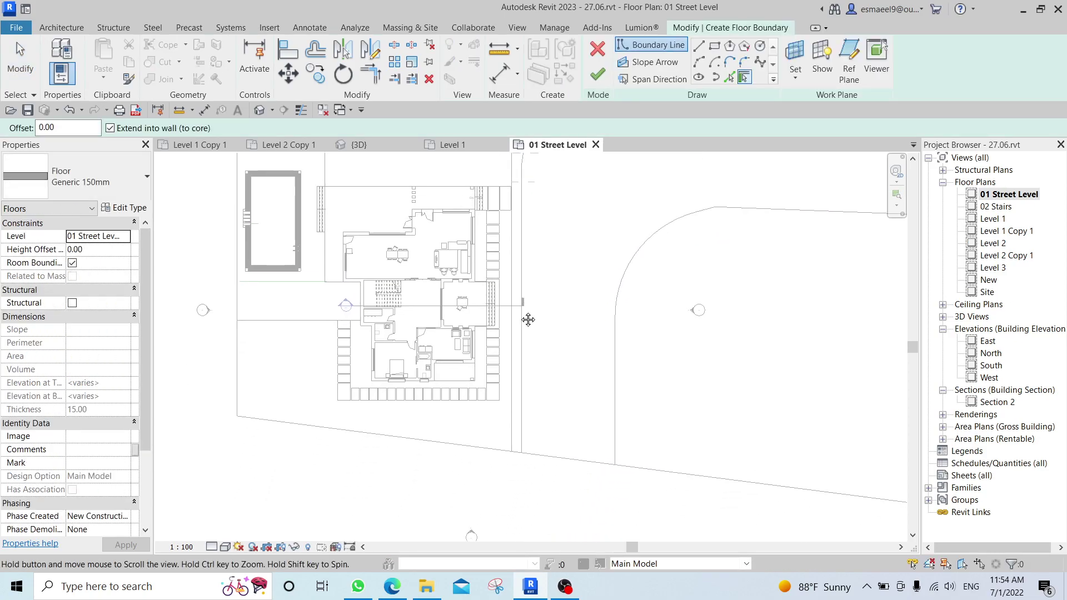
click(715, 46)
scroll(514, 453, up, 3)
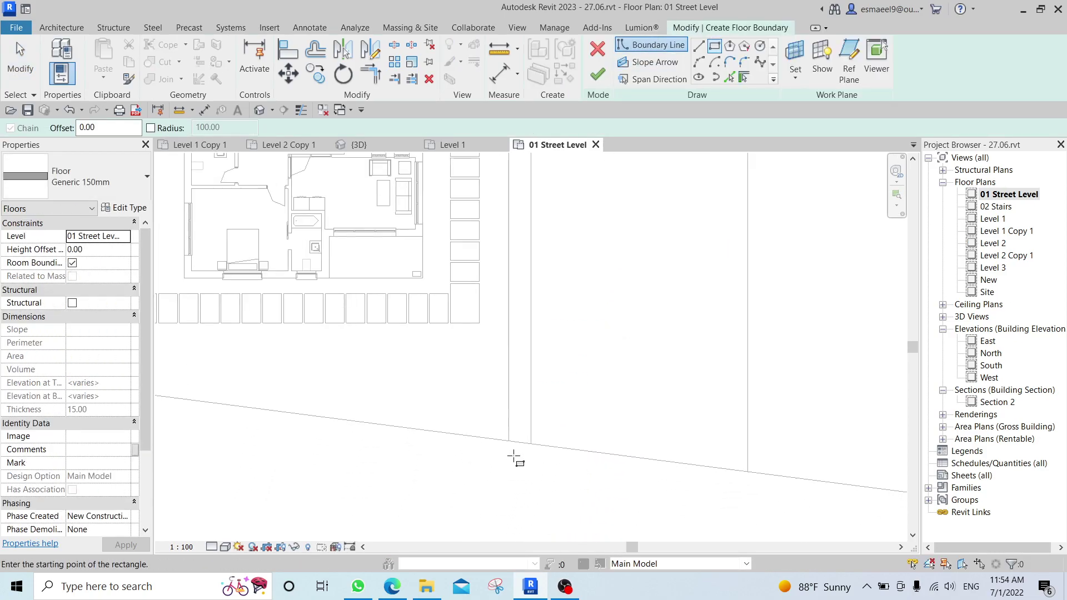
scroll(511, 355, up, 5)
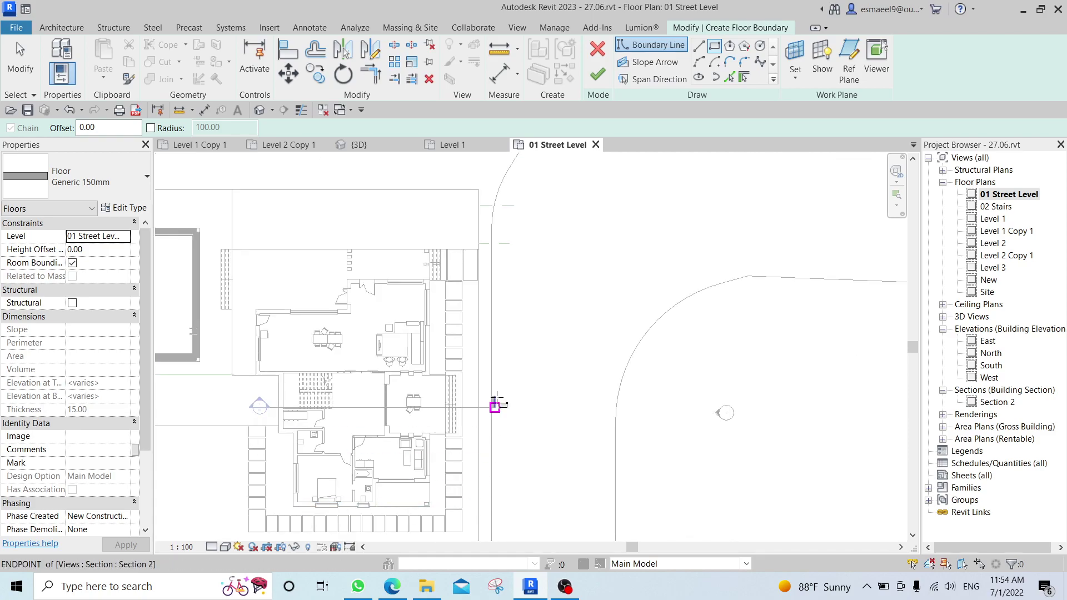
click(487, 168)
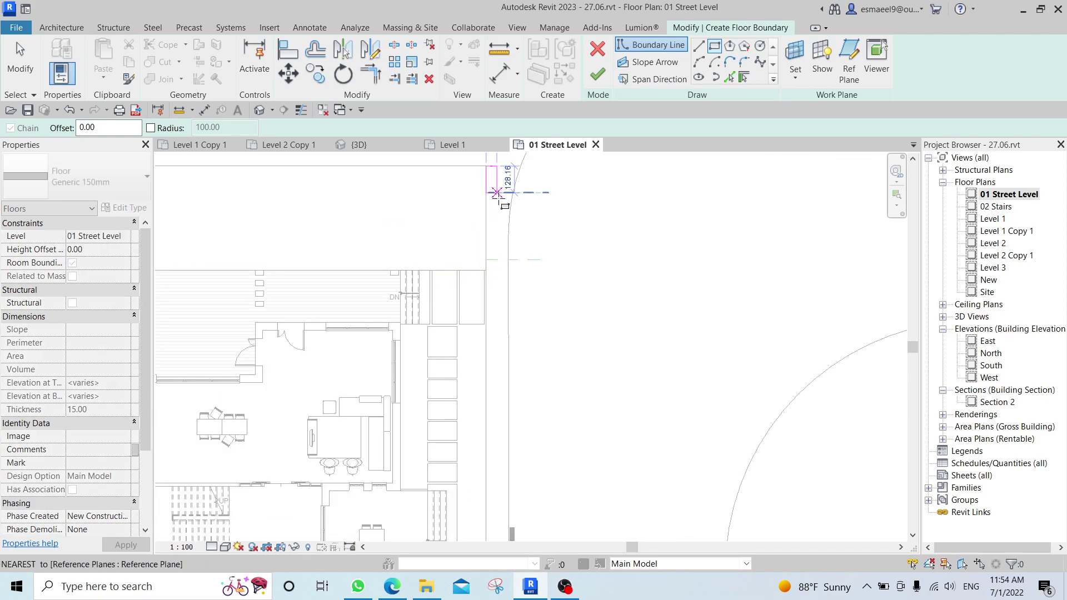
middle_drag(500, 194, 495, 414)
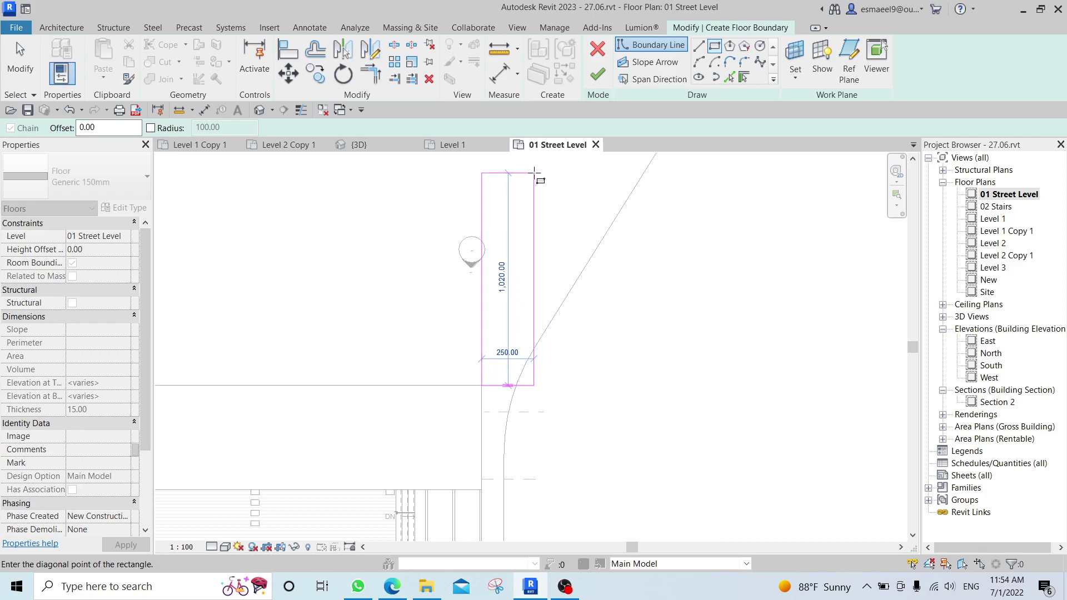
click(534, 171)
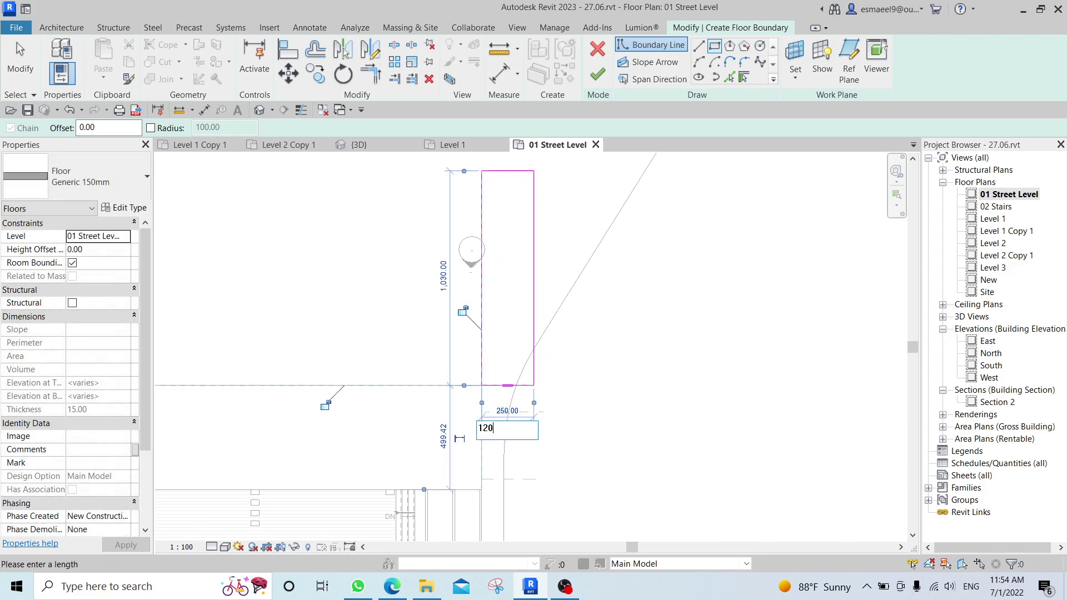
Set the sketched strip rectangle's width to 120 and leave the rectangle tool.
key(Return)
middle_drag(545, 302, 543, 253)
key(Escape)
key(Escape)
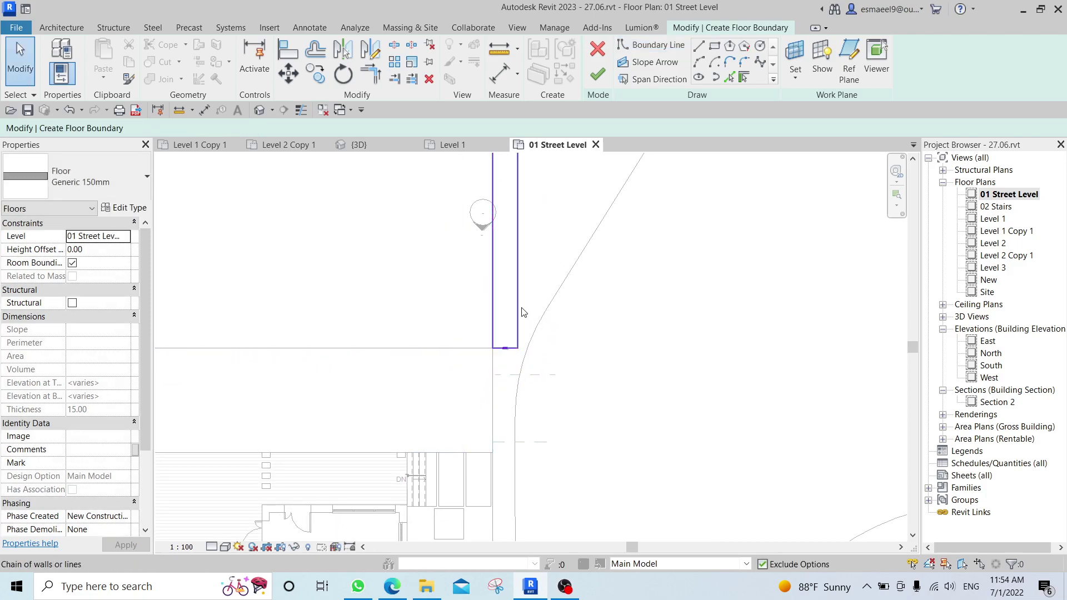
Copy the strip rectangle straight along the property line to the area beside the stepping slabs.
click(522, 312)
key(c)
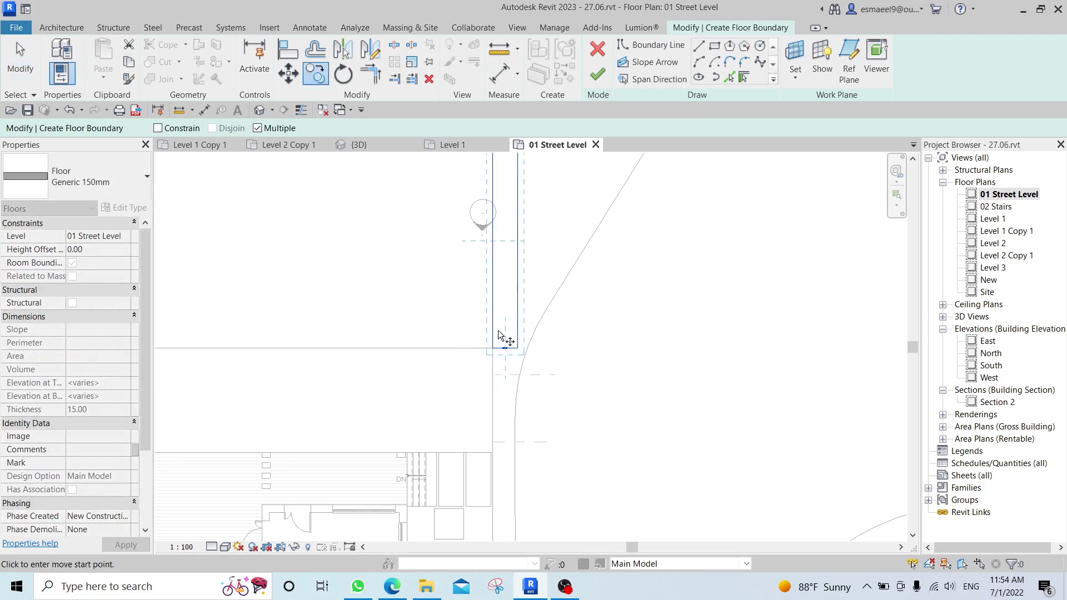
scroll(516, 378, down, 2)
middle_drag(512, 483, 517, 335)
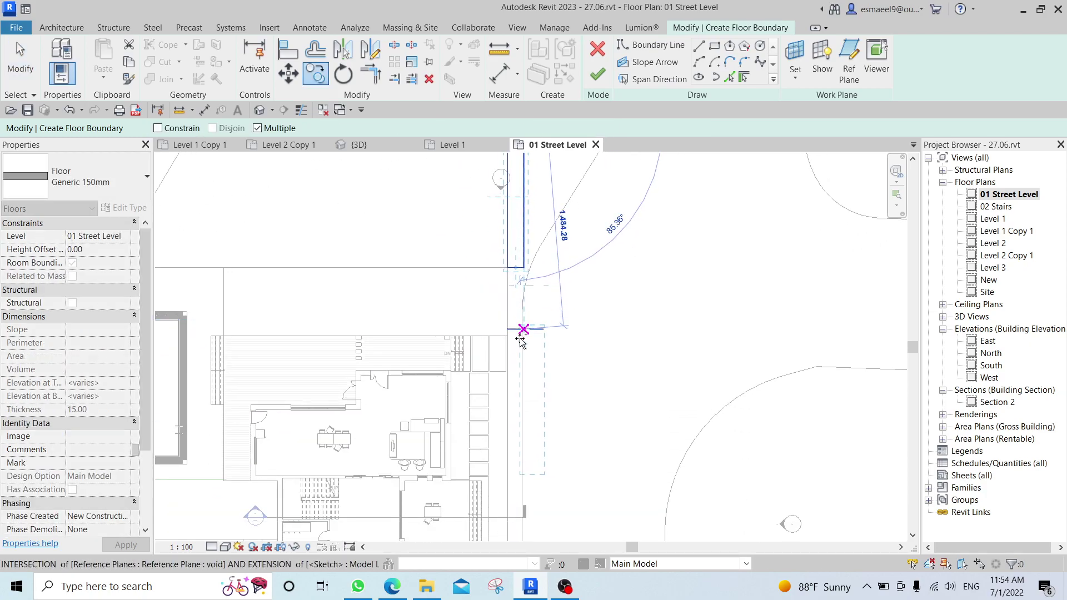
scroll(517, 337, up, 2)
click(496, 332)
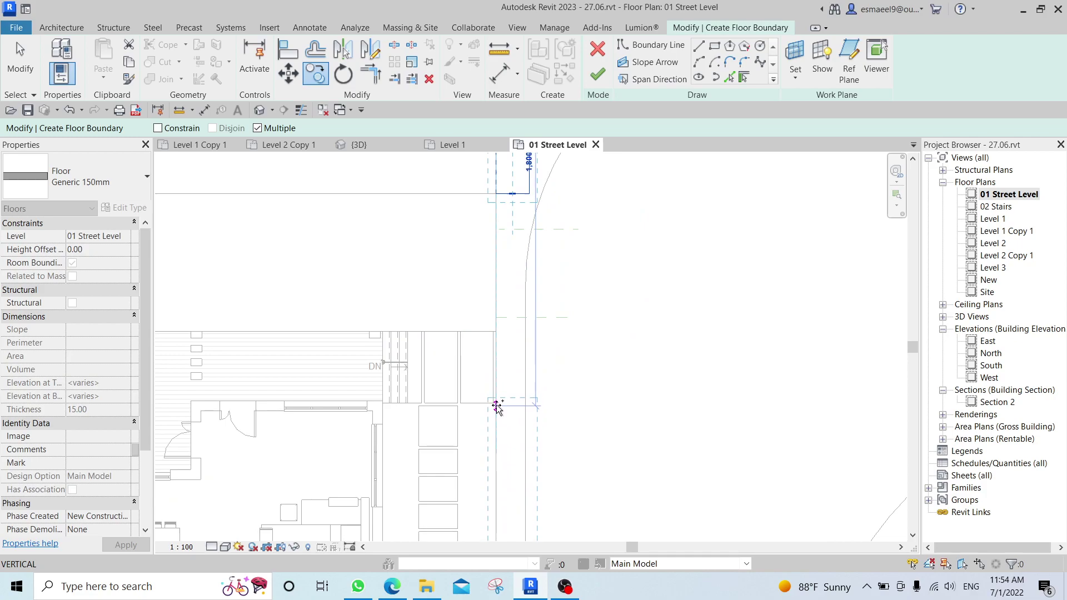
scroll(498, 407, up, 2)
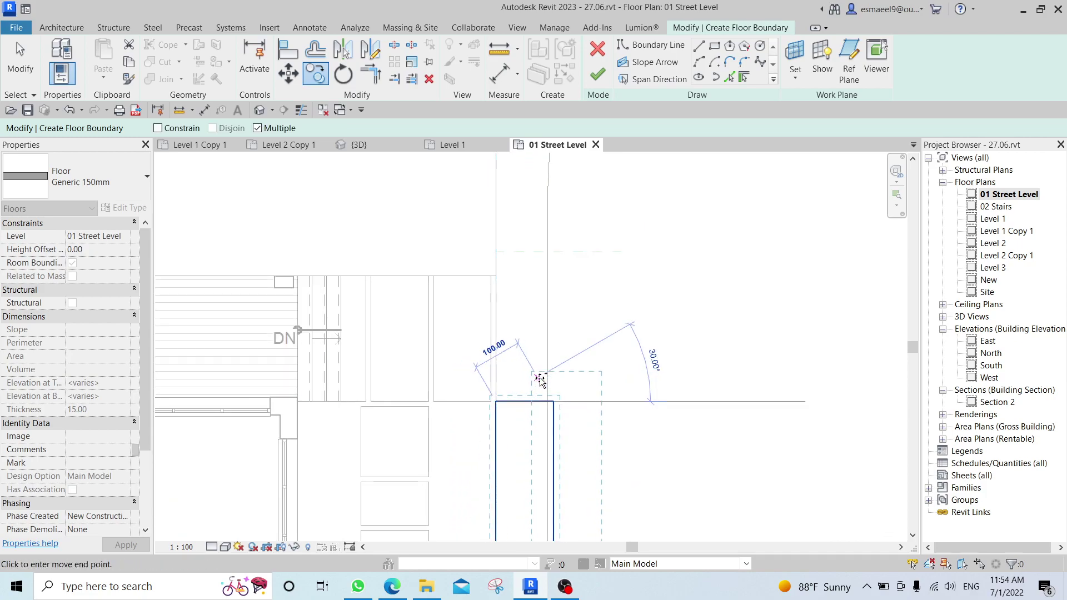
click(496, 401)
Align the copied rectangle's near end with the house-side edge of the large entrance paving slabs.
key(a)
key(l)
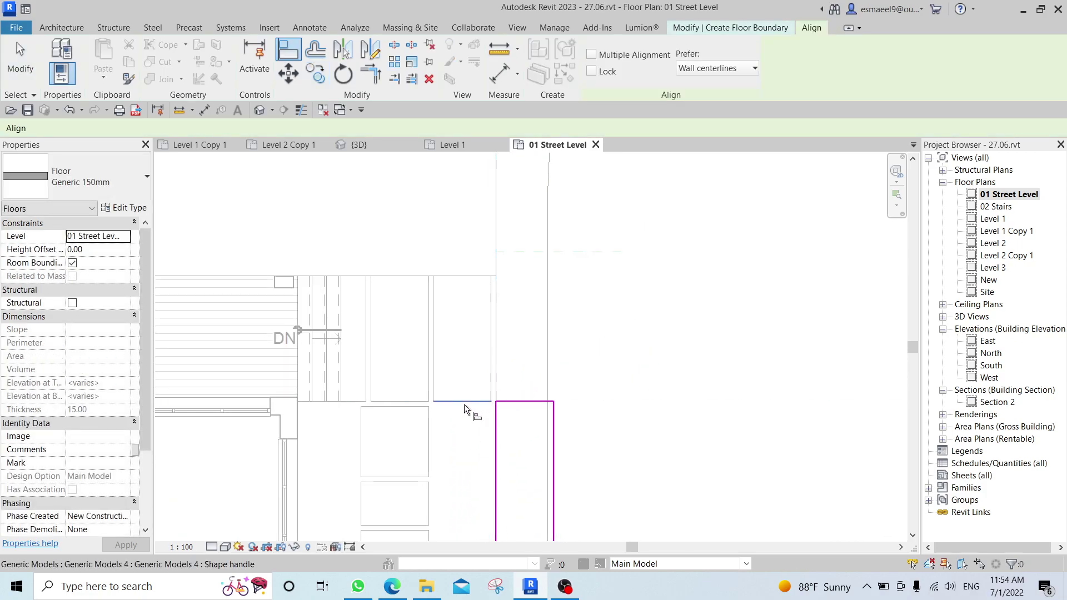
click(524, 401)
middle_drag(578, 428, 547, 324)
scroll(547, 323, down, 5)
middle_drag(539, 409, 539, 295)
scroll(530, 328, up, 3)
key(Escape)
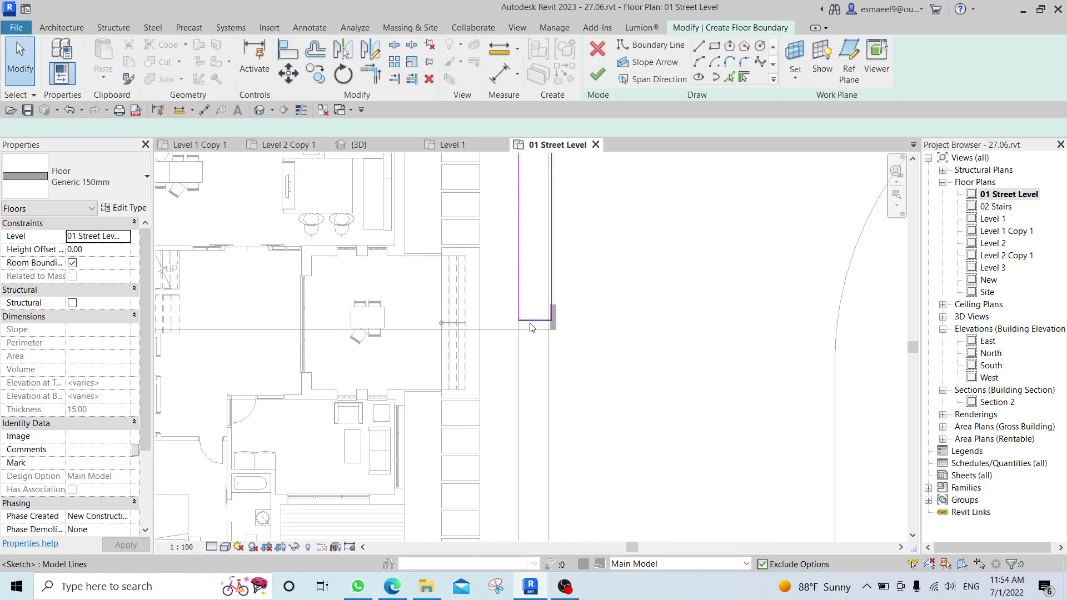
Stretch the far end of the copied rectangle past the house towards the slanted site boundary.
click(531, 322)
scroll(582, 203, down, 2)
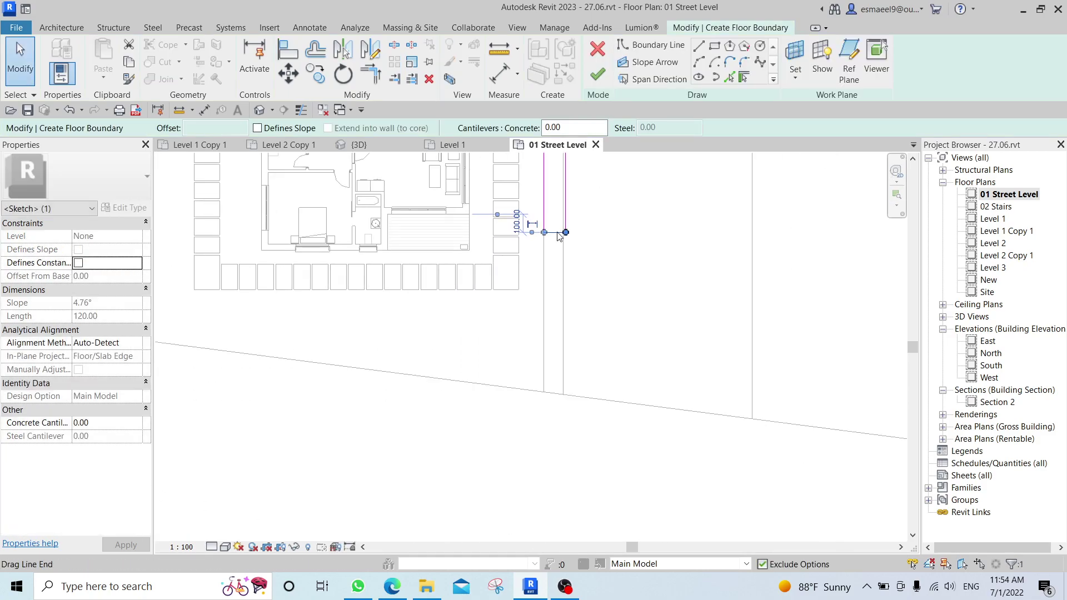
drag(555, 234, 563, 359)
click(632, 290)
Check both strip outlines on either side of the entrance and finish the floor sketch.
middle_drag(635, 280, 546, 534)
scroll(496, 310, down, 1)
scroll(495, 310, up, 5)
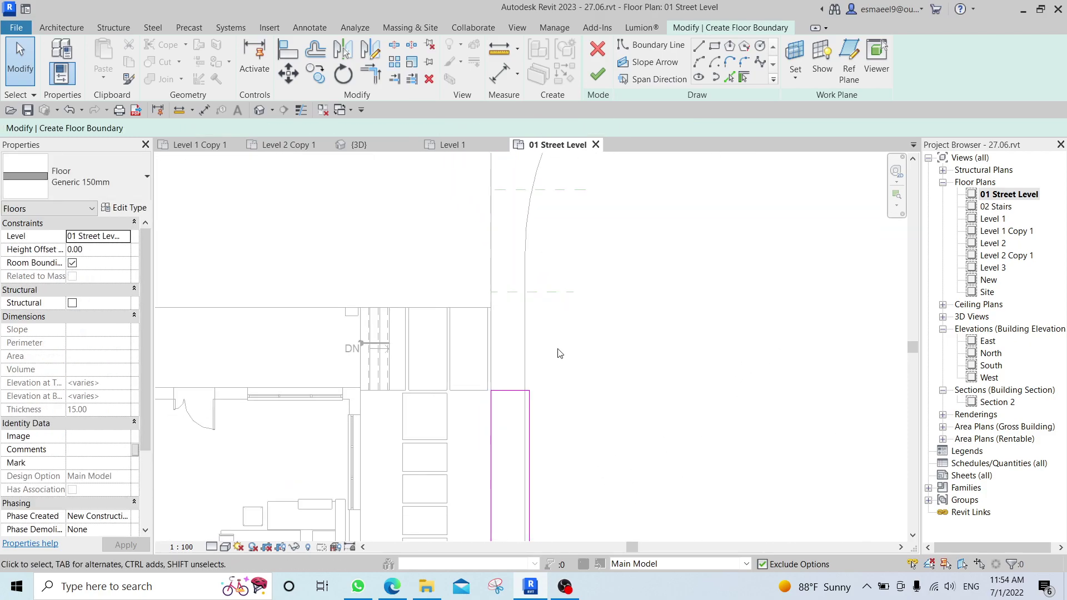
middle_drag(637, 292, 645, 405)
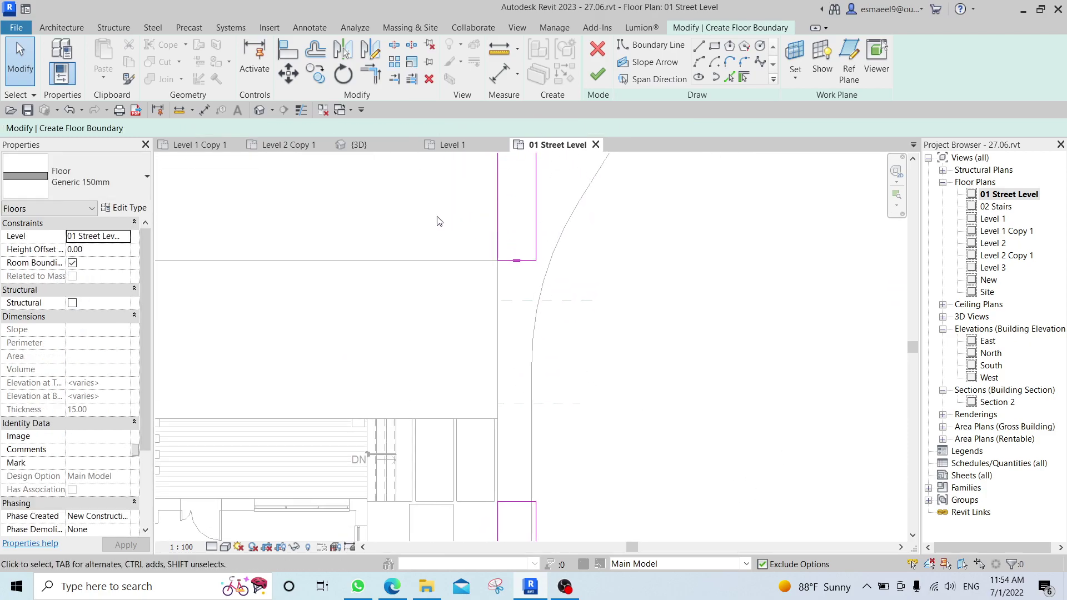
middle_drag(547, 282, 546, 367)
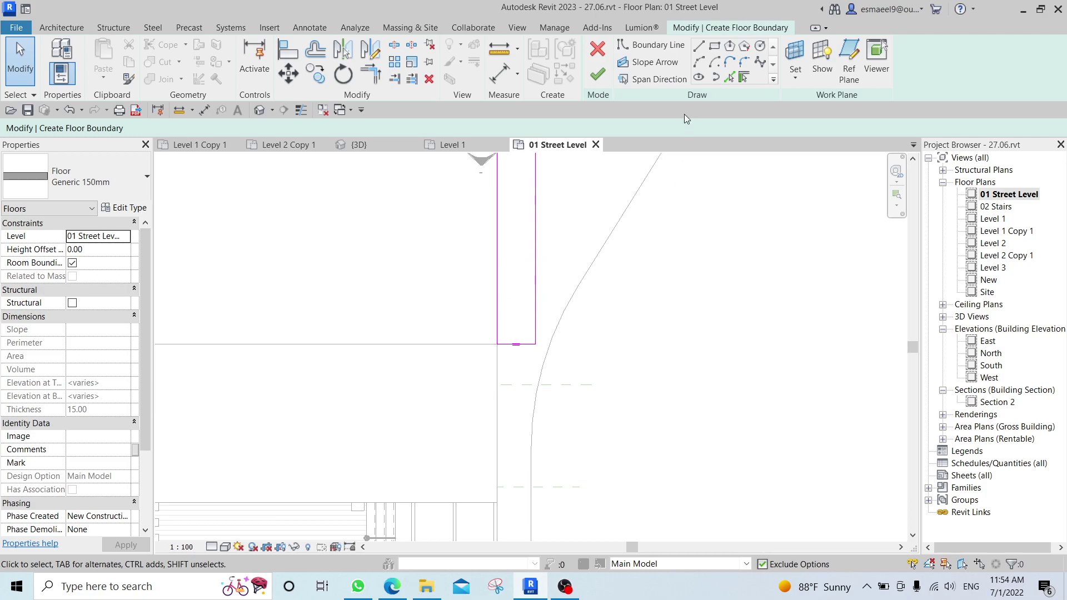
click(592, 76)
click(634, 343)
Edit the entrance slab's boundary, align its street-side edge with the strip floor's outer edge, and finish the sketch.
click(460, 410)
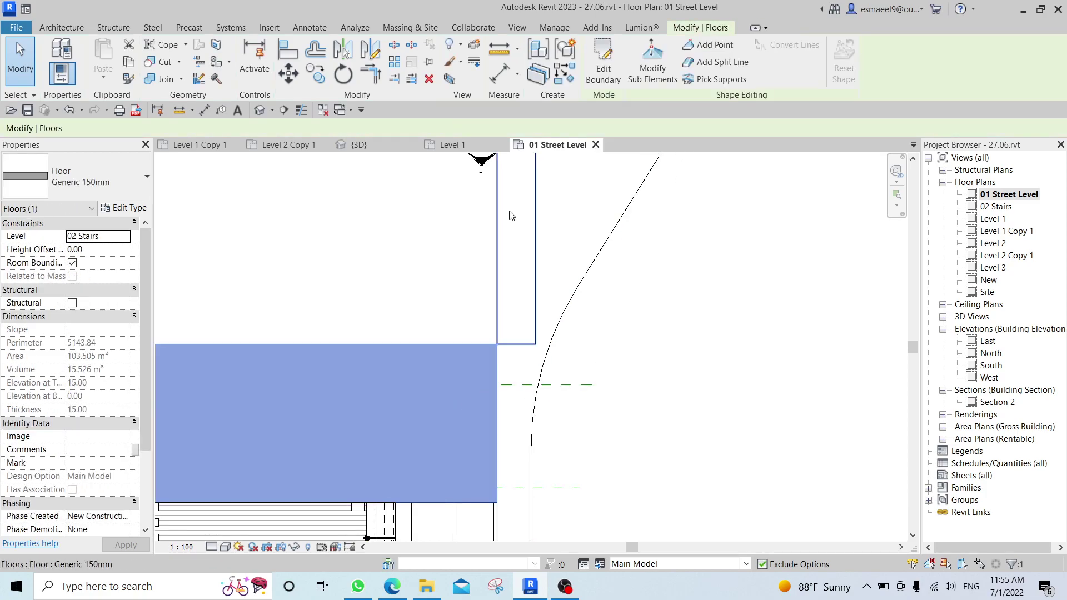
click(618, 67)
click(498, 389)
drag(498, 389, 534, 391)
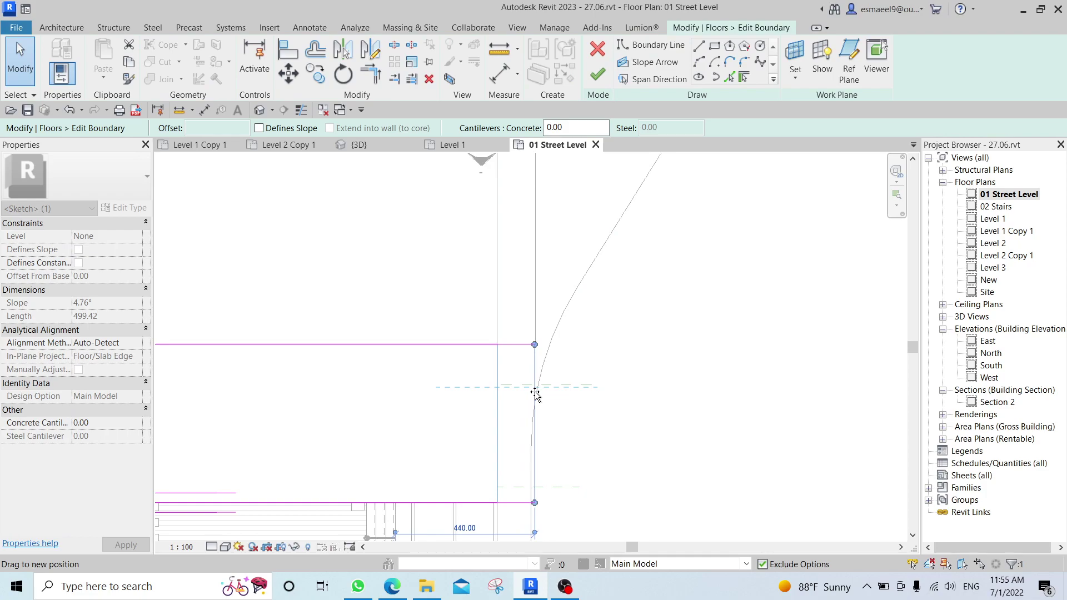
key(Escape)
key(a)
key(l)
click(536, 272)
click(496, 415)
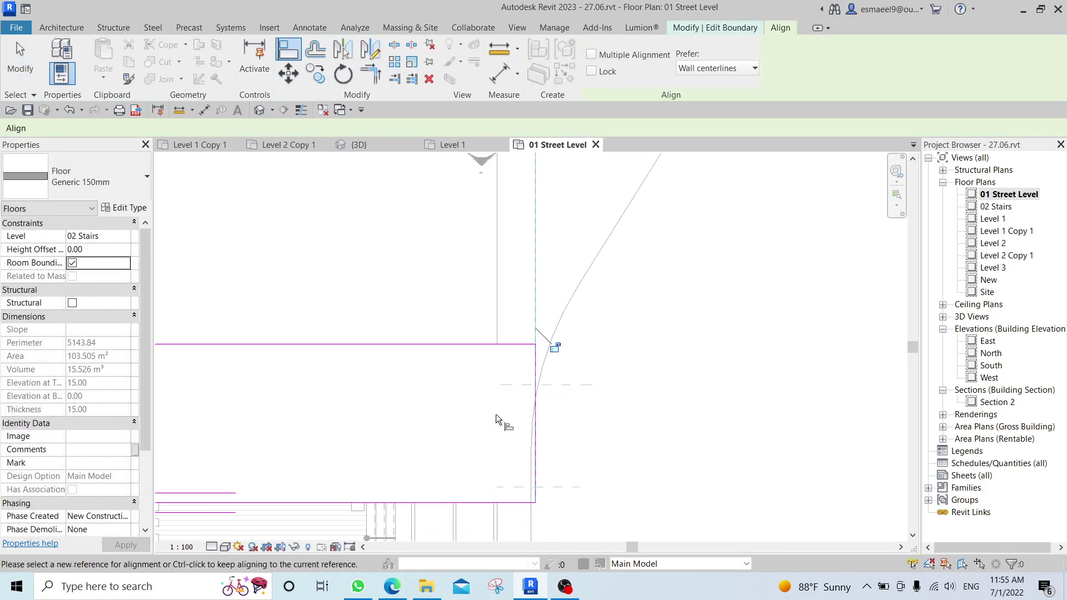
key(Escape)
click(592, 76)
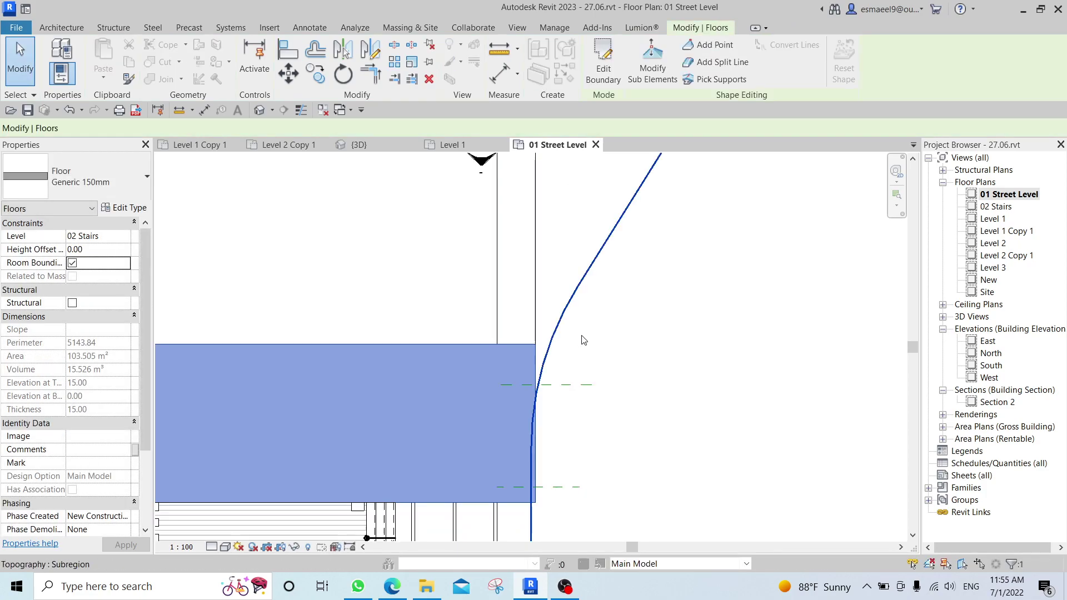
Open the 3D view to check the entrance slab's extended street-side edge against the strips.
key(3)
key(d)
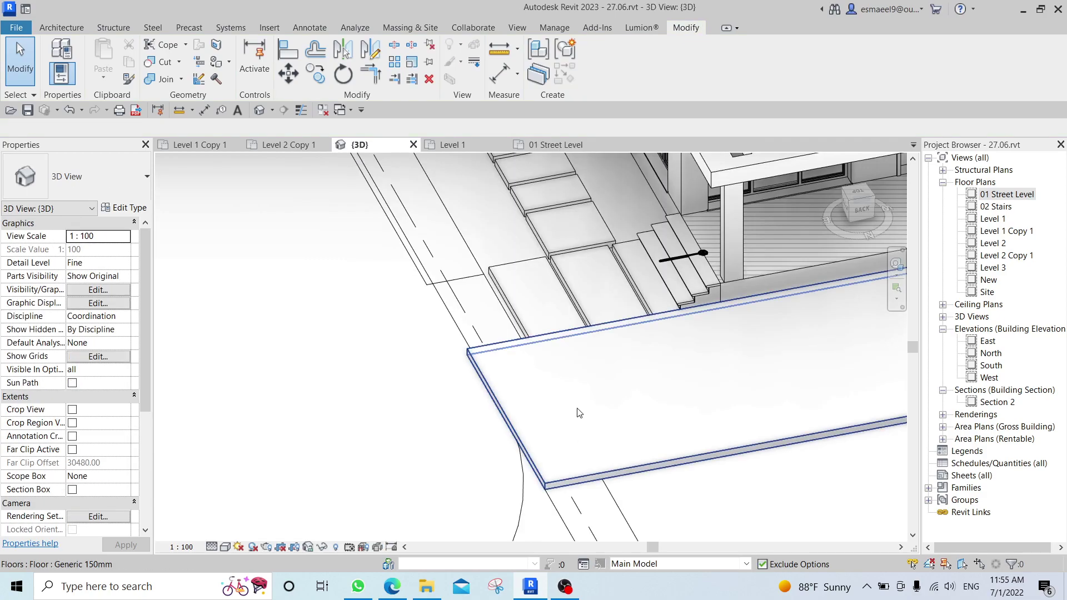
Try outlining a ramp area at the entrance slab's street-side corner with two chained split lines in the 3D view.
middle_drag(598, 424, 596, 259)
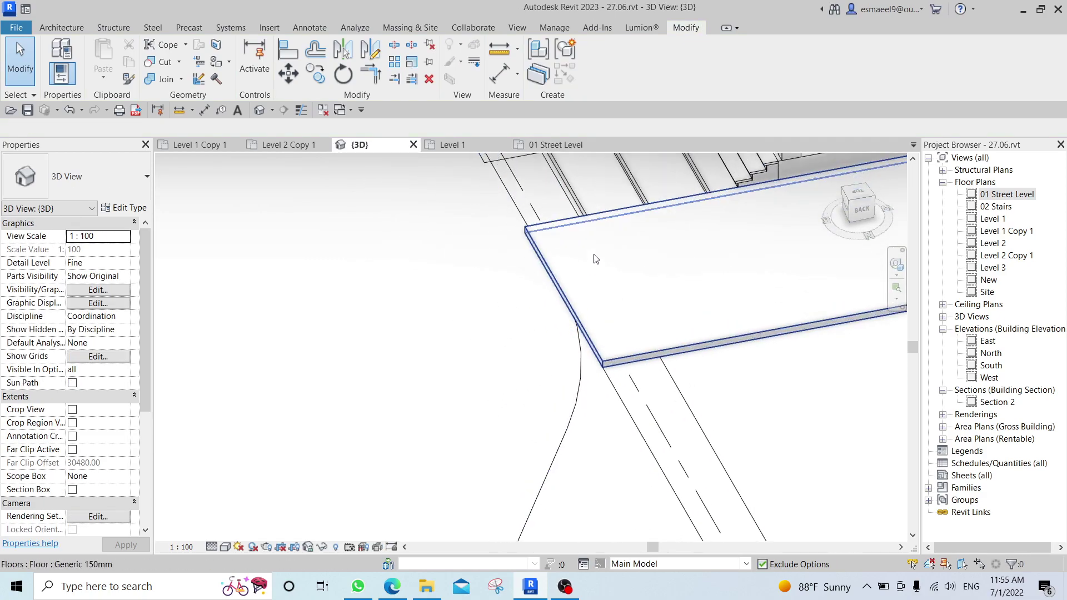
click(635, 298)
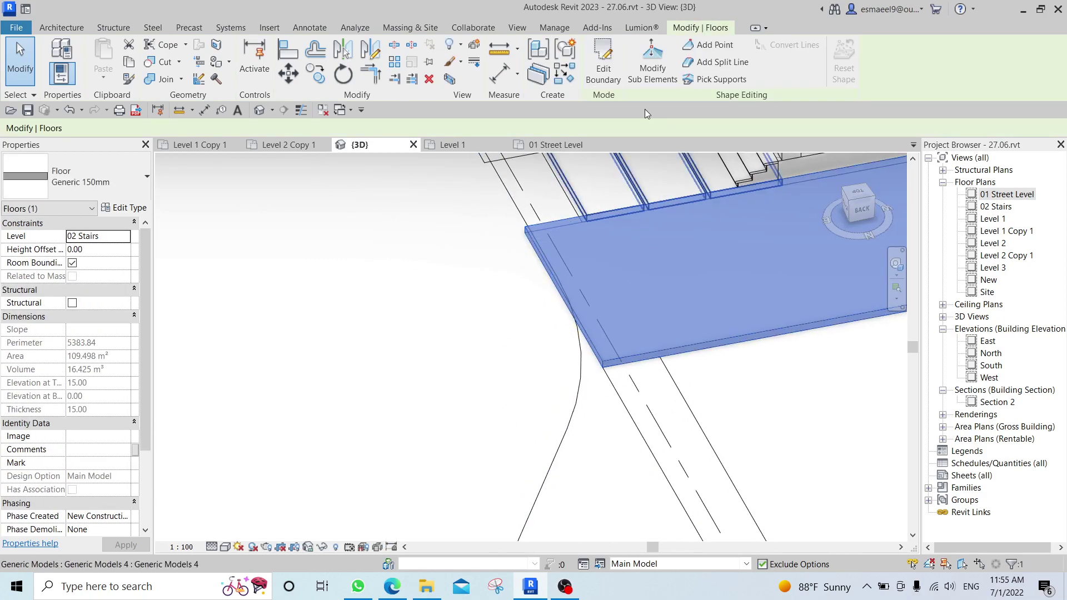
click(650, 77)
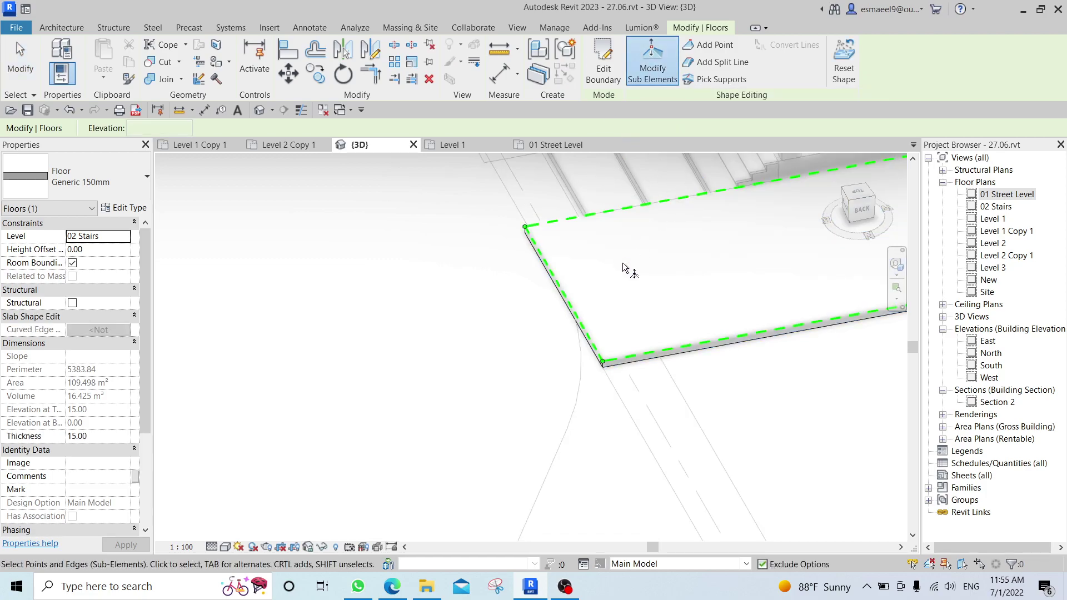
shift+middle_drag(534, 252, 678, 280)
middle_drag(672, 397, 527, 335)
scroll(528, 335, up, 2)
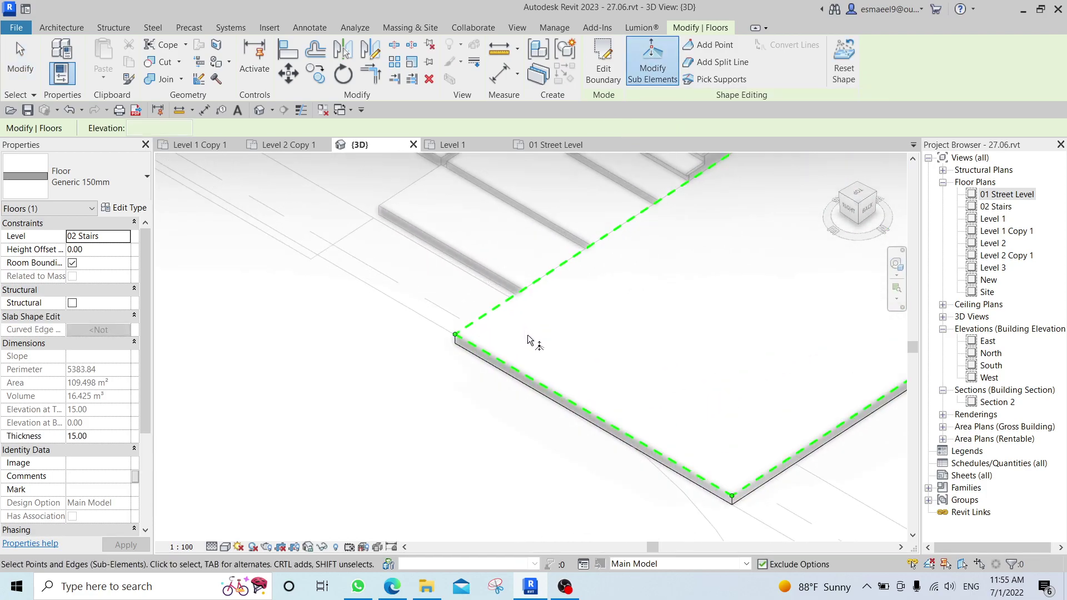
scroll(528, 339, up, 2)
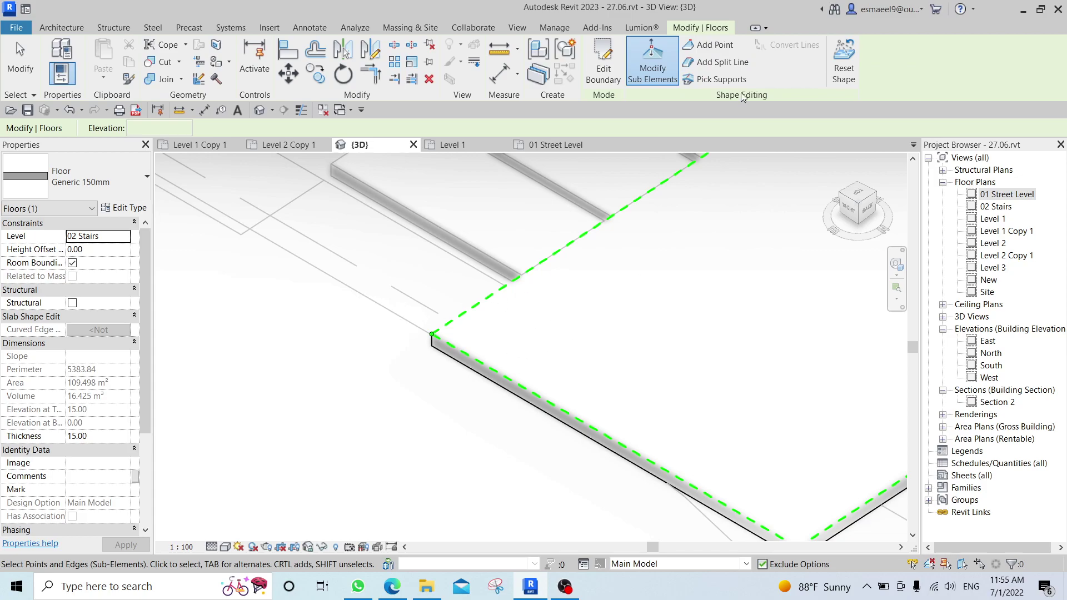
click(707, 63)
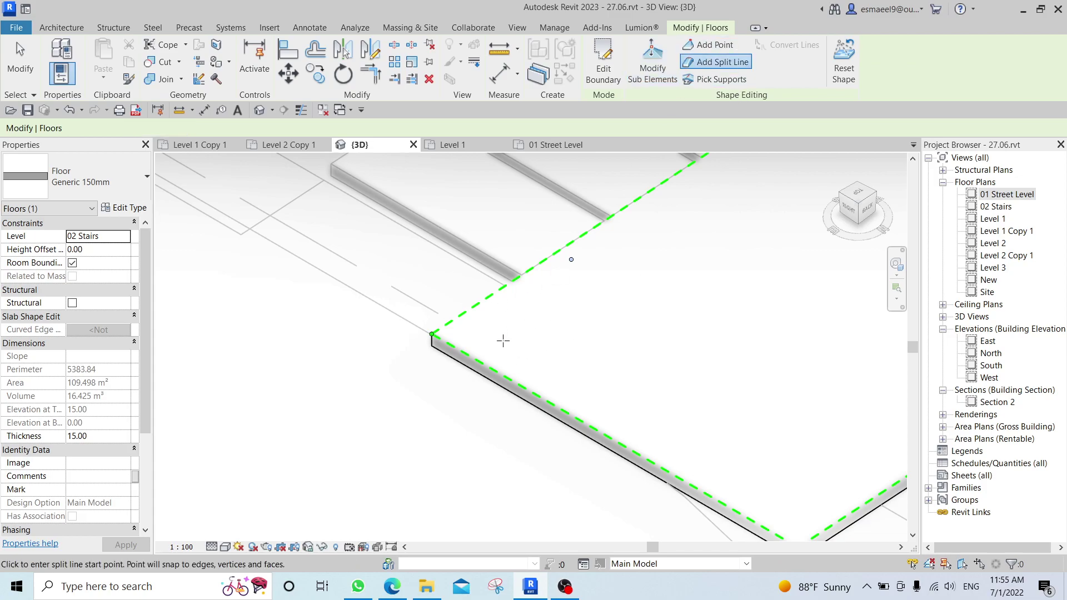
click(487, 366)
click(542, 331)
click(487, 299)
key(Escape)
key(Escape)
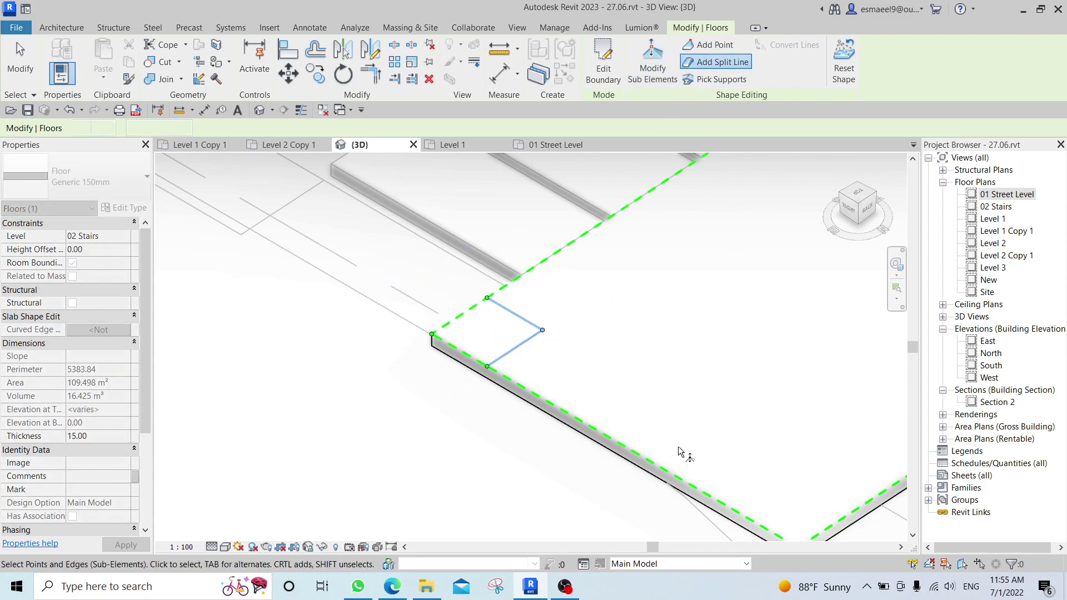
Reset the entrance slab's shape to clear the trial split lines at its corner.
key(Escape)
click(541, 317)
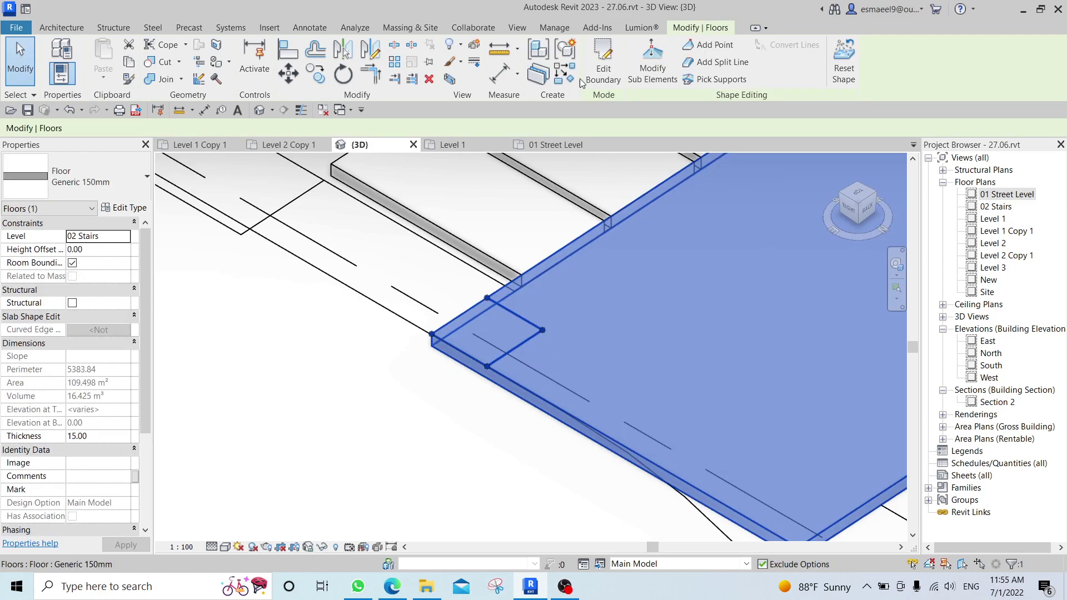
click(843, 62)
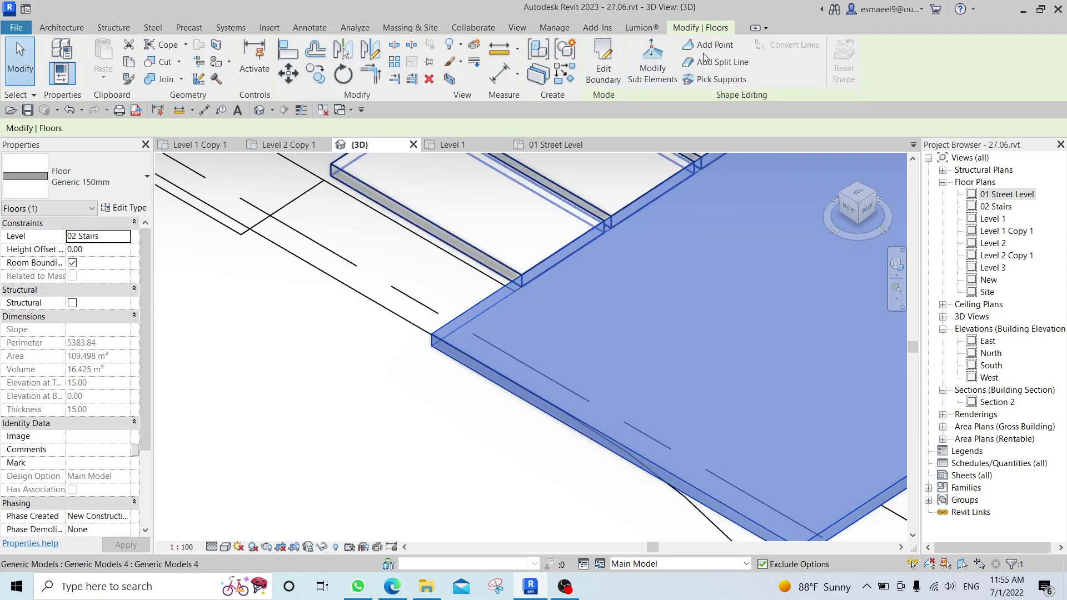
In the 01 Street Level plan, draw three chained split lines outlining a flared ramp along the entrance slab's short street-side edge.
click(652, 58)
click(717, 62)
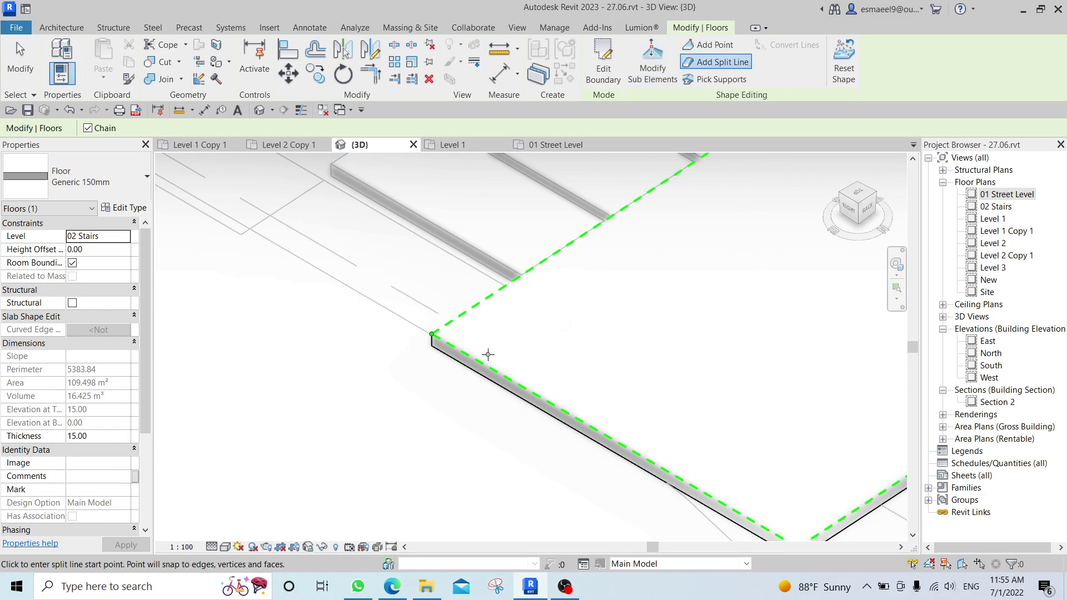
double_click(1006, 195)
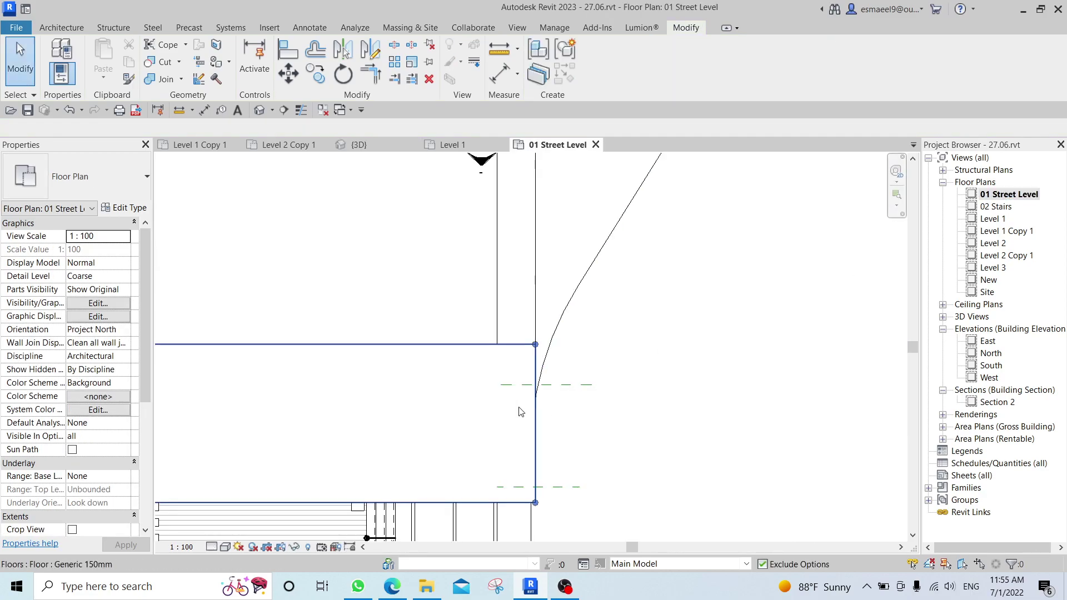
click(517, 393)
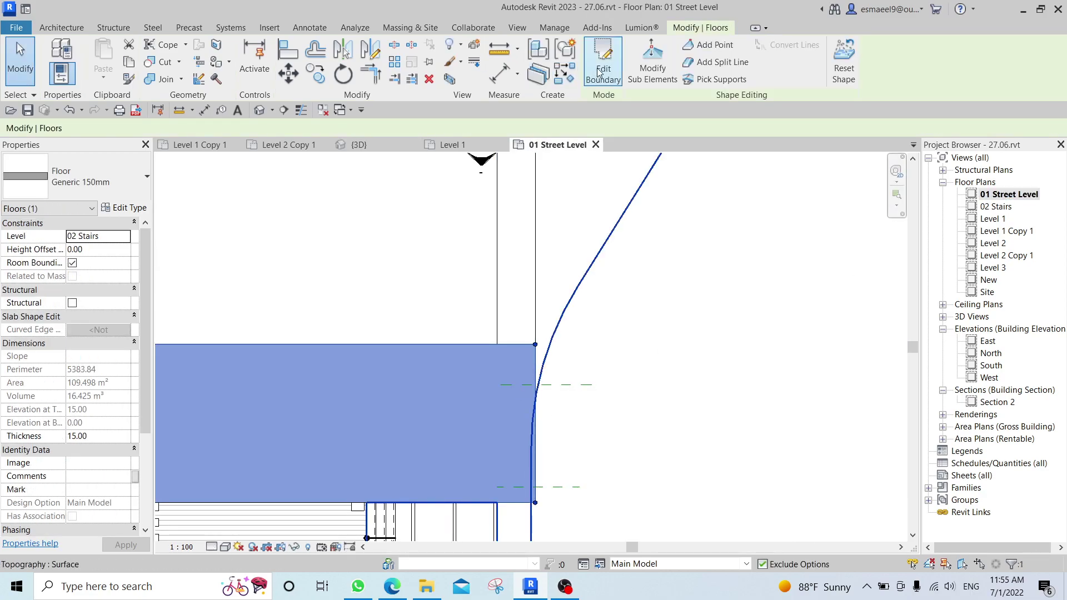
click(717, 61)
middle_drag(556, 467, 618, 342)
scroll(624, 292, up, 1)
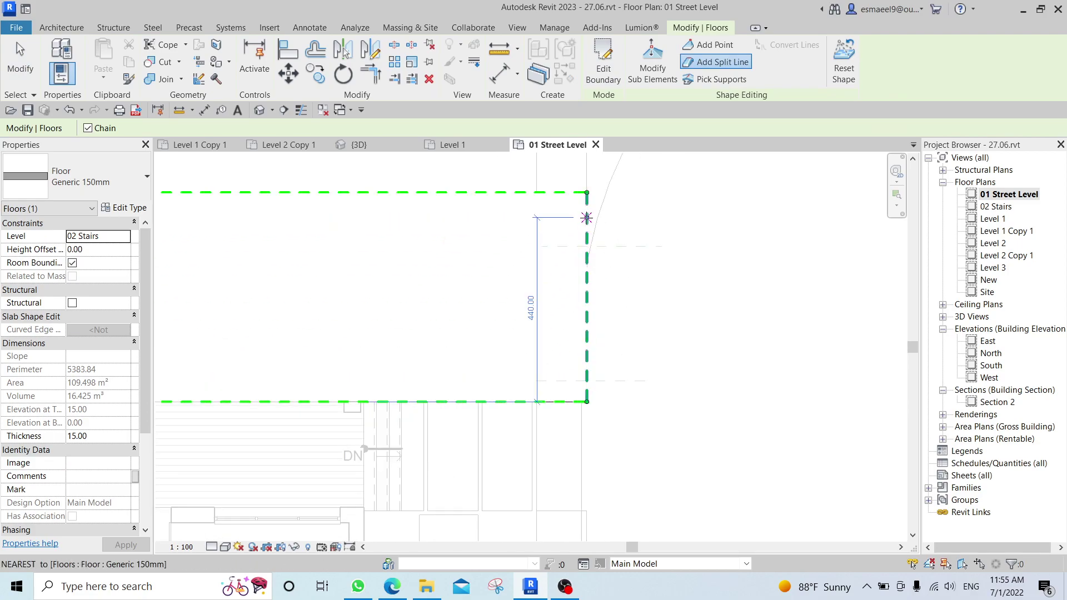
click(587, 222)
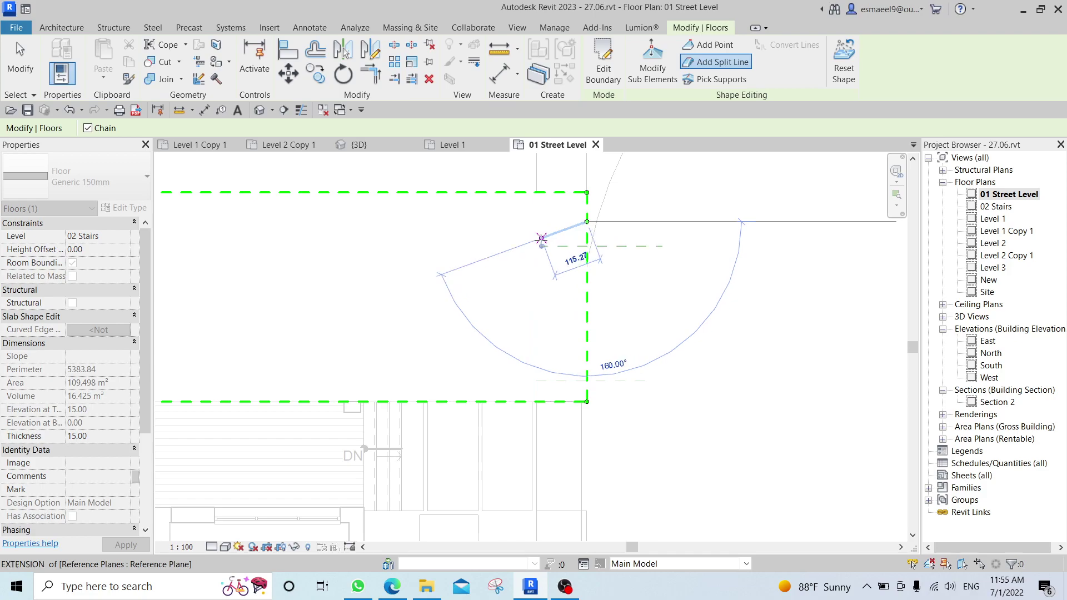
scroll(541, 238, up, 2)
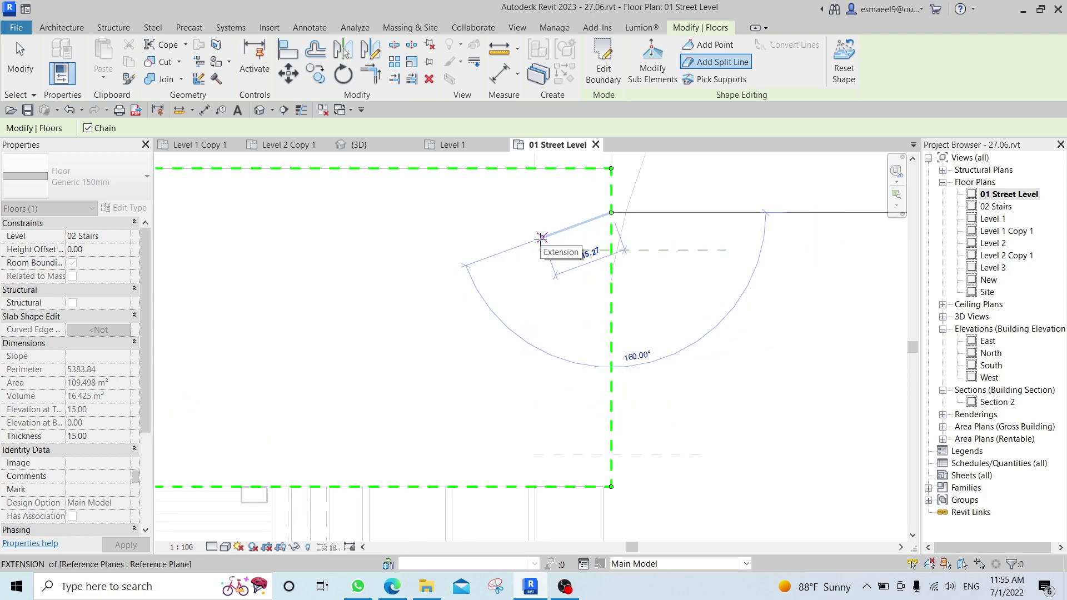
click(542, 238)
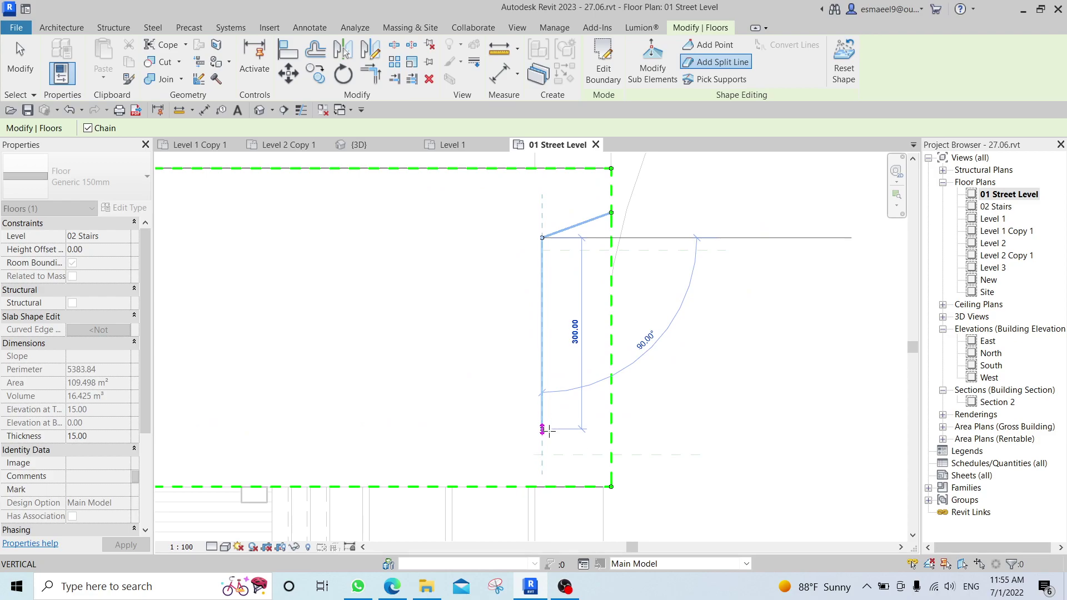
click(542, 435)
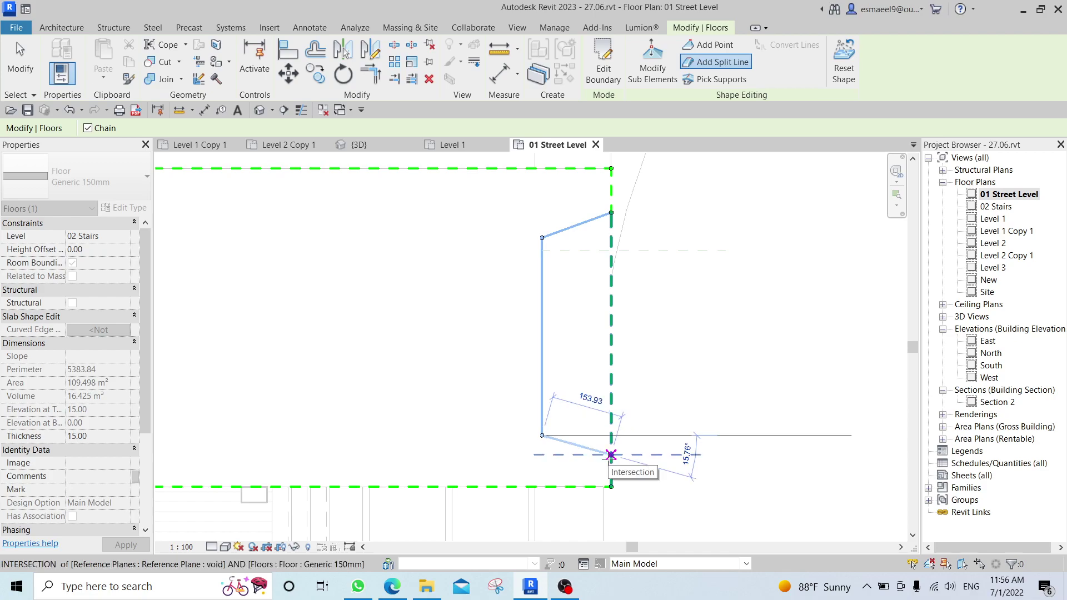
scroll(611, 455, up, 2)
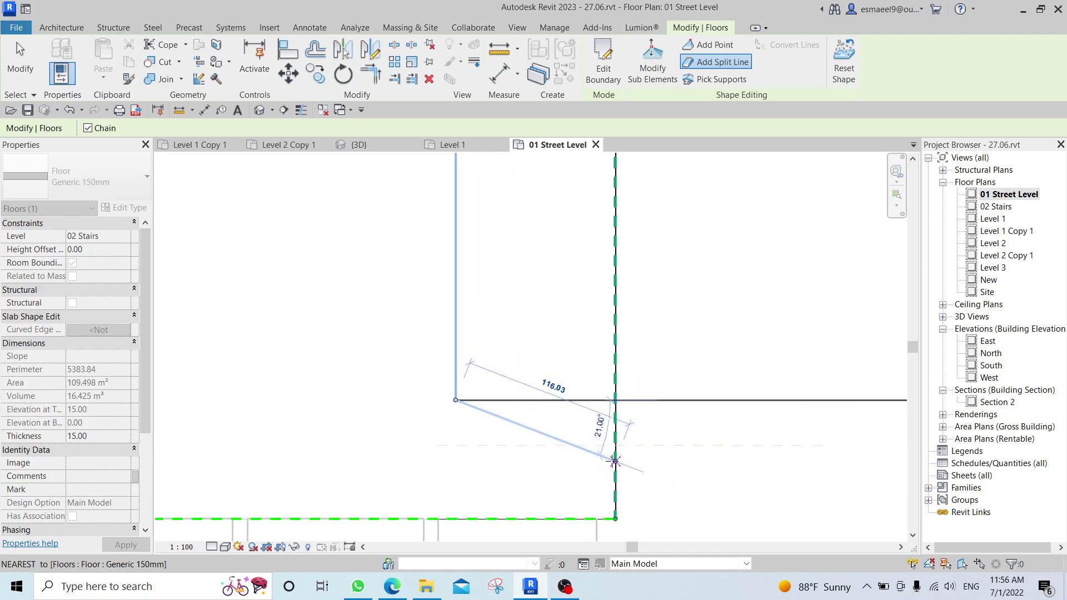
click(615, 429)
key(Escape)
key(Escape)
Move the last split line's end point along the slab's street-side edge to its intersection with the reference plane.
scroll(651, 358, down, 3)
middle_drag(693, 329, 665, 314)
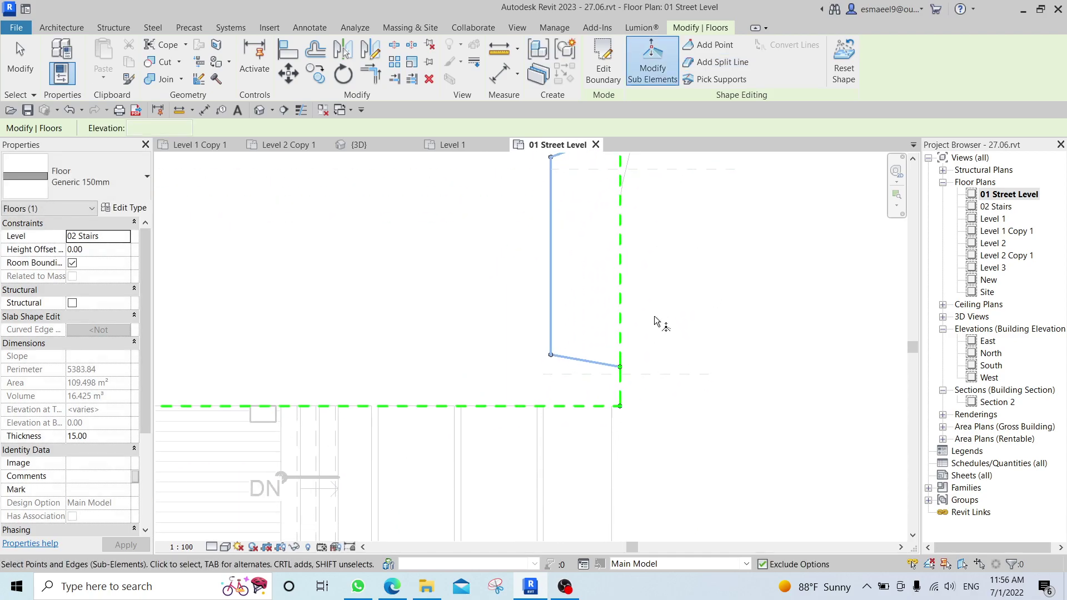
click(619, 367)
scroll(632, 377, up, 1)
key(m)
key(v)
scroll(632, 376, up, 3)
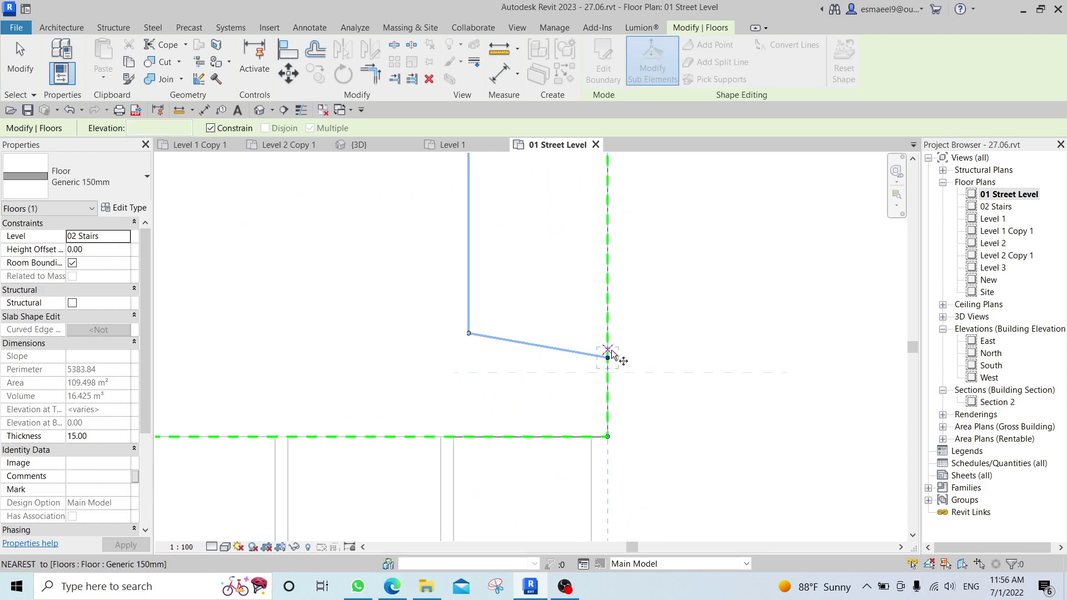
click(608, 373)
key(Escape)
key(Escape)
scroll(690, 319, down, 3)
middle_drag(689, 312, 627, 373)
In the 3D view, set the slab's street-side edge segment between the two split-line ends to elevation -15.
key(ctrl+Tab)
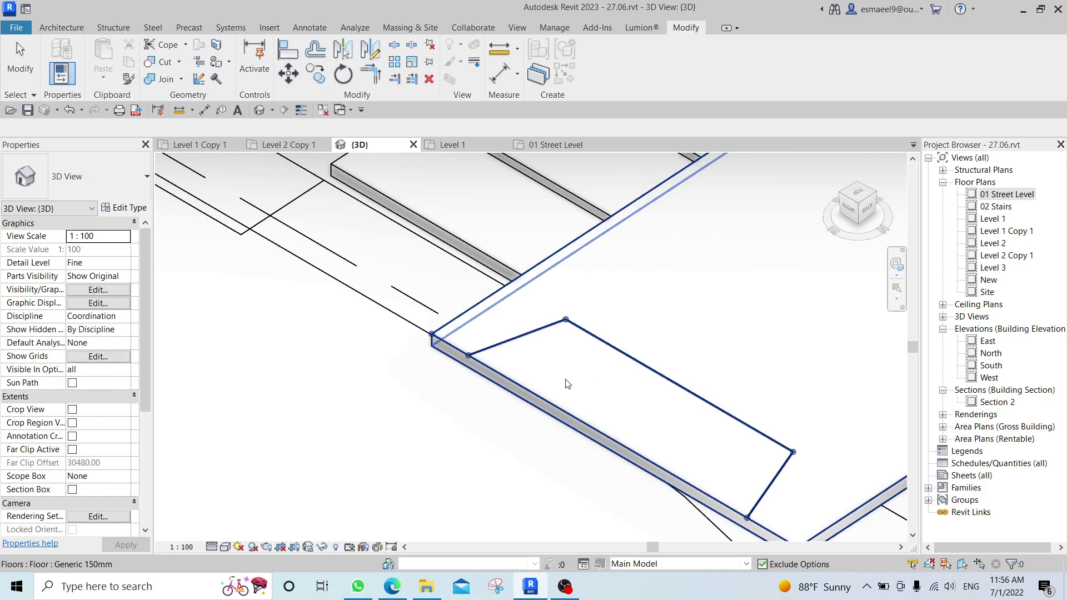
click(567, 383)
middle_drag(699, 333, 645, 338)
click(653, 58)
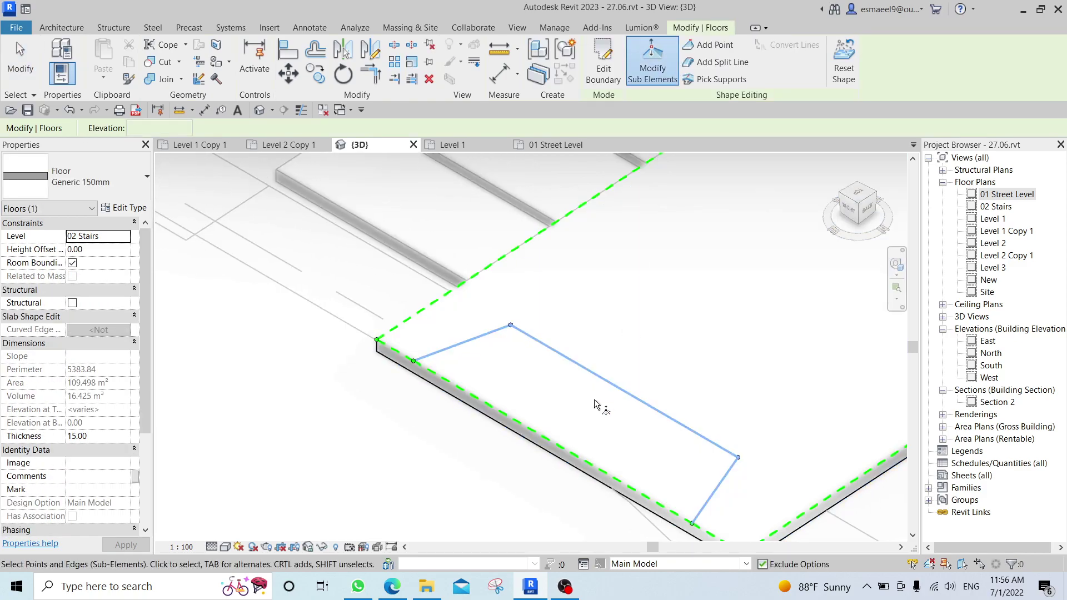
click(548, 436)
middle_drag(547, 437, 572, 372)
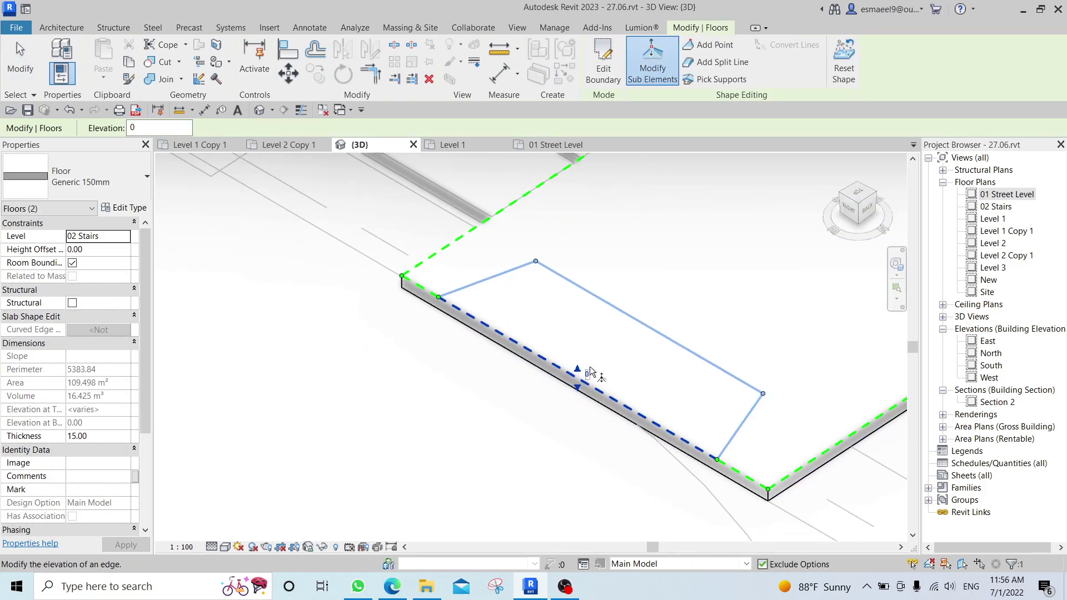
click(588, 377)
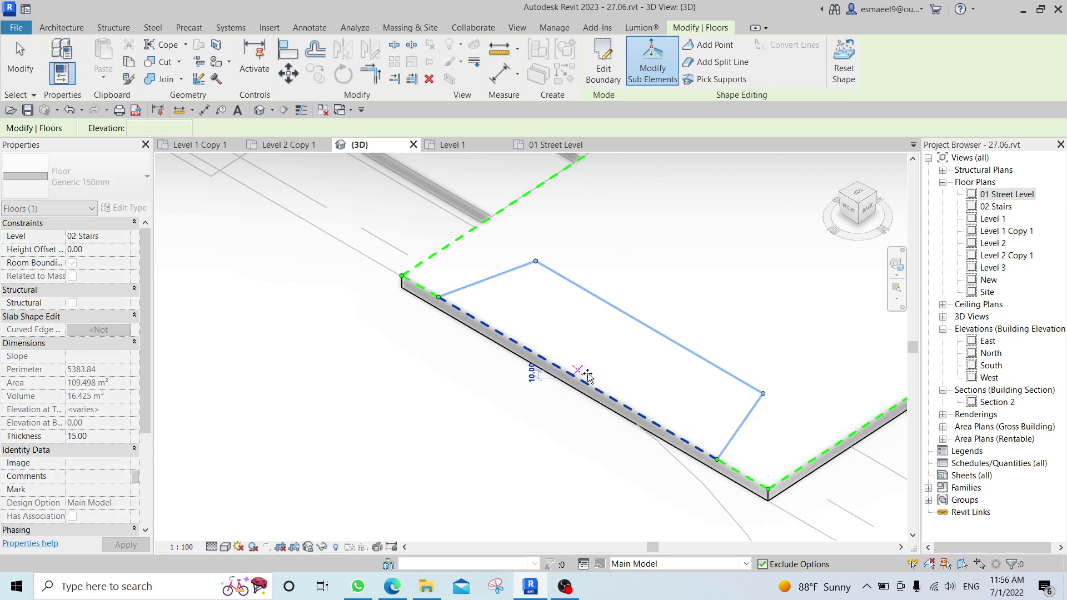
text(10)
key(Return)
text(-)
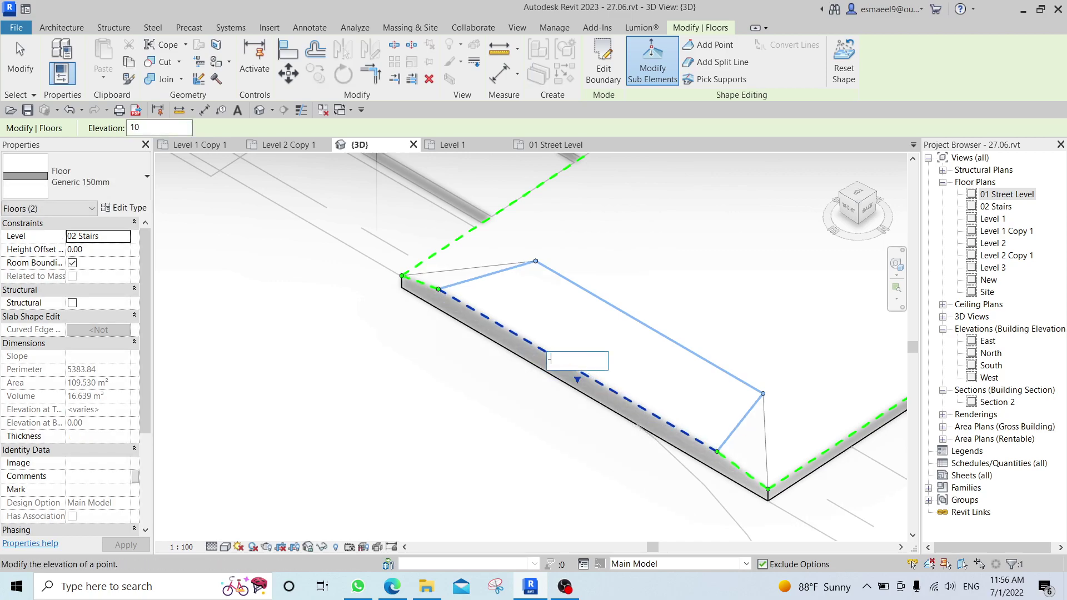
text(15)
key(Return)
key(Escape)
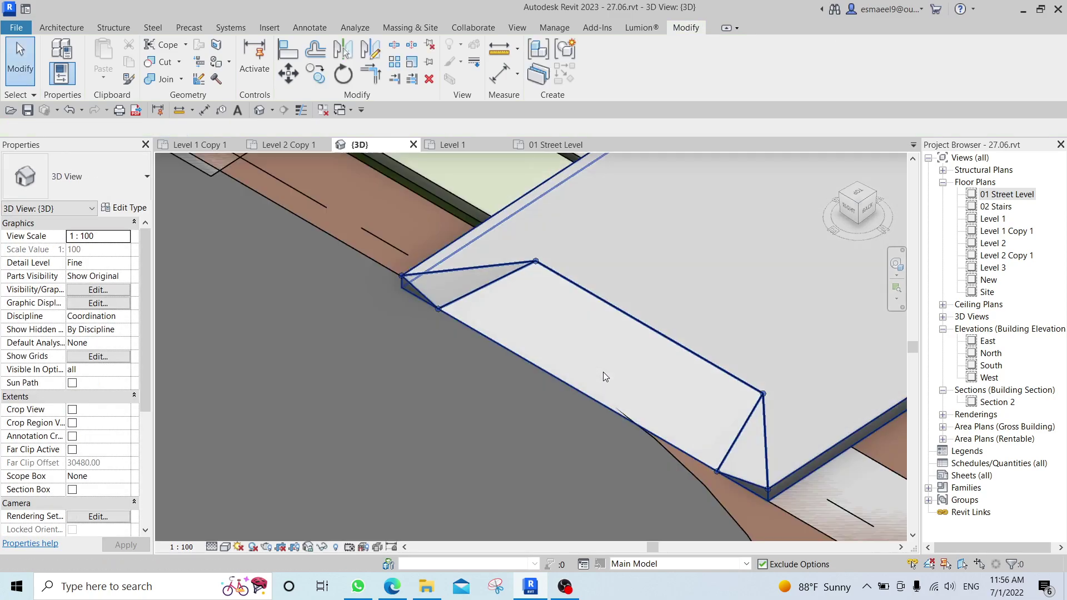
Move the ramp's inner split line farther into the entrance slab, away from the street.
shift+middle_drag(605, 377, 577, 374)
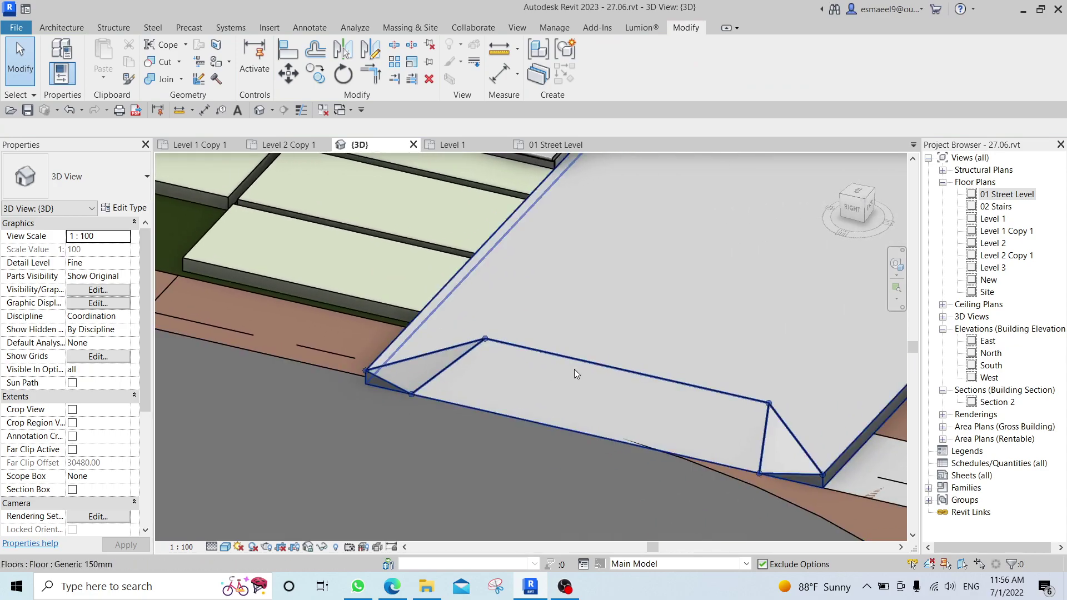
click(575, 370)
click(649, 68)
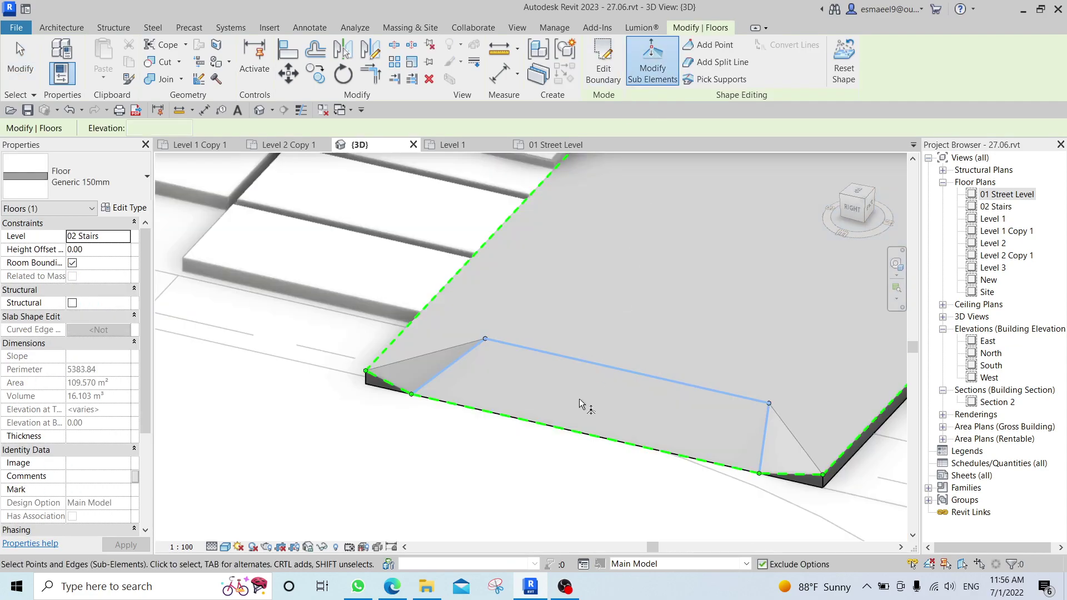
click(605, 367)
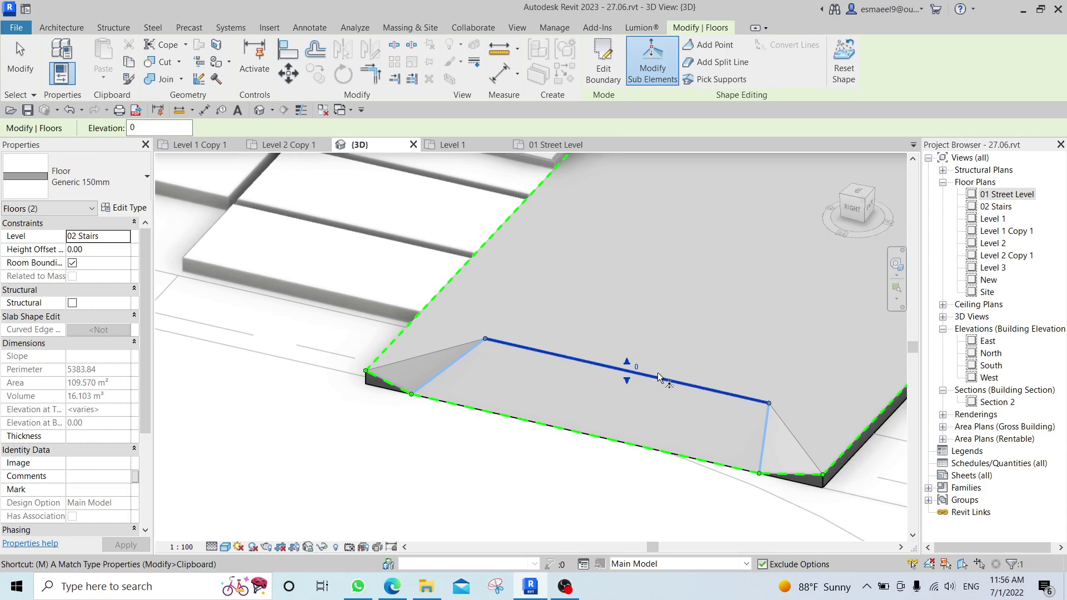
key(v)
click(692, 372)
click(711, 349)
key(Escape)
key(Escape)
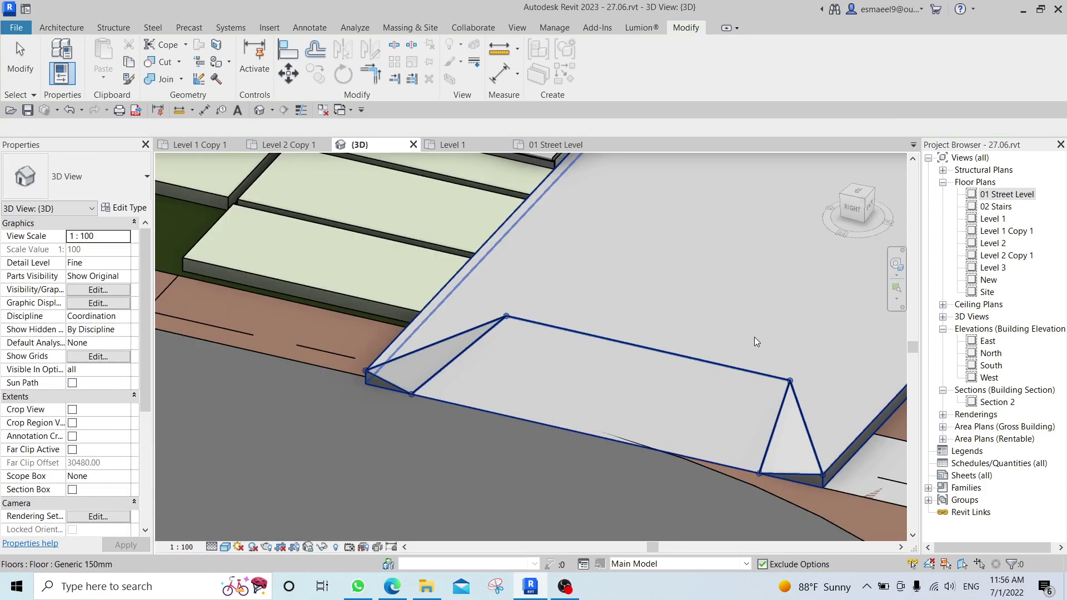
Set the level of the street-side strip floor to 02 Stairs.
middle_drag(754, 342, 628, 336)
scroll(674, 393, down, 2)
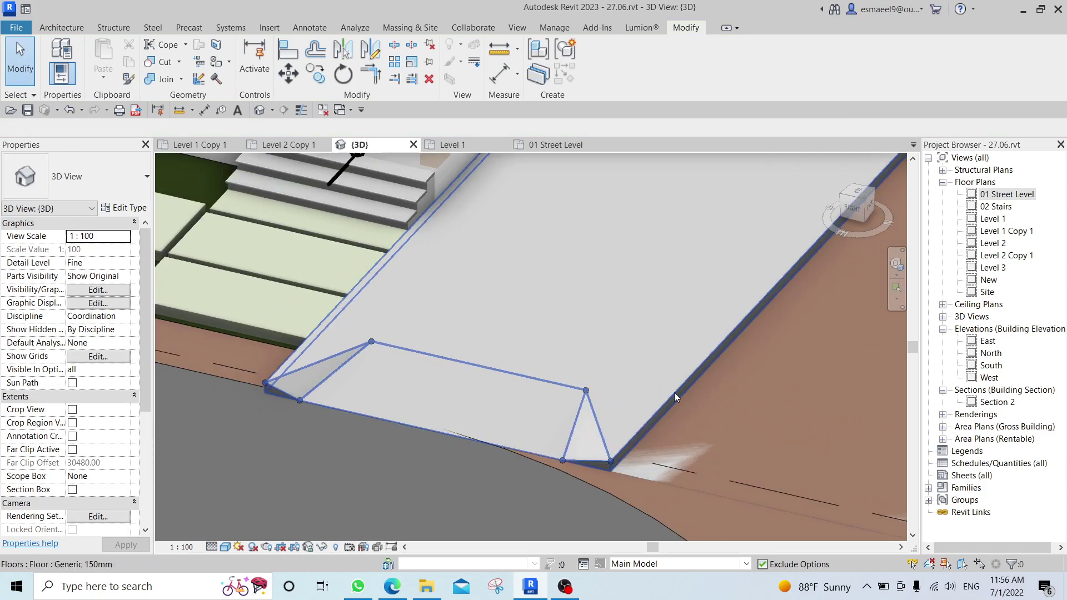
click(446, 378)
scroll(446, 378, down, 2)
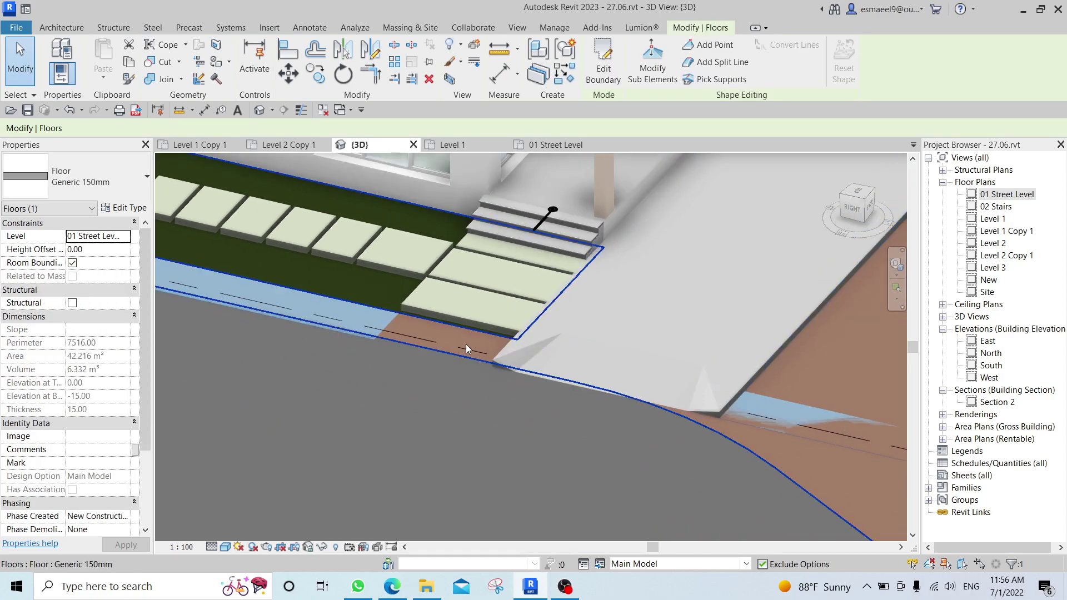
click(125, 238)
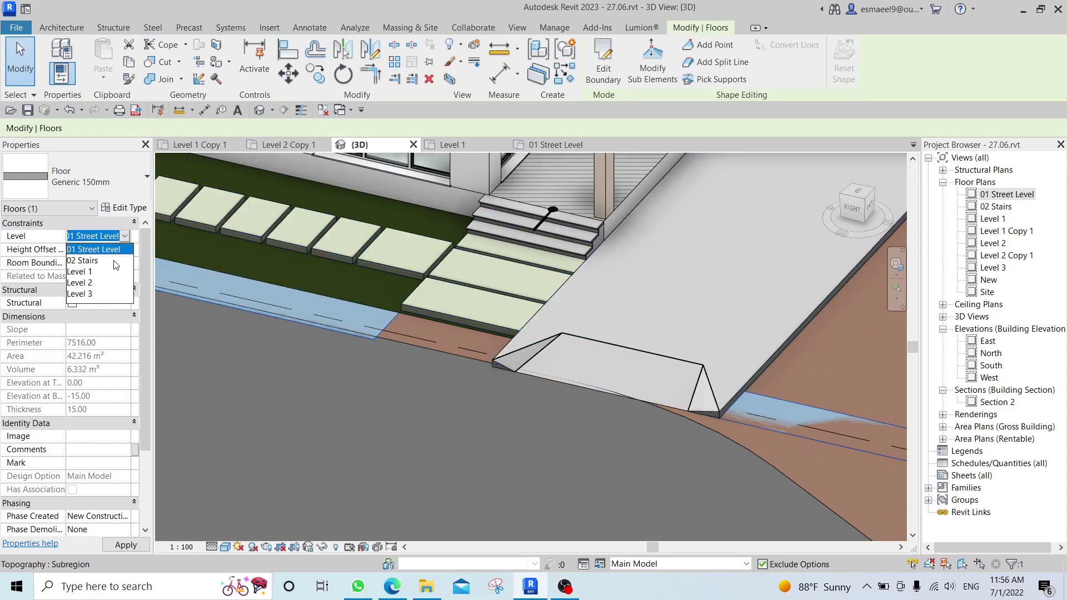
click(113, 261)
key(Escape)
shift+middle_drag(771, 410, 728, 408)
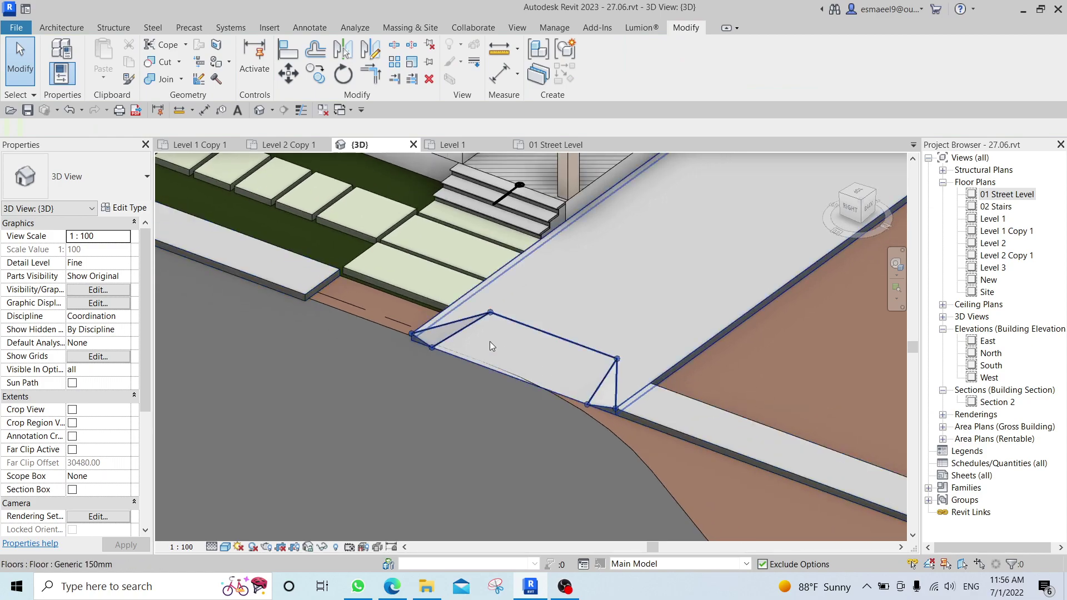
Extend the short end of the street-side strip floor's boundary to the entrance slab's edge beside the ramp and finish the boundary edit.
middle_drag(410, 304, 502, 408)
scroll(451, 319, down, 1)
scroll(549, 396, up, 2)
middle_drag(525, 296, 631, 362)
double_click(453, 341)
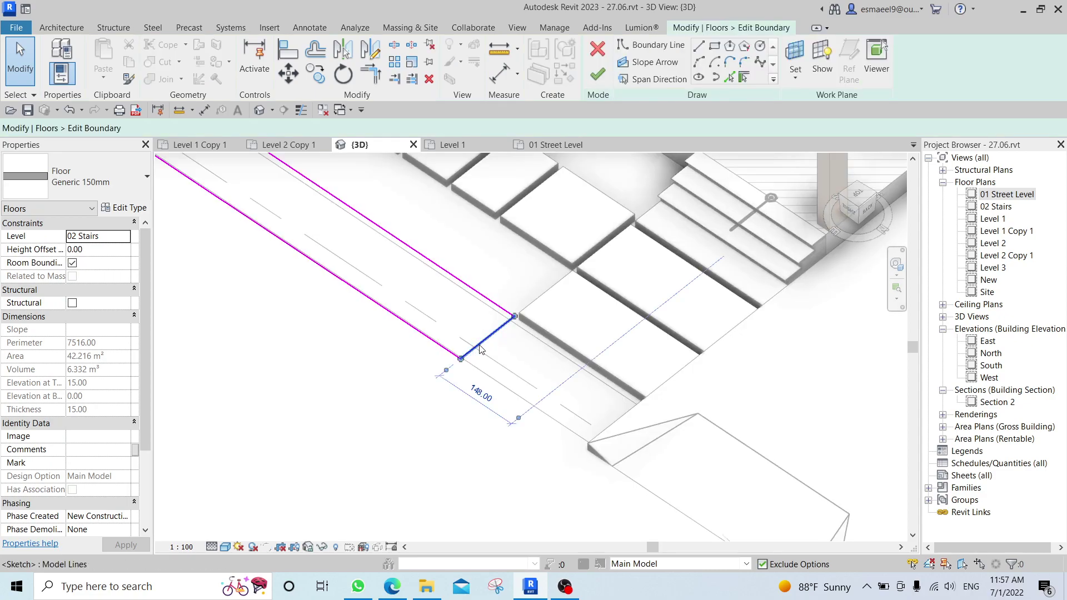
drag(481, 349, 608, 433)
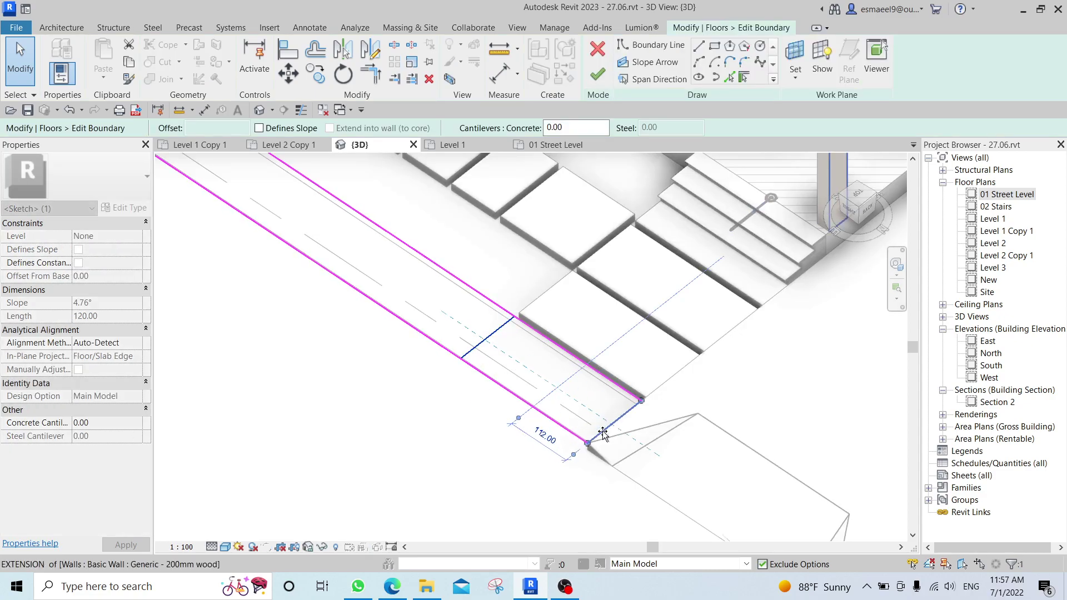
click(589, 68)
key(Escape)
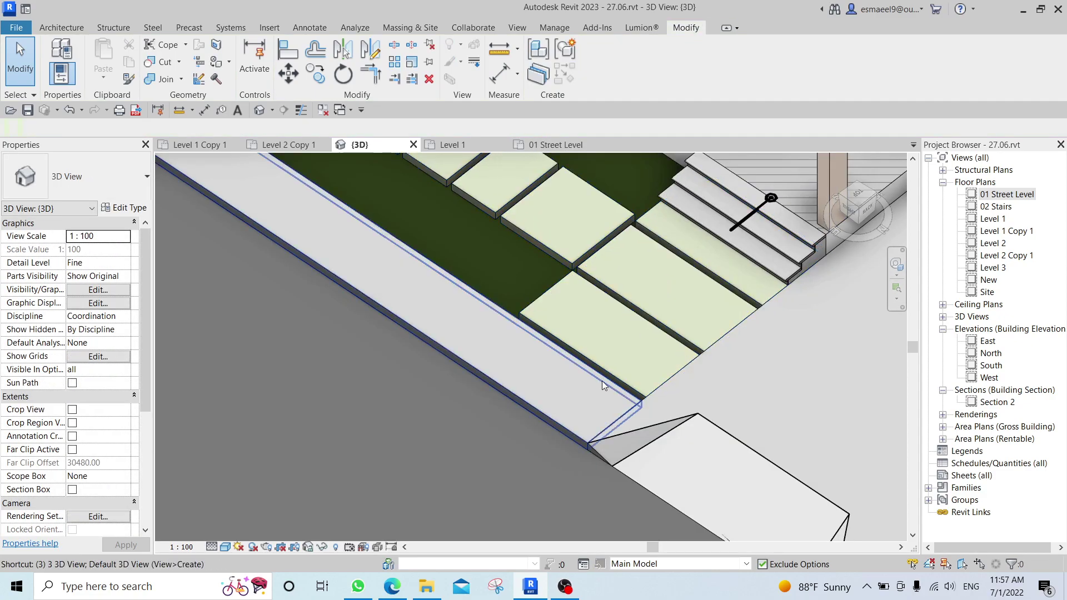
Join the geometry of the entrance slab with the street-side strip floors on both sides of the ramp.
mouse_move(595, 385)
shift+middle_down()
mouse_move(545, 405)
mouse_move(539, 387)
shift+middle_up()
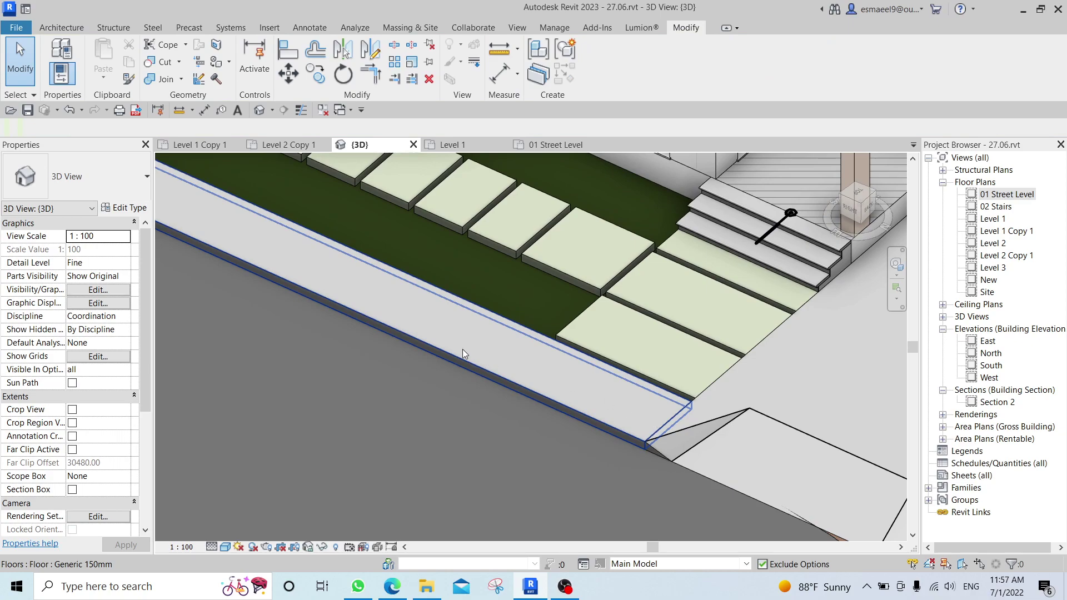
middle_drag(652, 367, 422, 359)
scroll(424, 358, down, 1)
middle_drag(652, 469, 626, 370)
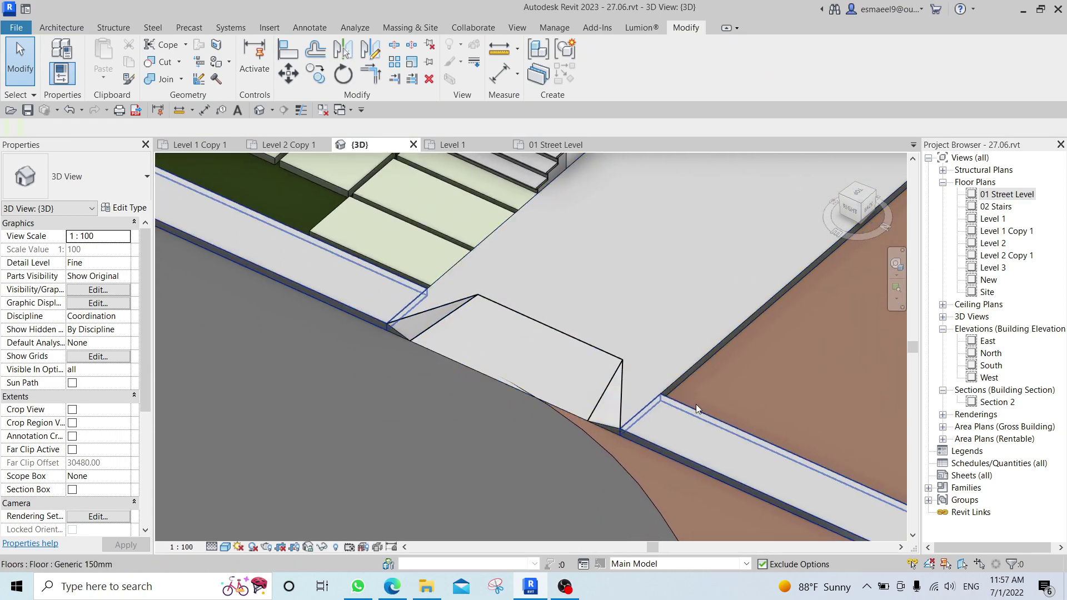
scroll(621, 371, up, 3)
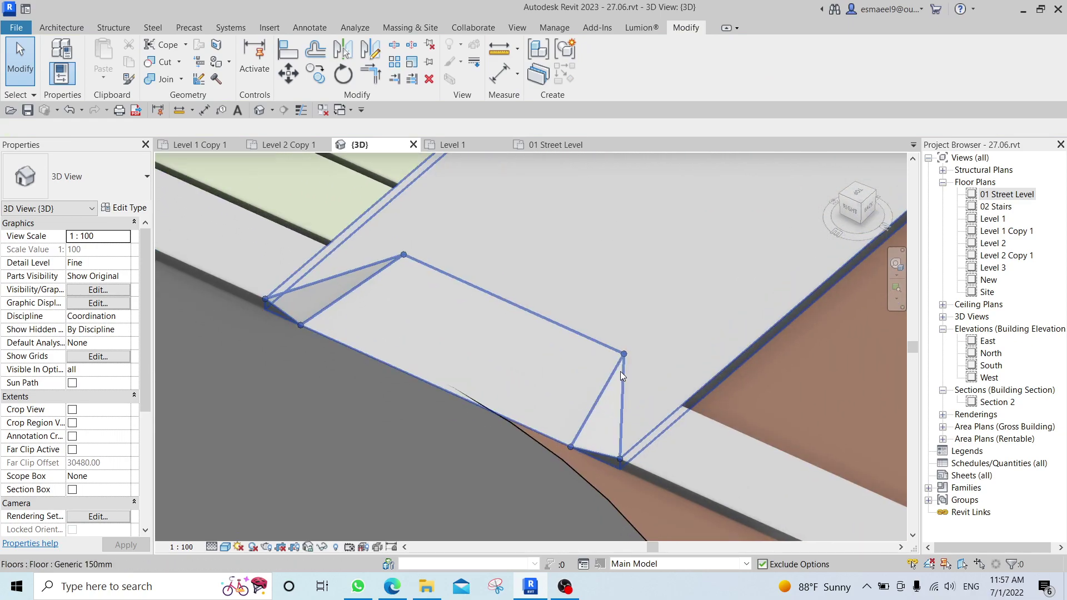
click(162, 79)
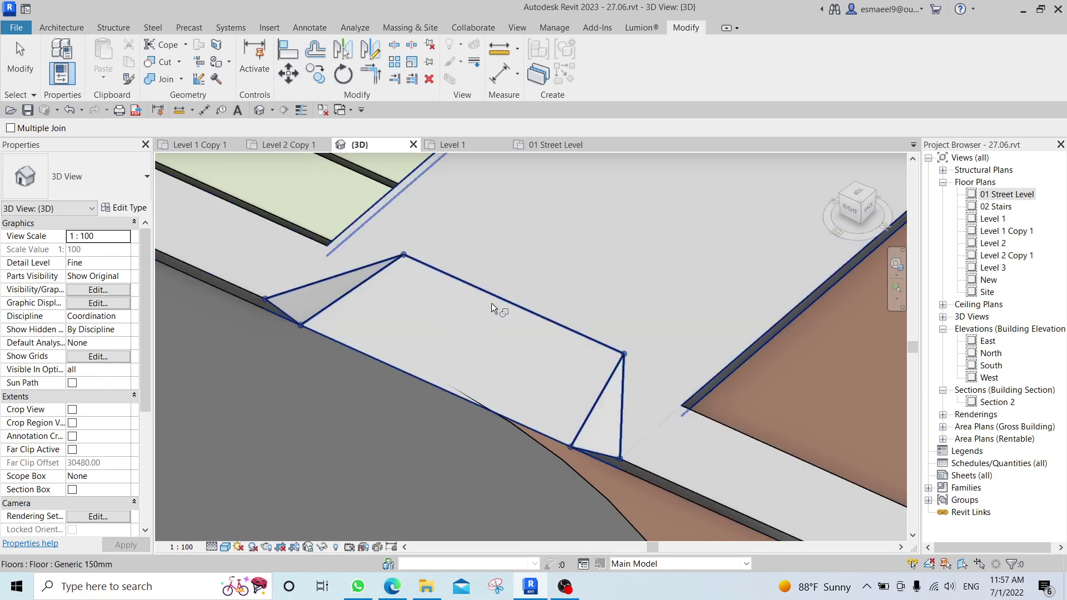
middle_drag(393, 257, 490, 302)
scroll(409, 304, down, 4)
key(Escape)
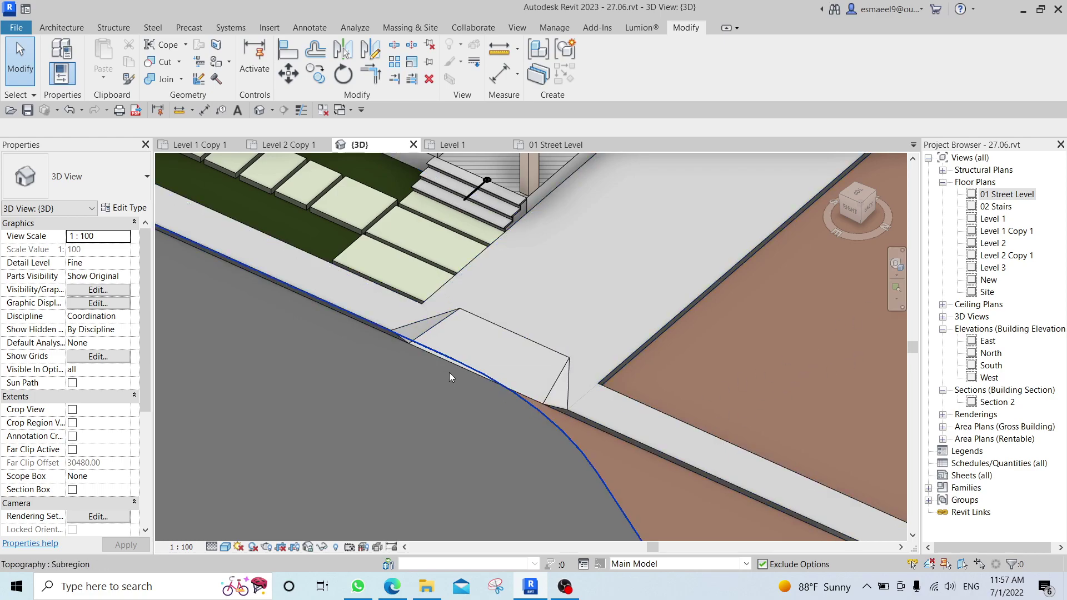
Create a new family from the Metric Profile.rft template in the English templates folder.
click(16, 27)
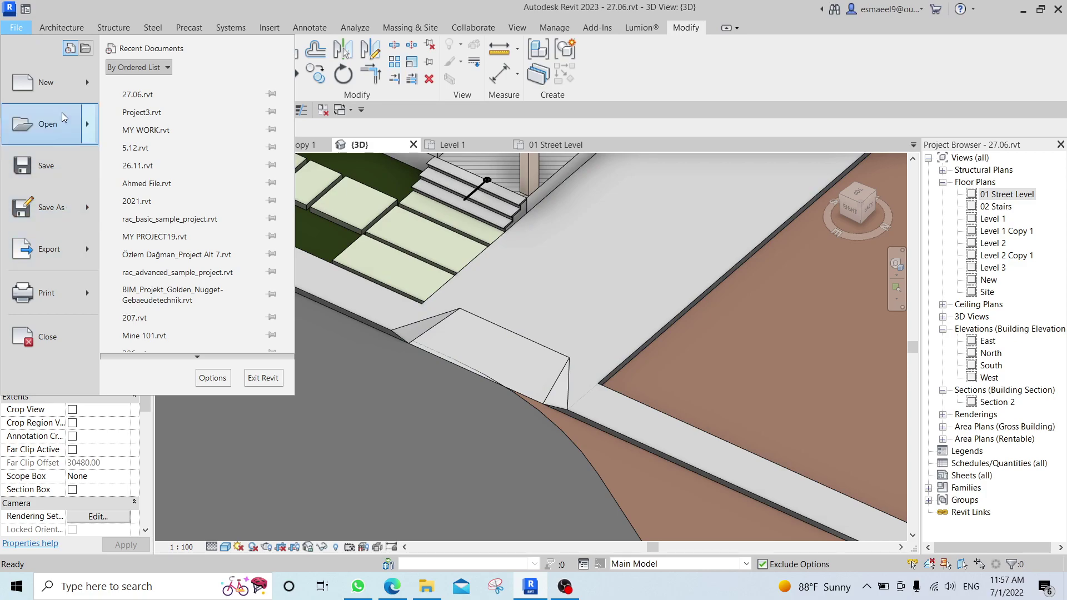
mouse_move(89, 84)
click(150, 126)
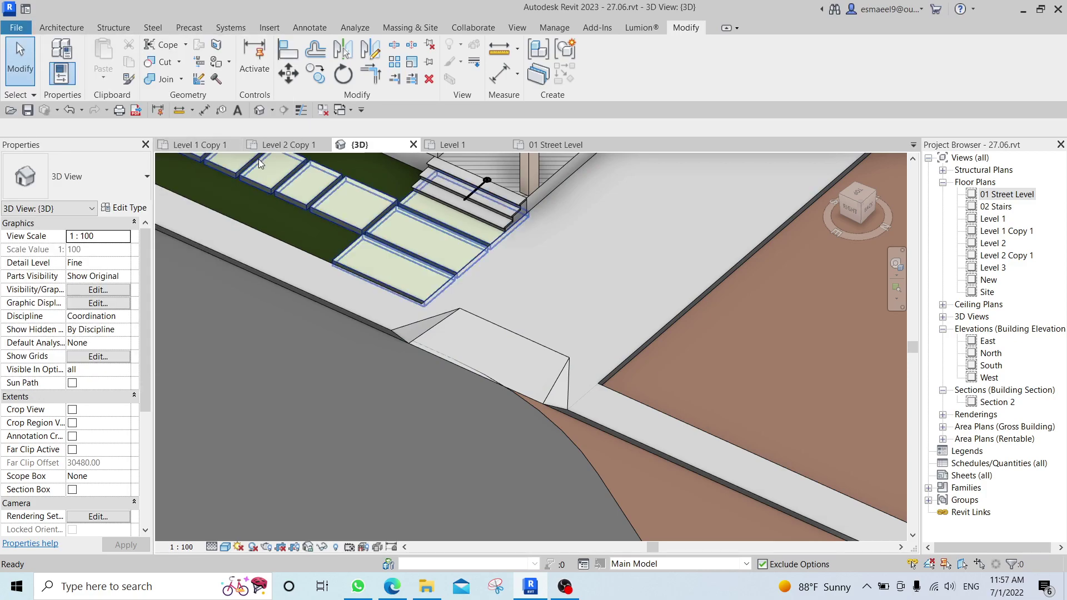
double_click(395, 212)
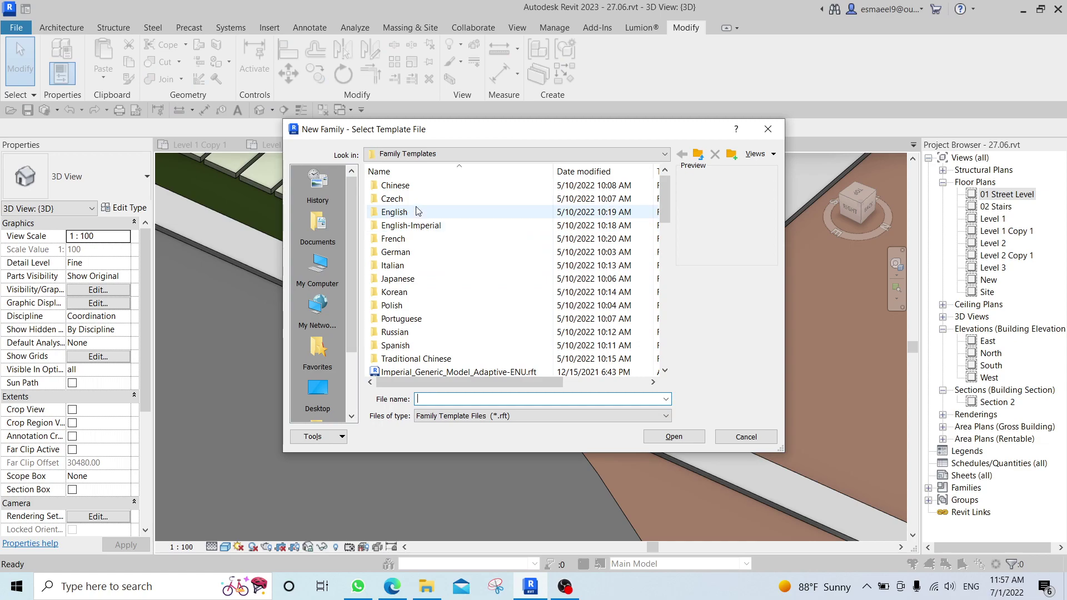
click(451, 265)
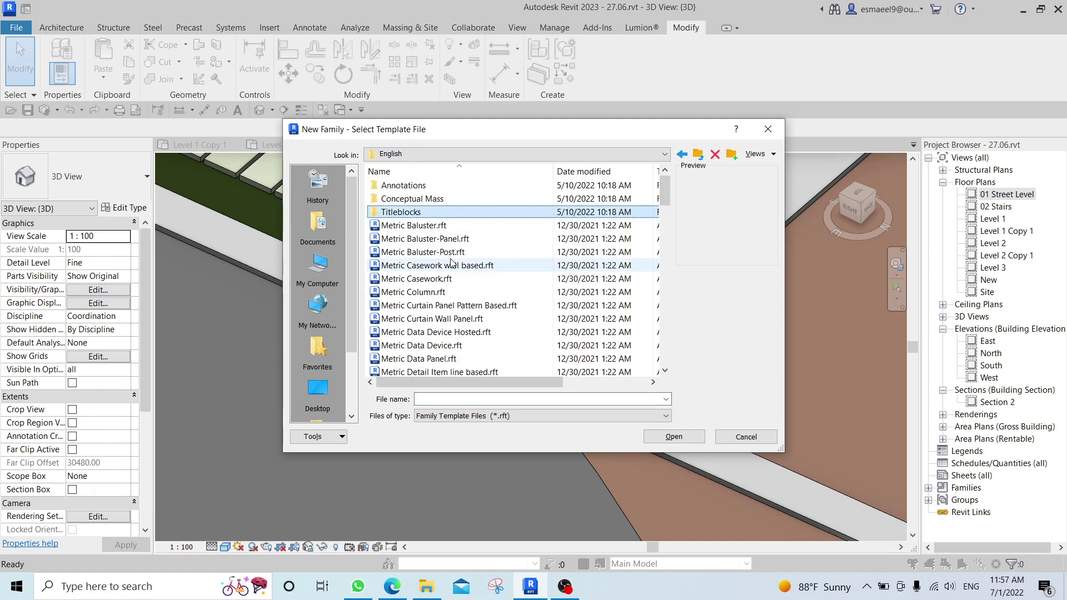
scroll(466, 270, down, 1)
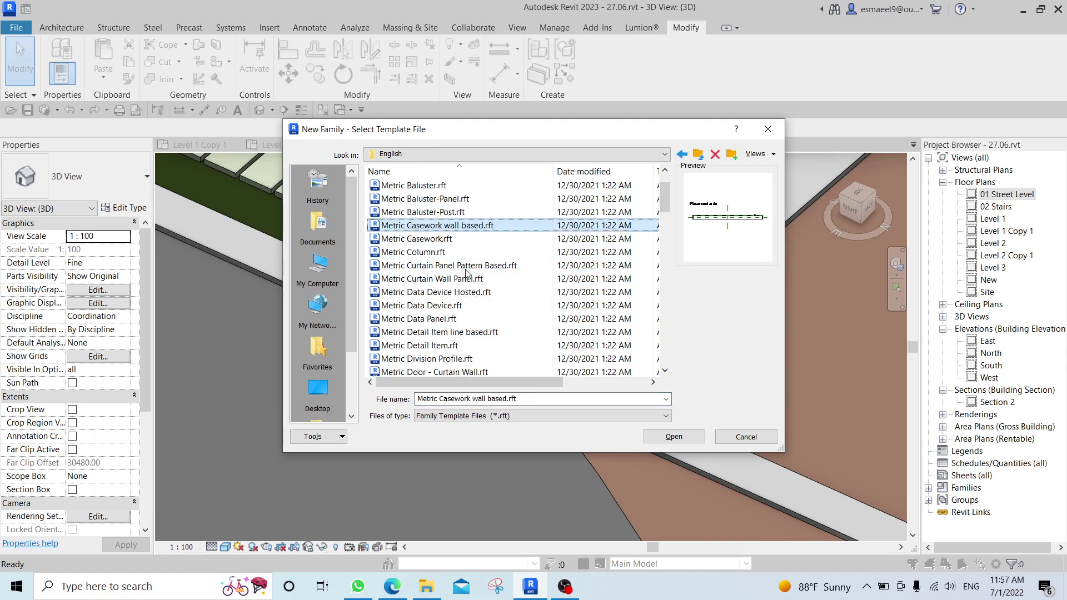
click(467, 267)
scroll(487, 275, down, 2)
scroll(488, 276, down, 6)
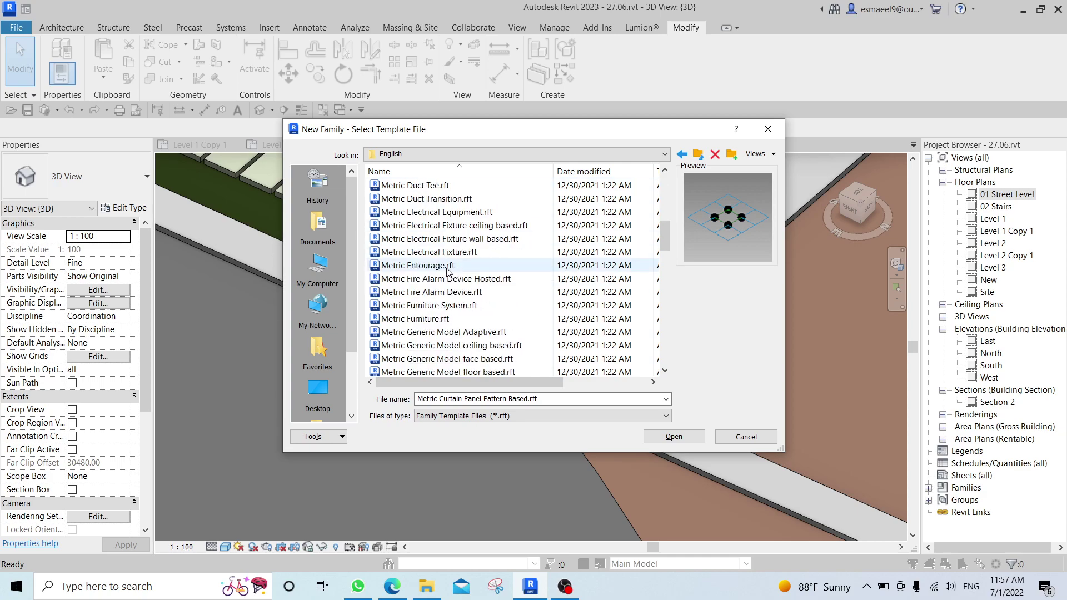
scroll(444, 281, down, 3)
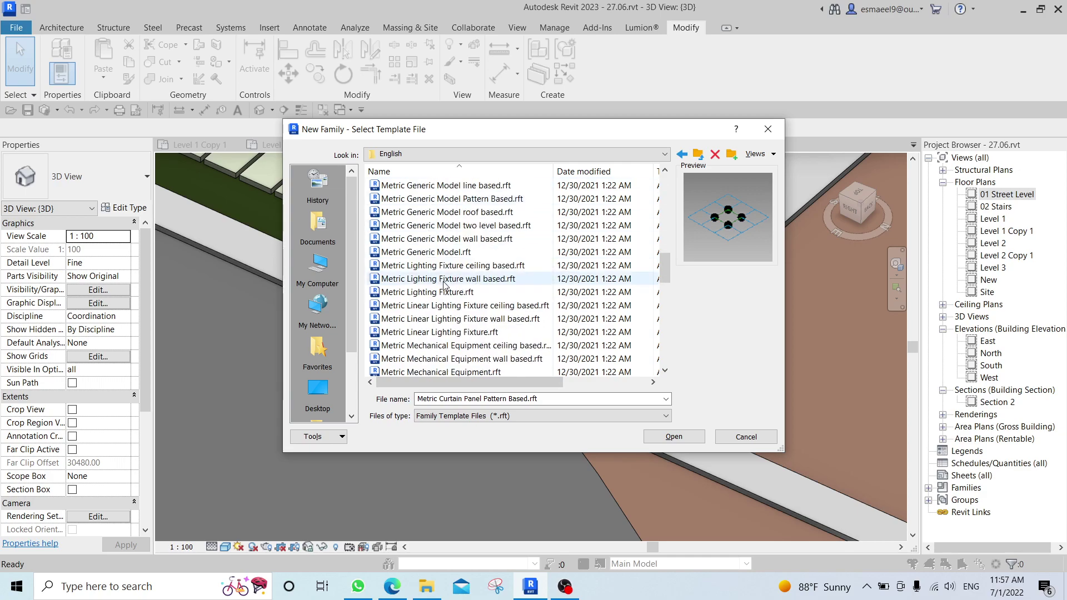
scroll(445, 287, down, 4)
click(444, 278)
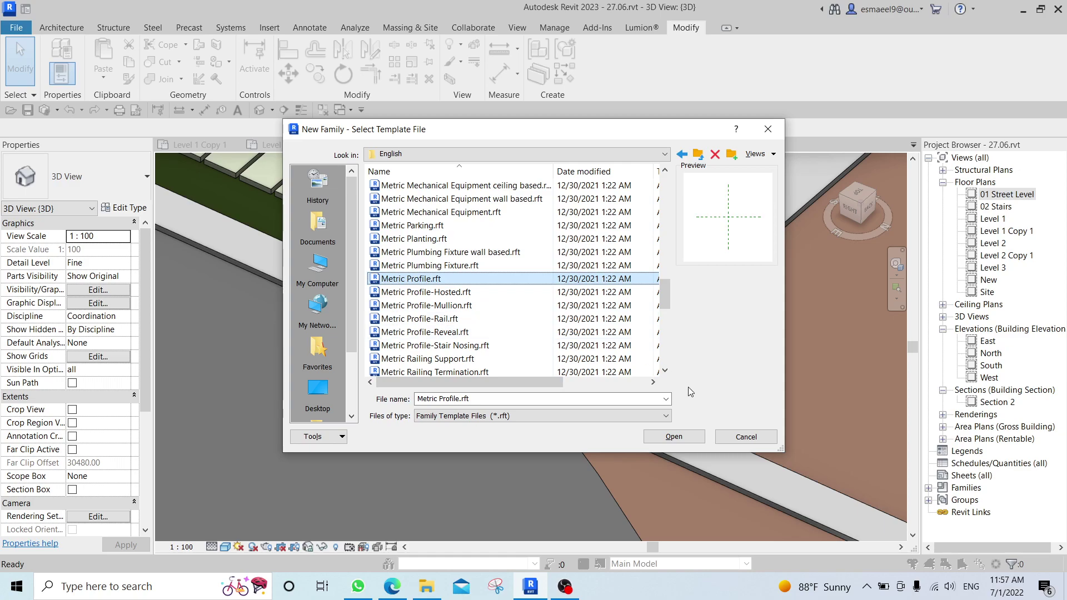
click(684, 439)
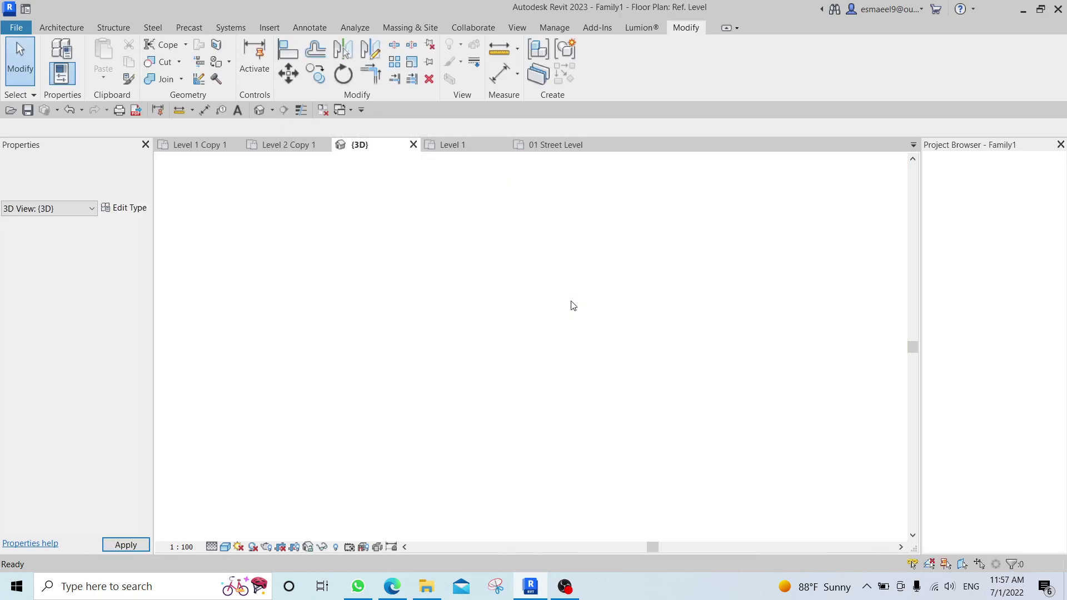
Set the new family's length units to centimeters.
key(u)
key(n)
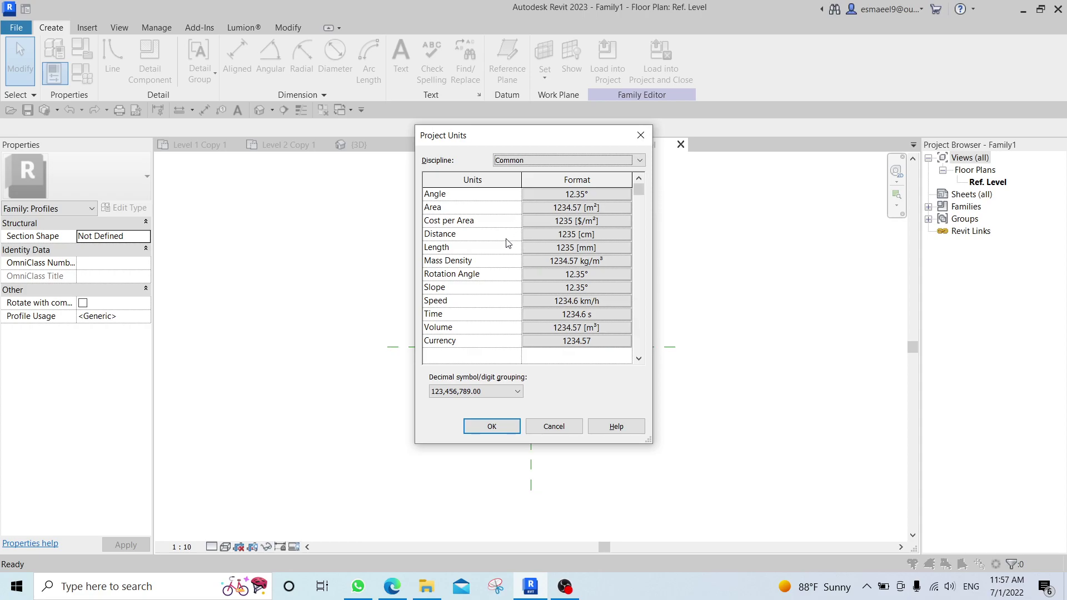
click(559, 253)
click(528, 216)
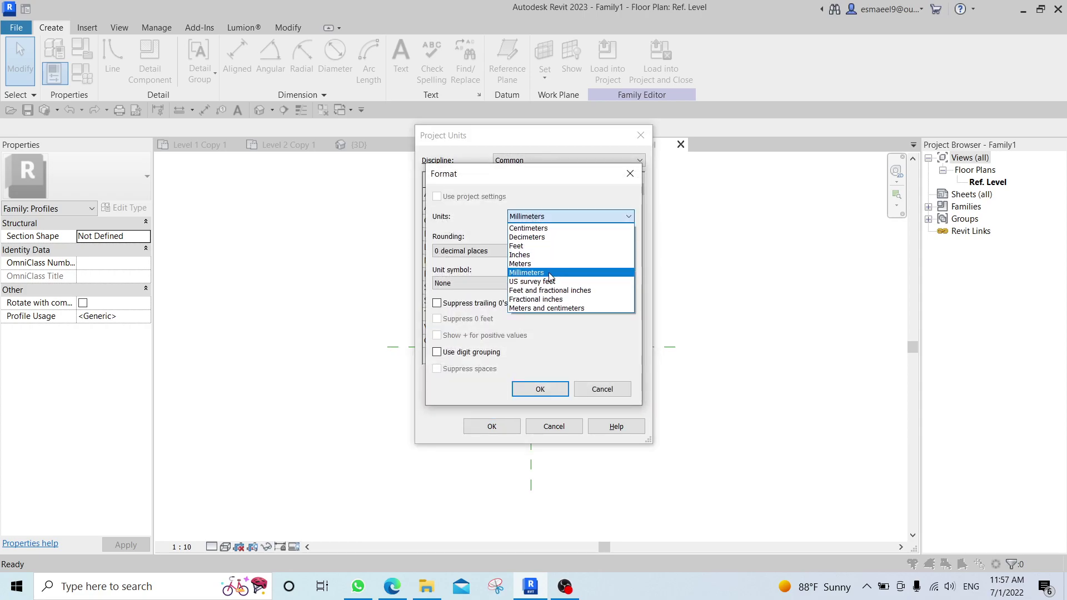
click(528, 228)
click(540, 389)
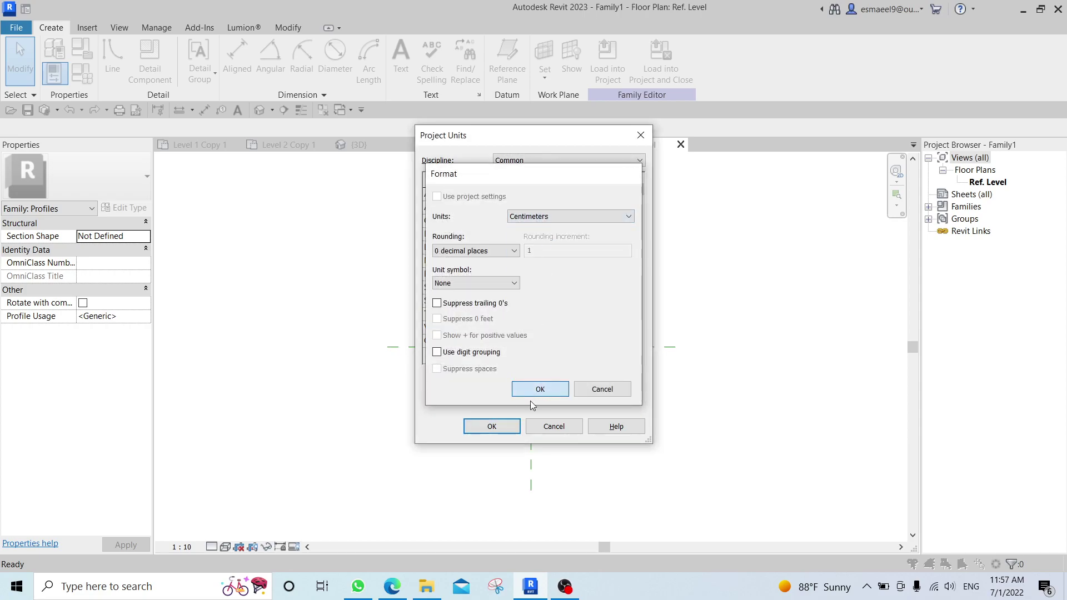
click(517, 293)
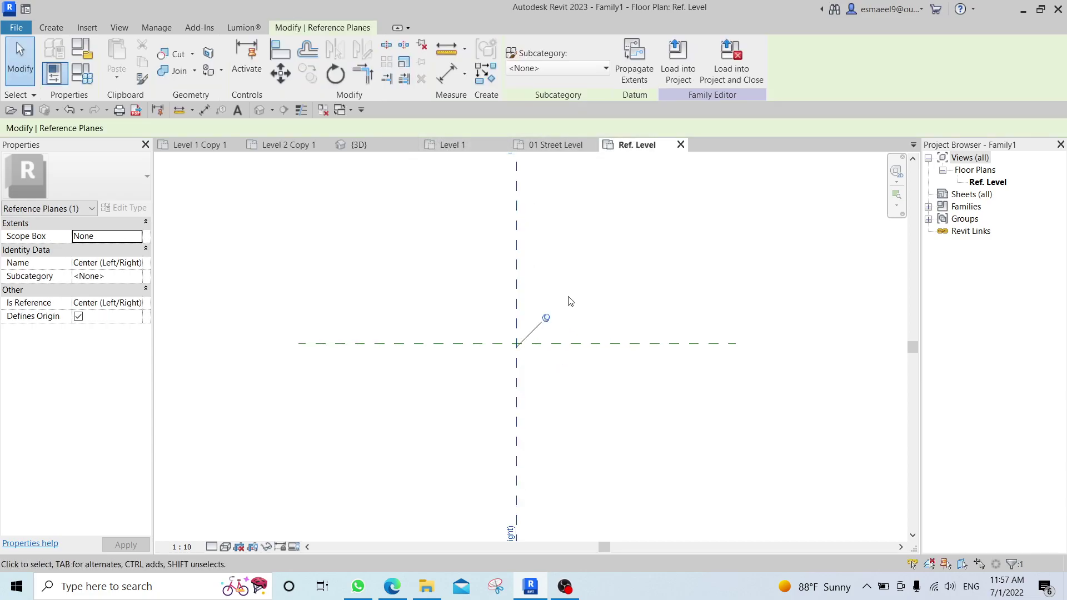
middle_drag(591, 297, 587, 296)
click(583, 296)
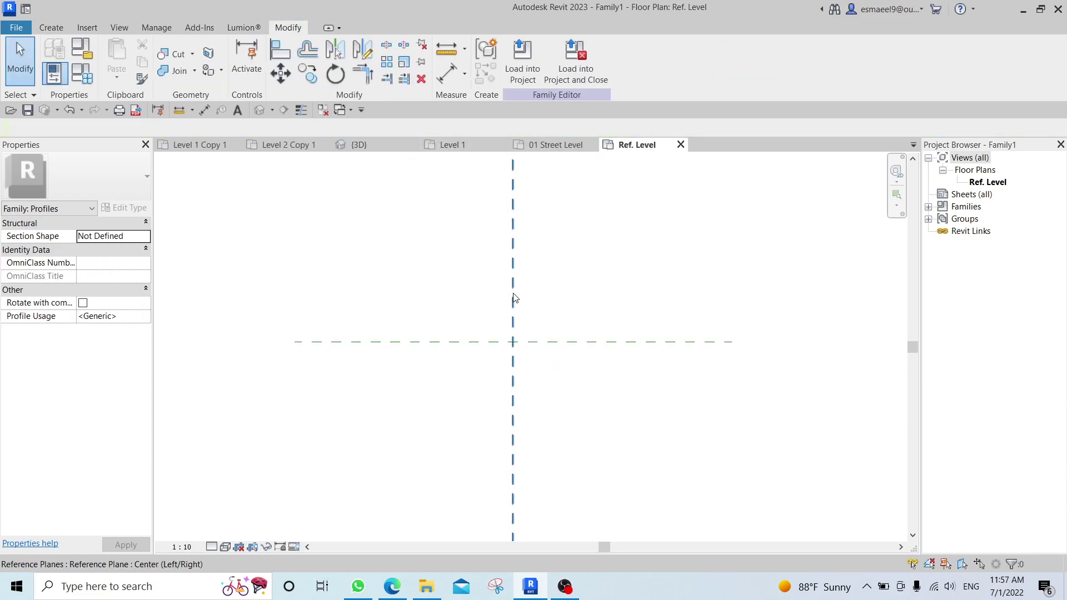
click(512, 302)
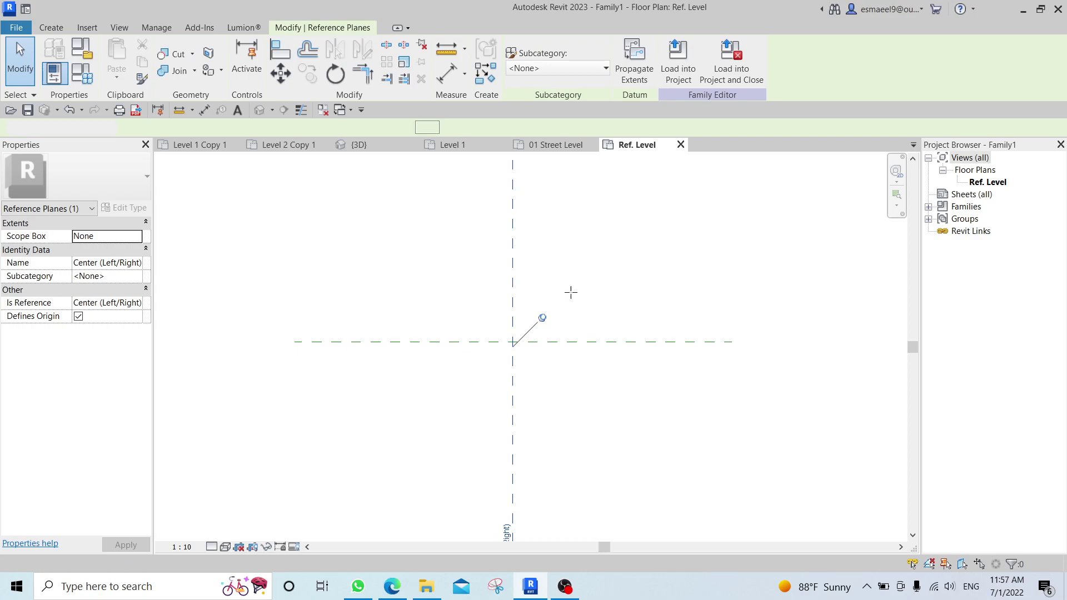
Draw a vertical reference plane about 15 cm right of the center plane and a horizontal reference plane below the center.
key(r)
key(p)
click(568, 260)
click(568, 467)
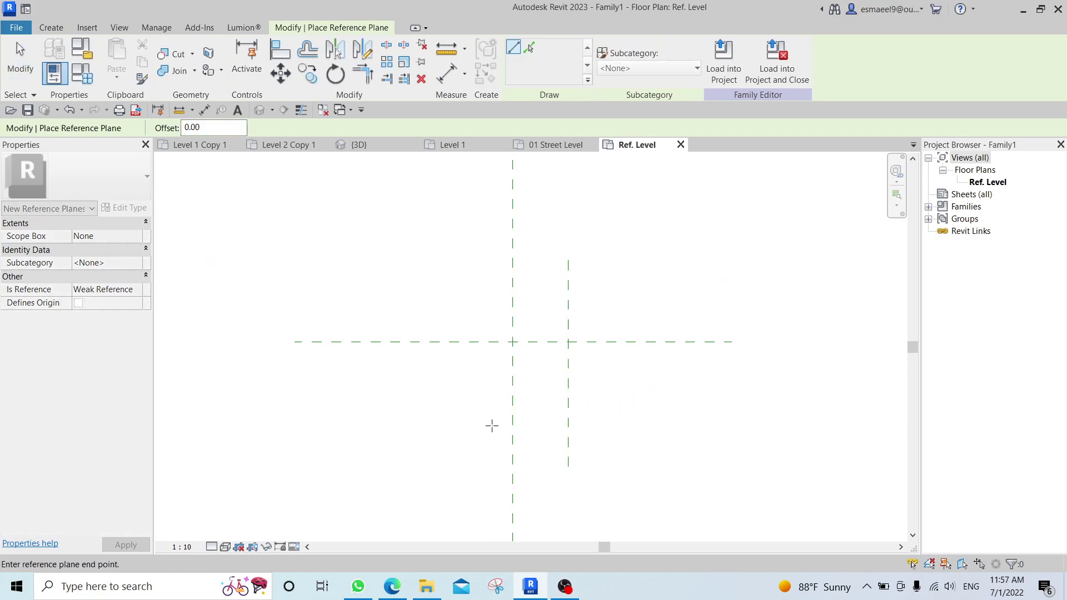
click(486, 425)
click(659, 425)
key(Escape)
key(Escape)
Set the lower horizontal reference plane's distance from the horizontal center plane to 15 cm.
click(569, 388)
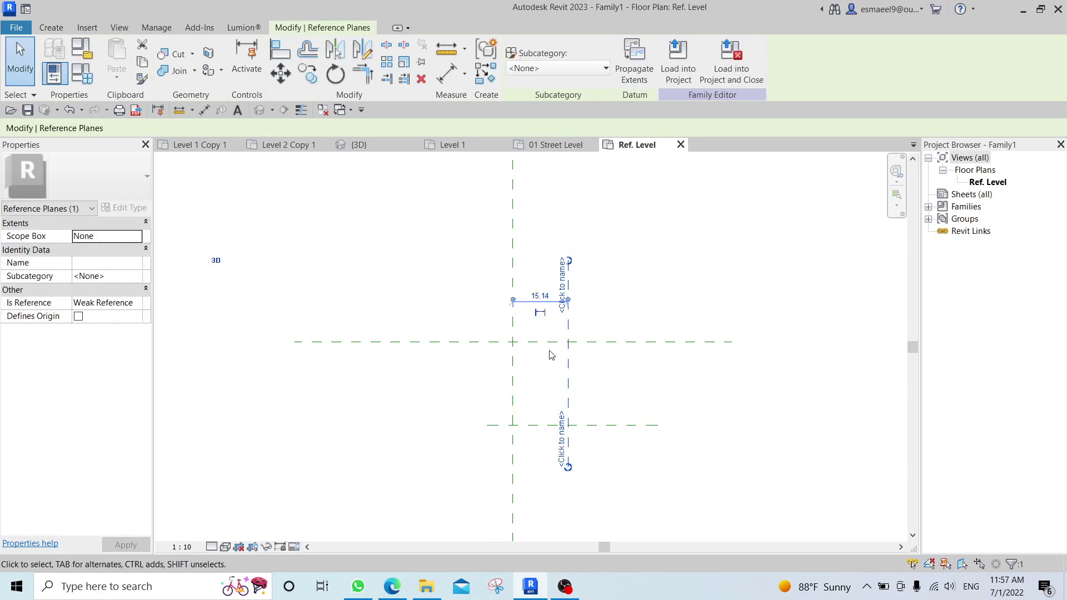
click(541, 288)
click(568, 305)
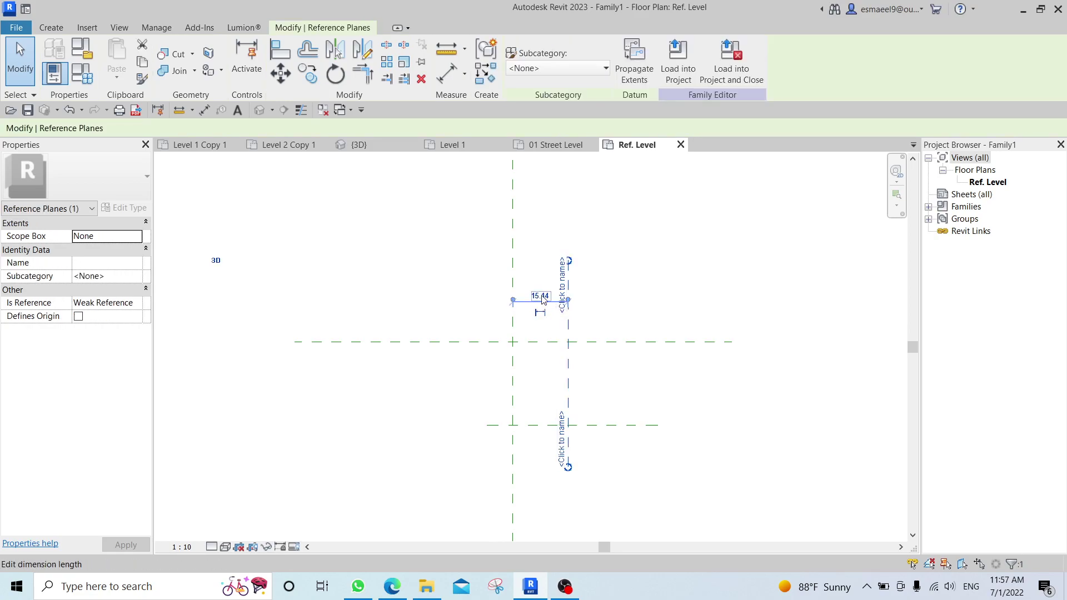
click(547, 425)
click(514, 379)
text(15)
key(Return)
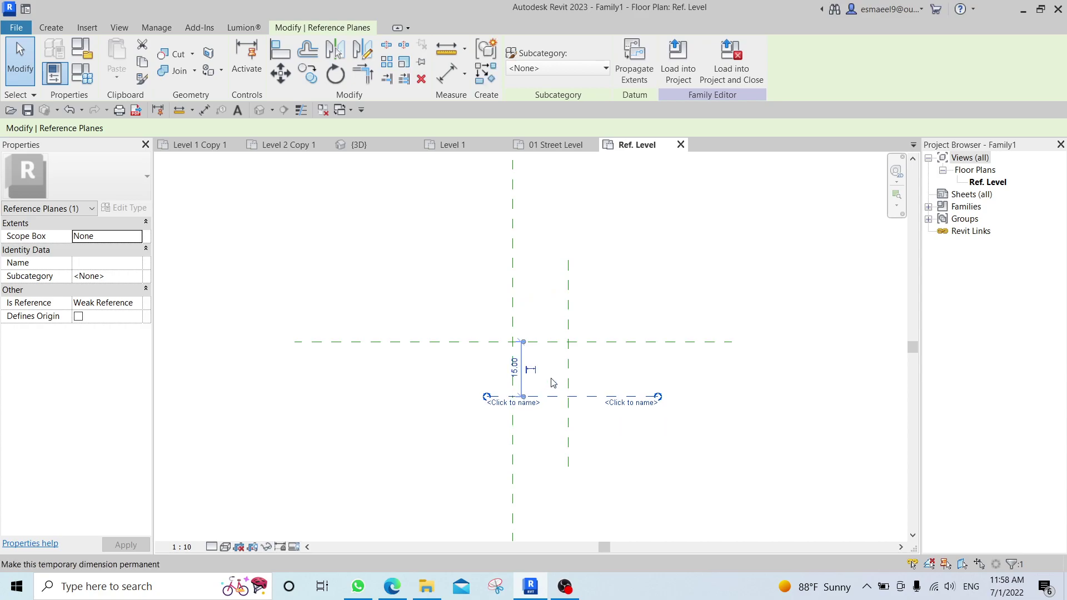
Set the new vertical reference plane's distance from the vertical center plane to 10 cm.
click(554, 372)
click(569, 353)
click(538, 295)
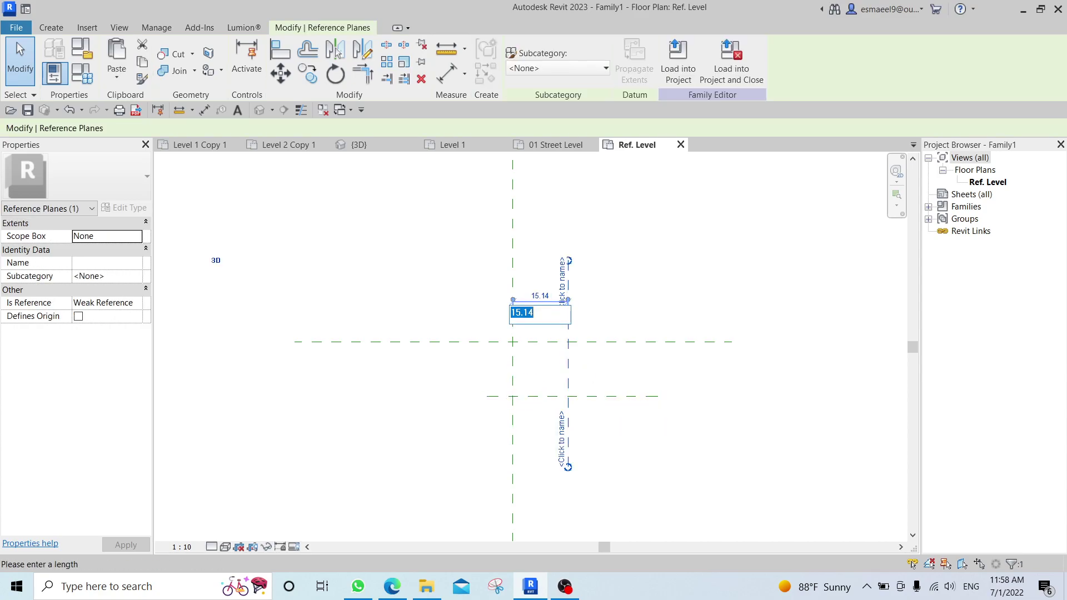
text(10)
key(Return)
scroll(560, 360, up, 3)
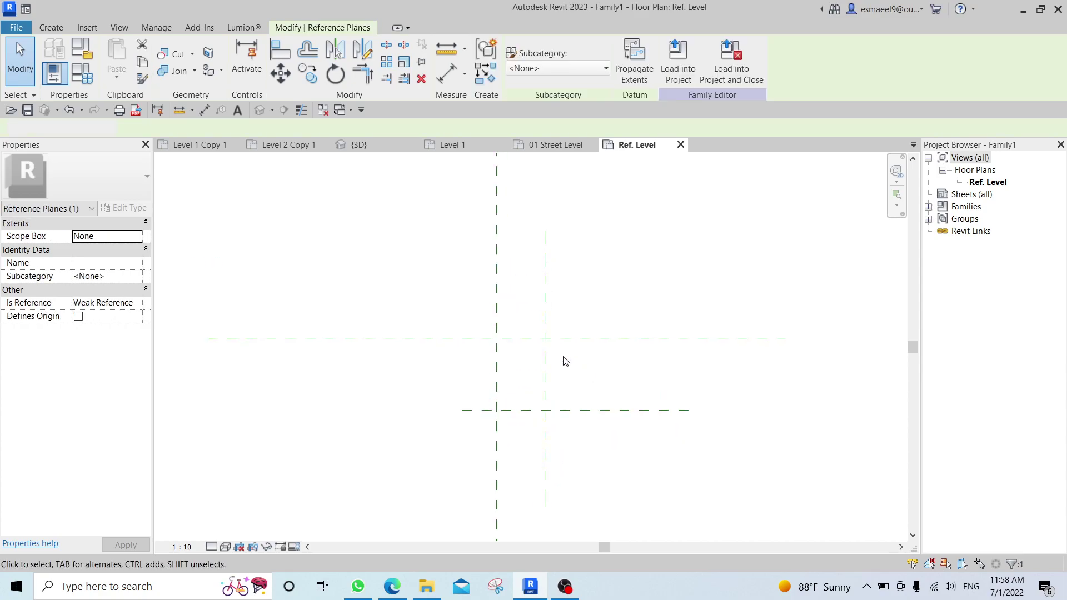
key(Escape)
middle_drag(565, 380, 611, 355)
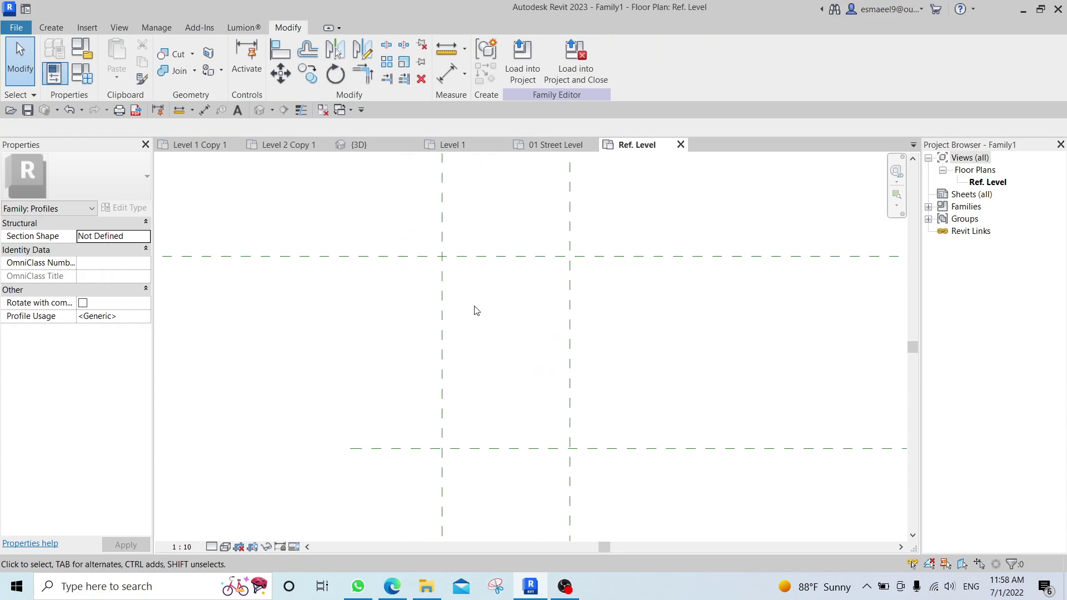
Draw connected profile lines from the center intersection 15 cm down to the lower reference plane, then 10 cm across to the offset vertical plane.
click(50, 29)
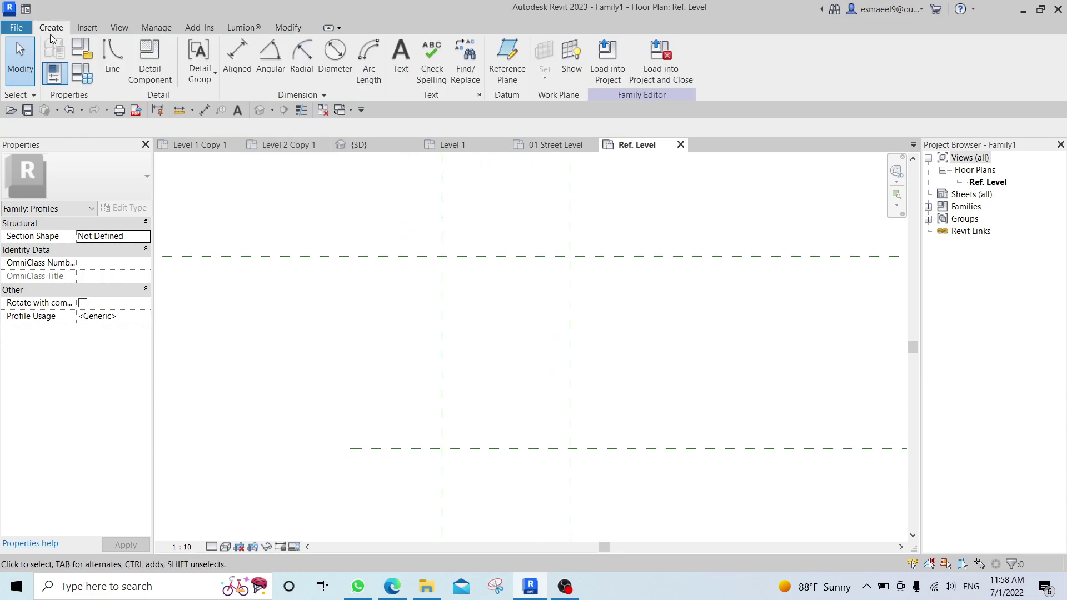
click(130, 69)
click(441, 256)
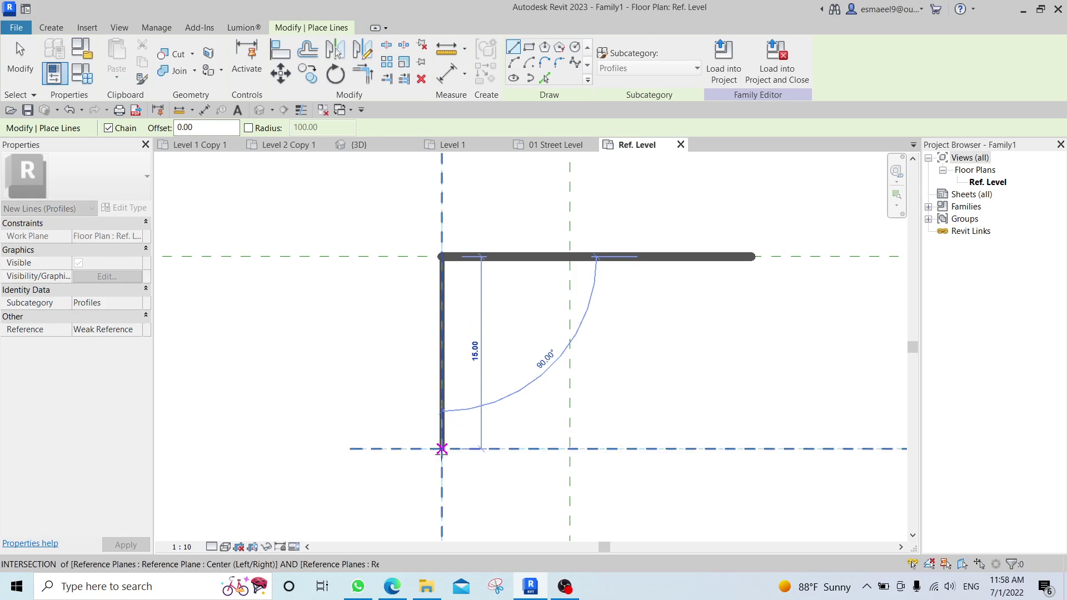
click(441, 449)
click(570, 449)
key(Escape)
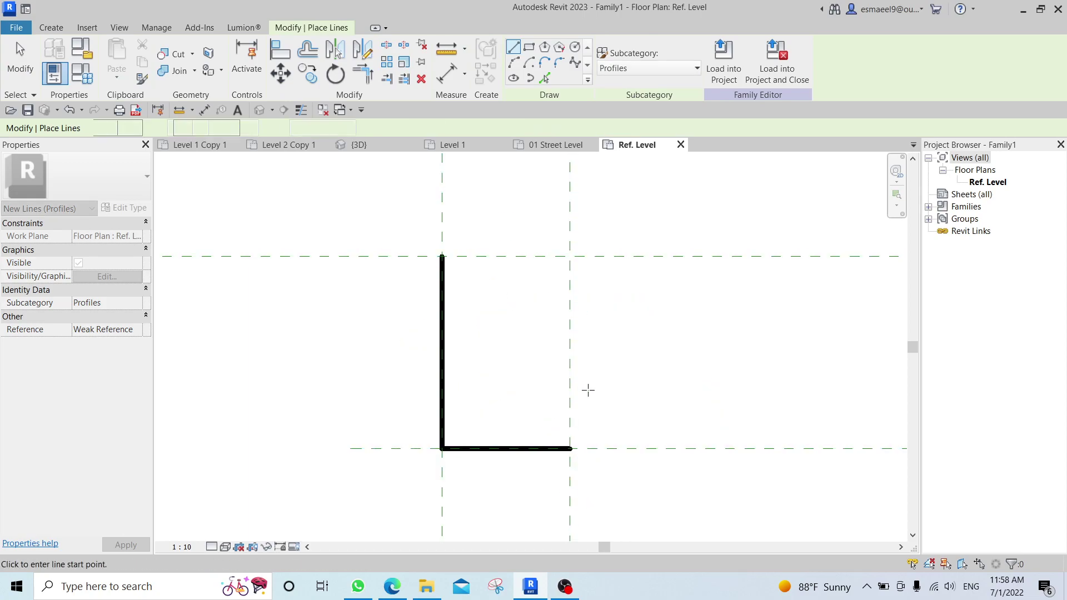
click(301, 110)
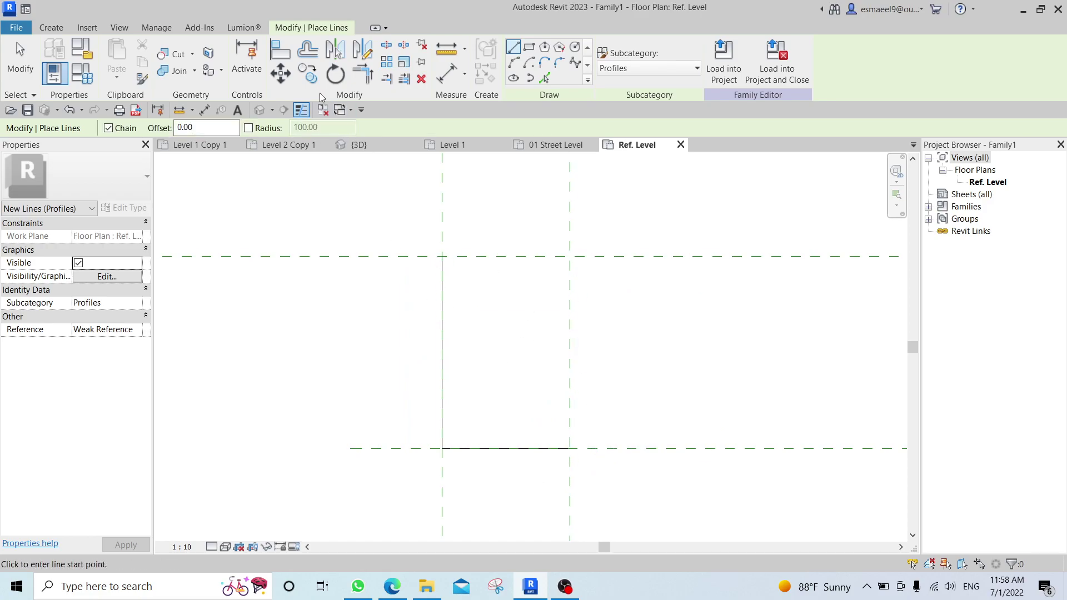
click(299, 113)
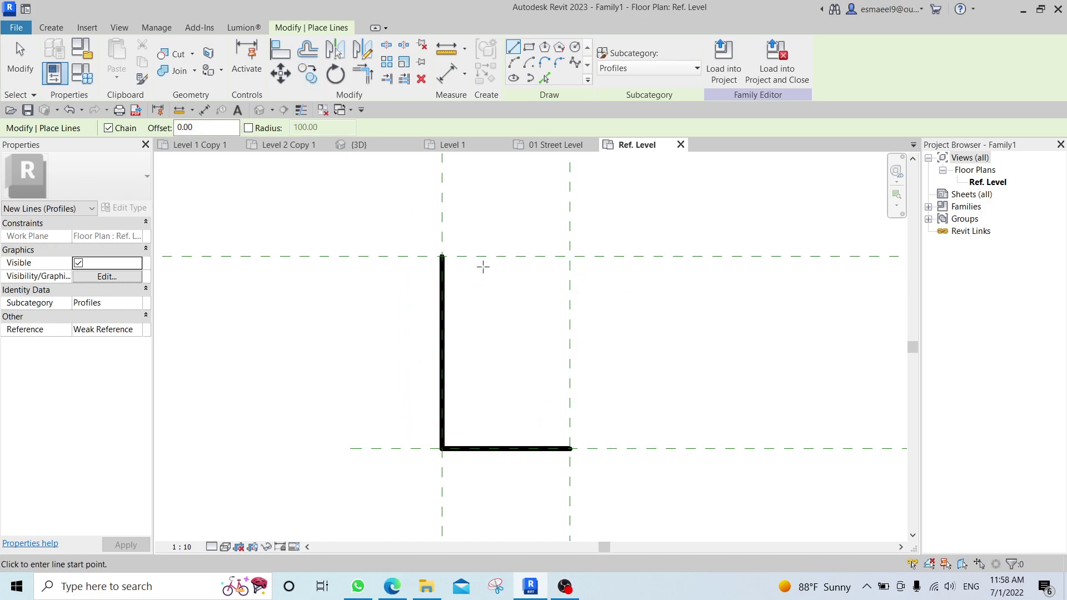
Close the profile with a vertical line two-thirds up the offset plane, a half-width top line, and a diagonal joining them.
click(571, 448)
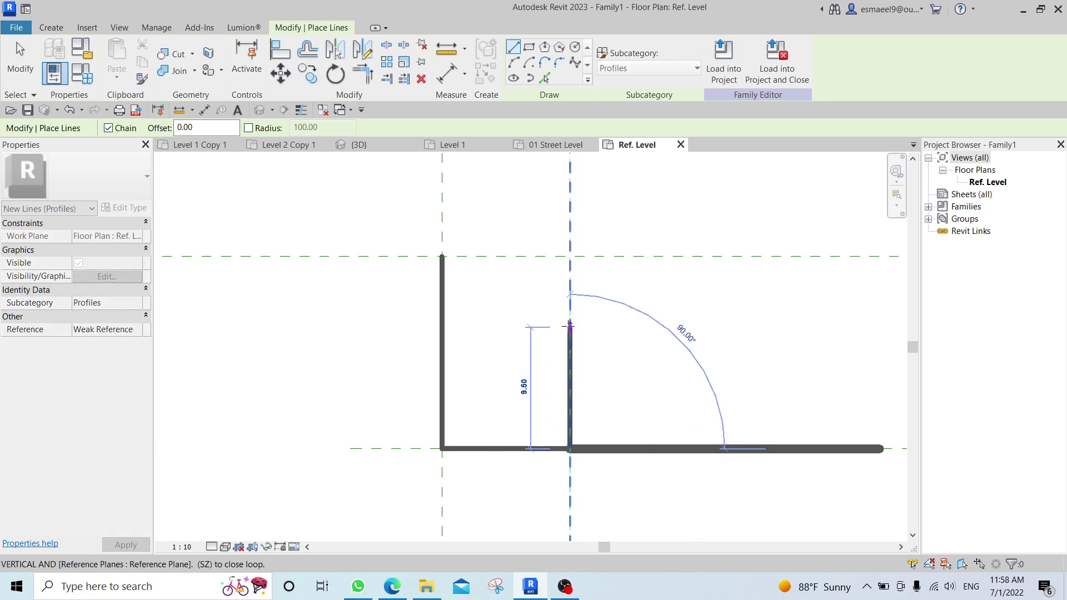
key(Return)
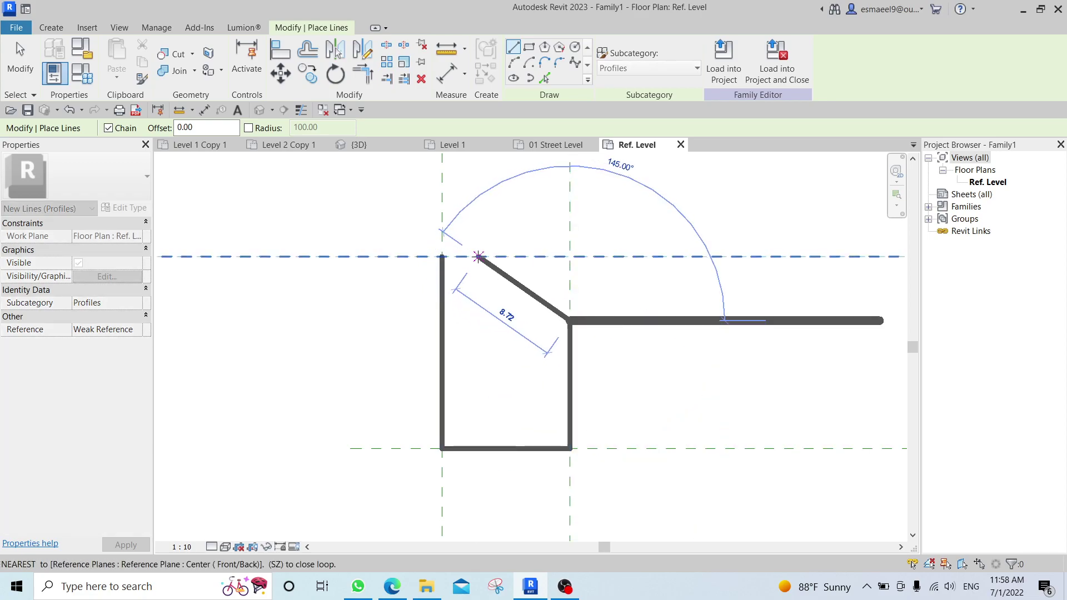
key(Escape)
click(442, 256)
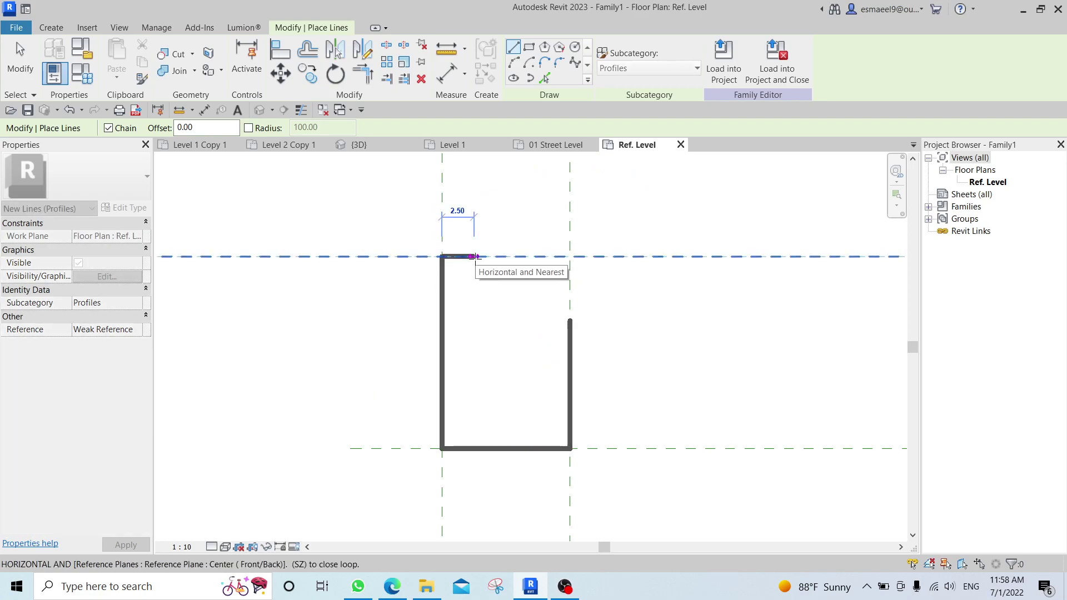
click(505, 256)
click(570, 320)
key(Escape)
key(Escape)
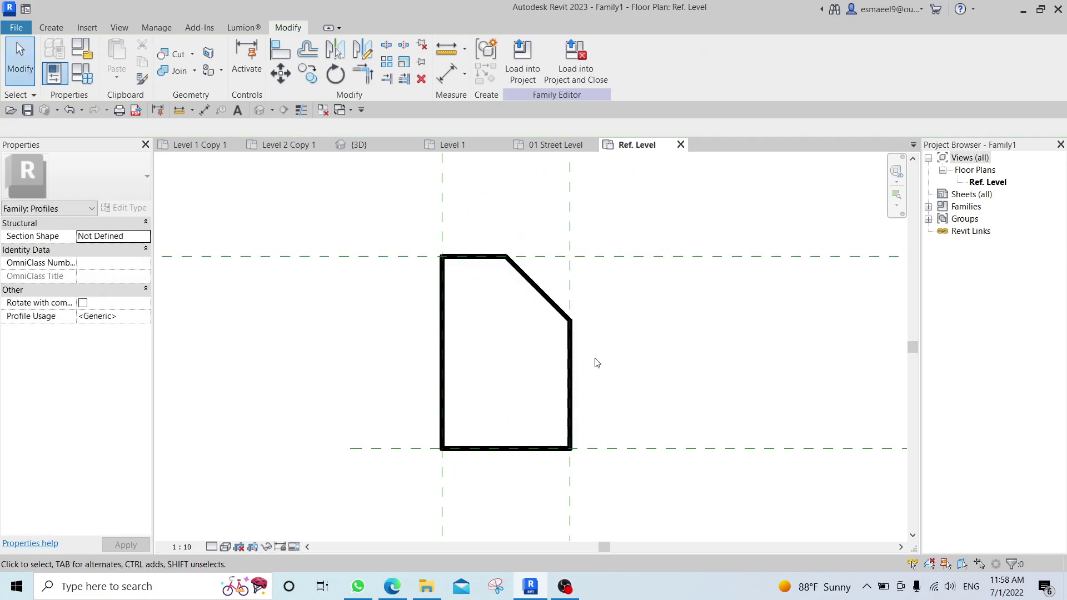
Lower the corner where the diagonal meets the vertical side line, making the profile's chamfer steeper.
click(572, 335)
drag(571, 321, 570, 340)
key(Escape)
click(568, 321)
key(Escape)
scroll(638, 321, down, 1)
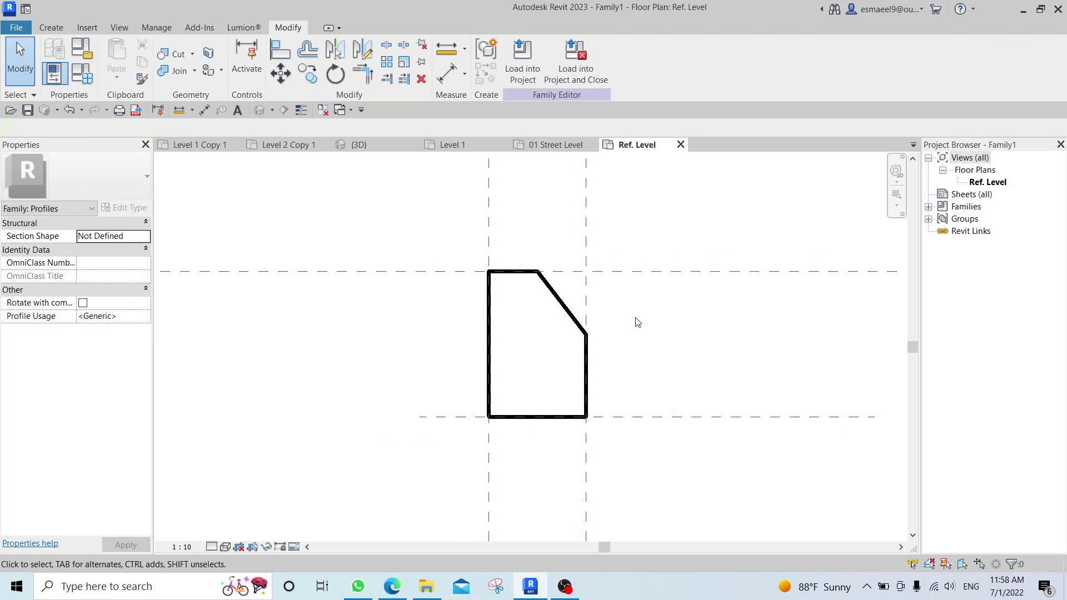
Load the profile family into the 27.06.rvt project, close the family, and return to the project's 3D view.
middle_drag(636, 318, 571, 305)
scroll(571, 305, down, 2)
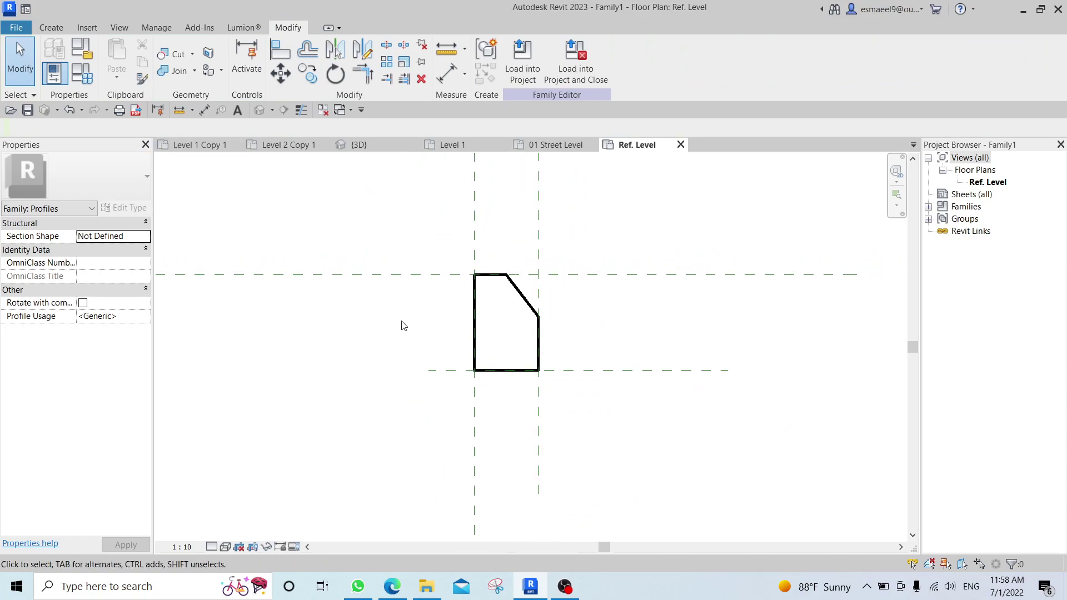
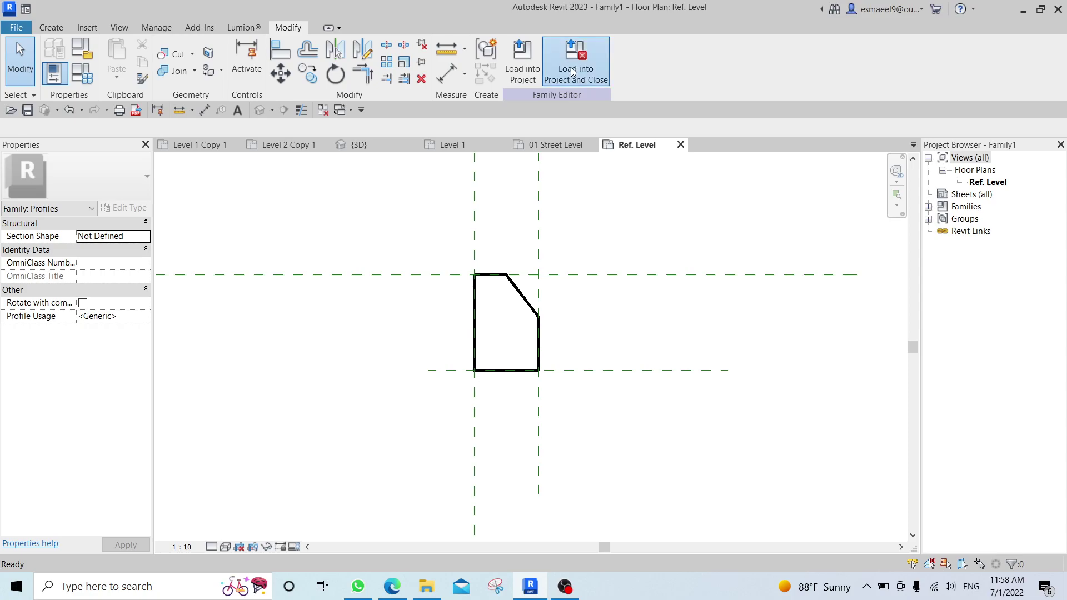
click(565, 296)
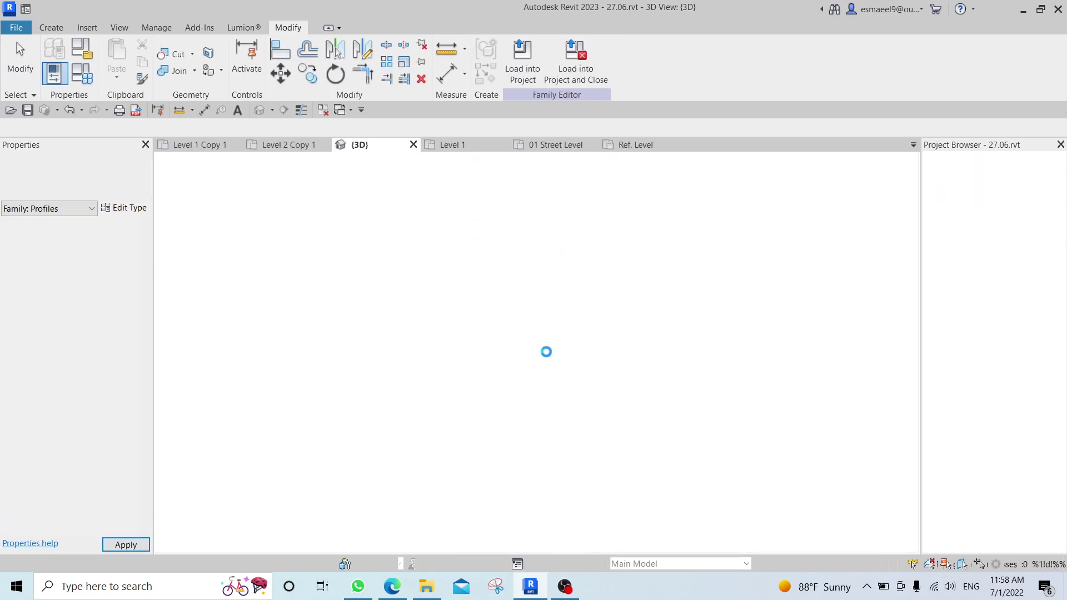
middle_drag(532, 380, 534, 306)
click(359, 145)
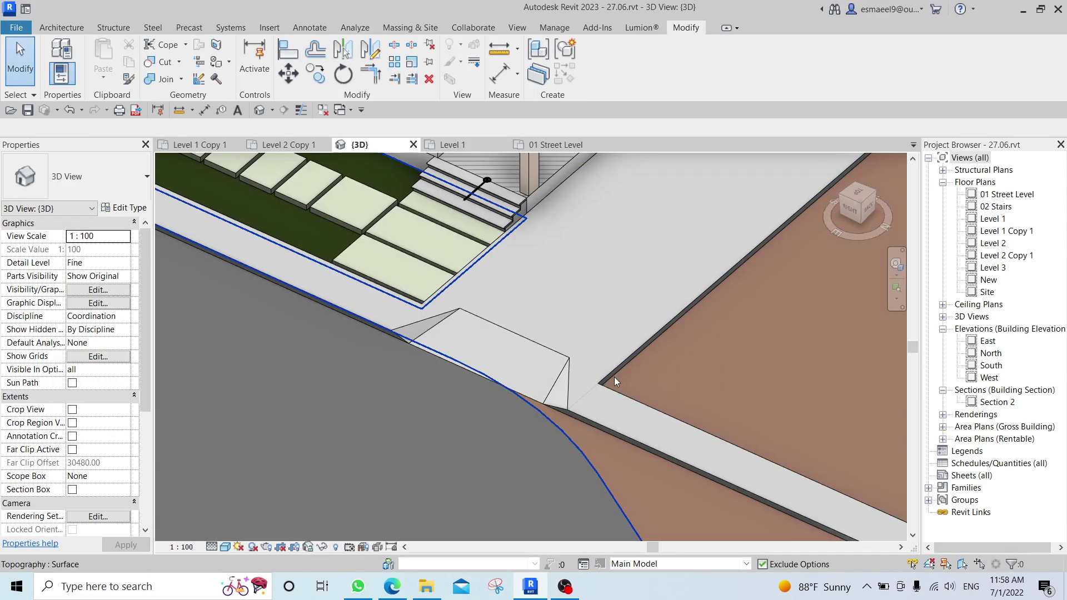
middle_drag(382, 340, 433, 360)
Start a floor slab edge and duplicate its type under the name curb.
click(62, 28)
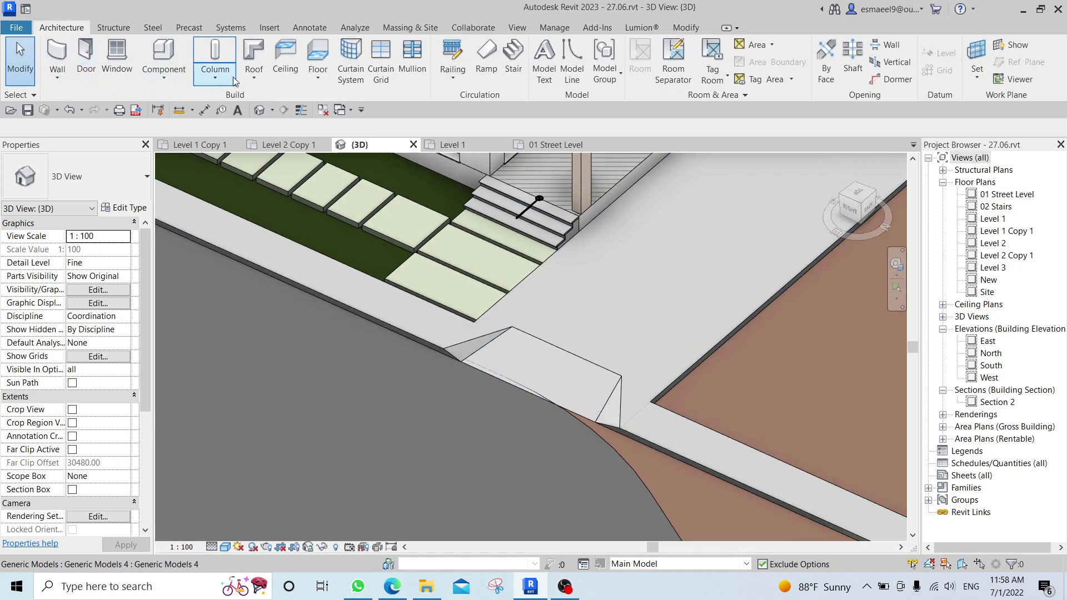
click(326, 81)
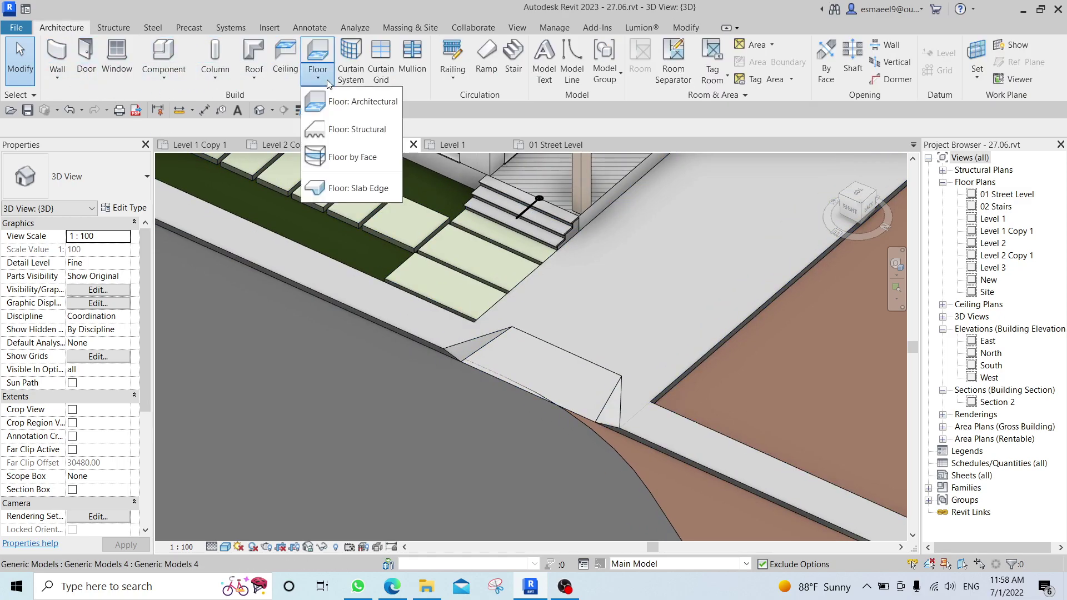
click(349, 189)
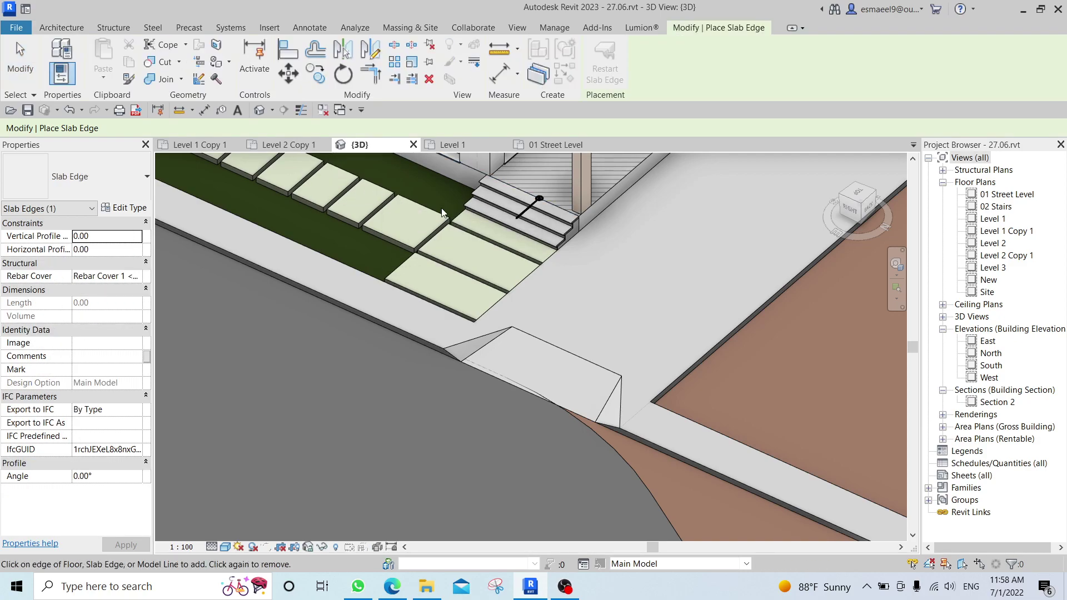
click(123, 209)
click(553, 107)
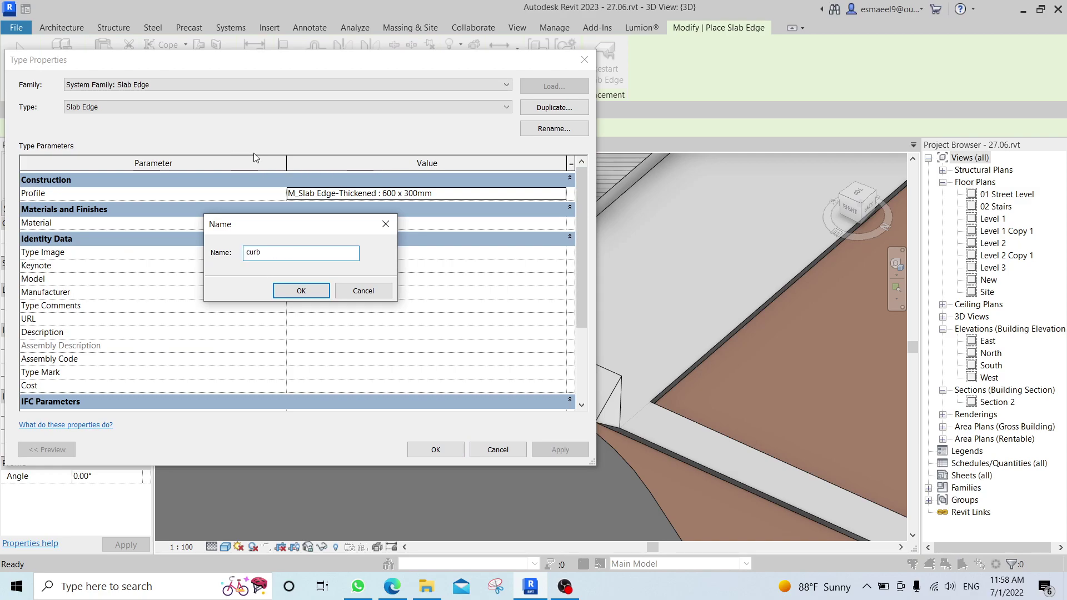
click(314, 290)
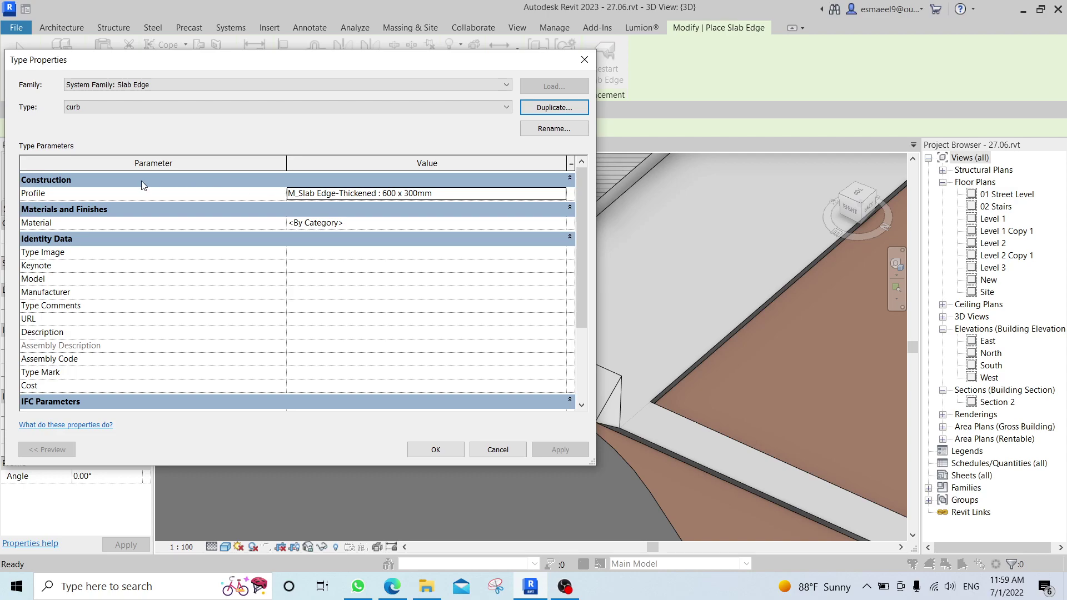
Assign the Family1 : Family1 profile to the curb slab edge type.
click(560, 193)
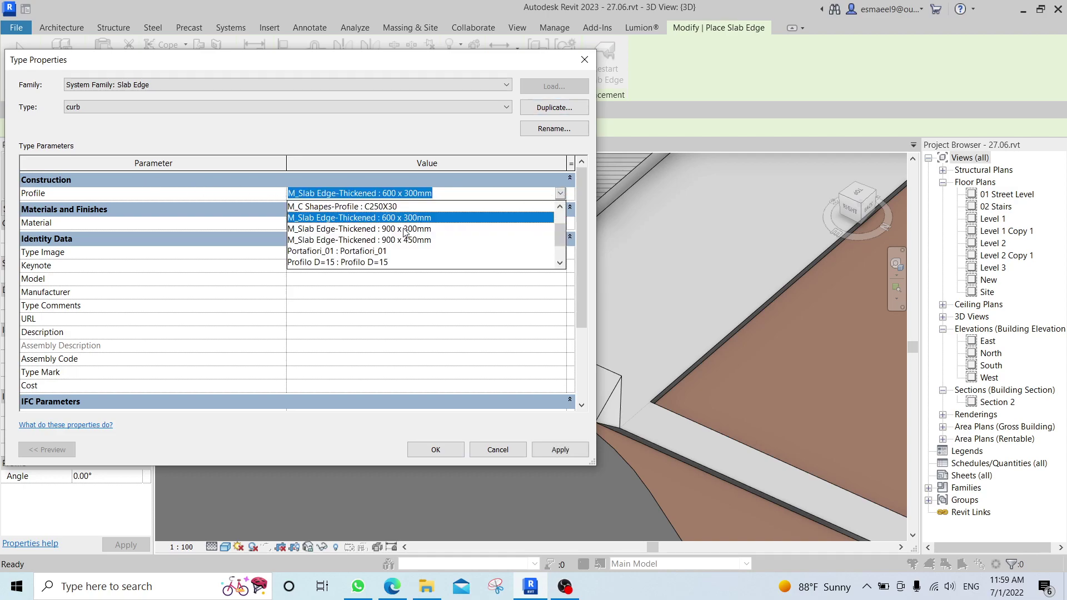
scroll(372, 253, down, 1)
scroll(373, 253, up, 2)
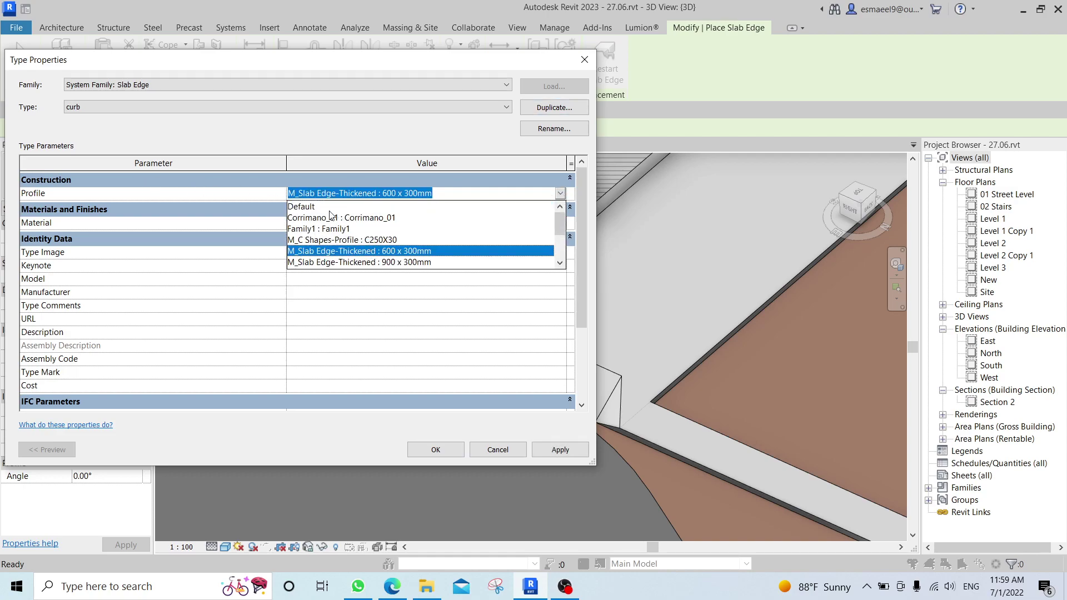
click(328, 228)
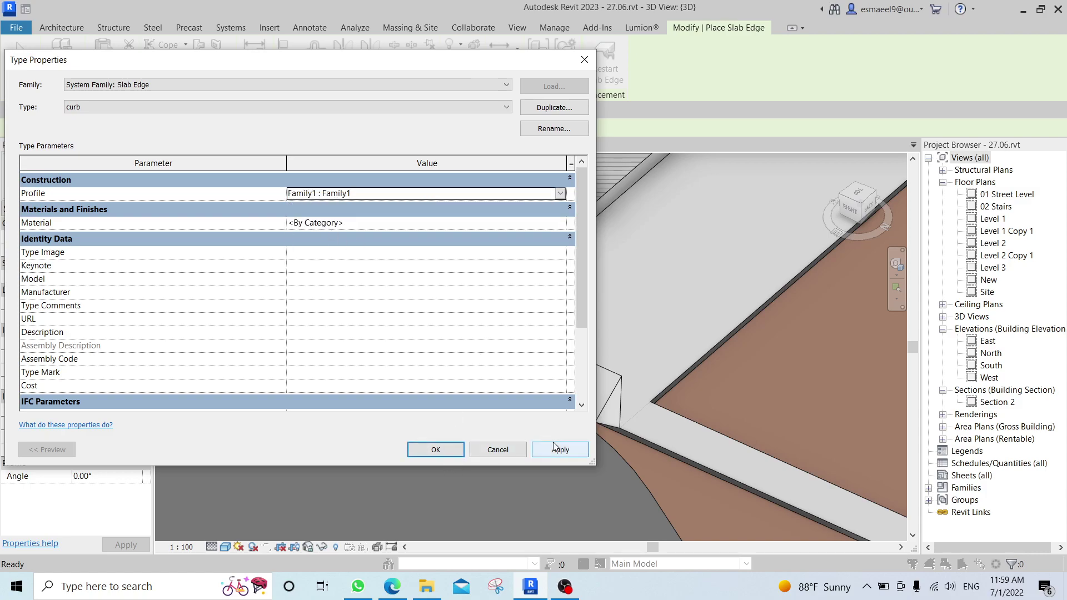
click(437, 449)
Place the curb slab edge along the street-side edge of the strip floor beside the garden pavers.
scroll(414, 332, up, 4)
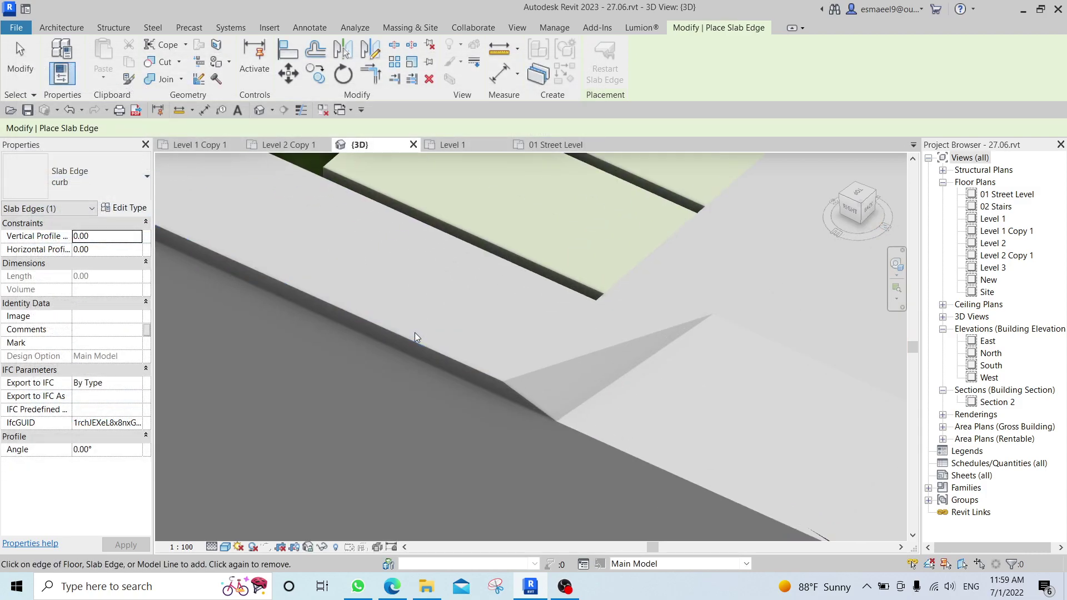
middle_drag(512, 261, 635, 212)
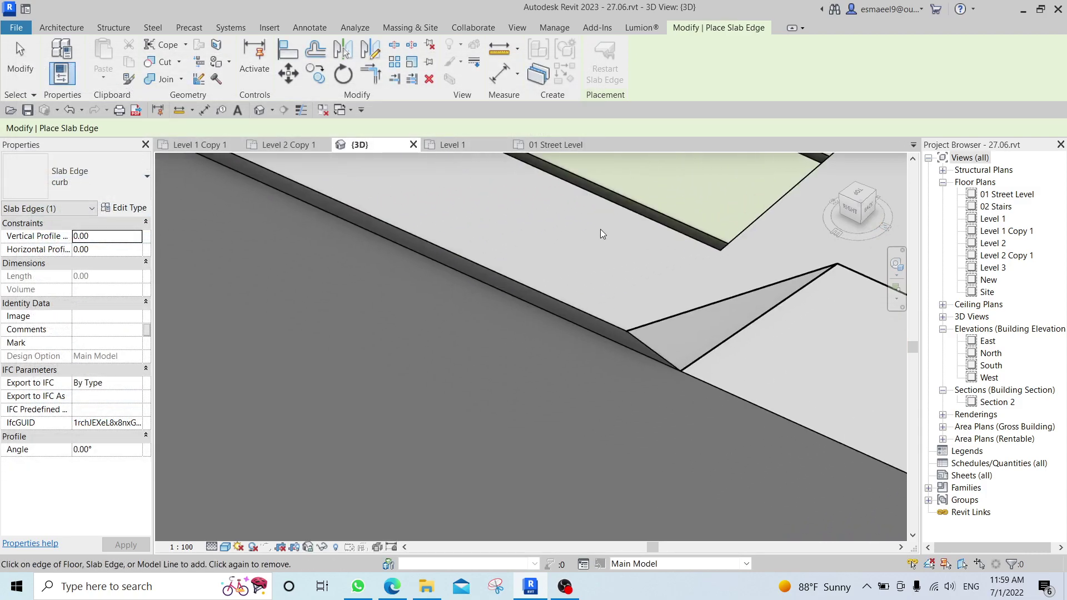
click(578, 312)
scroll(649, 340, up, 2)
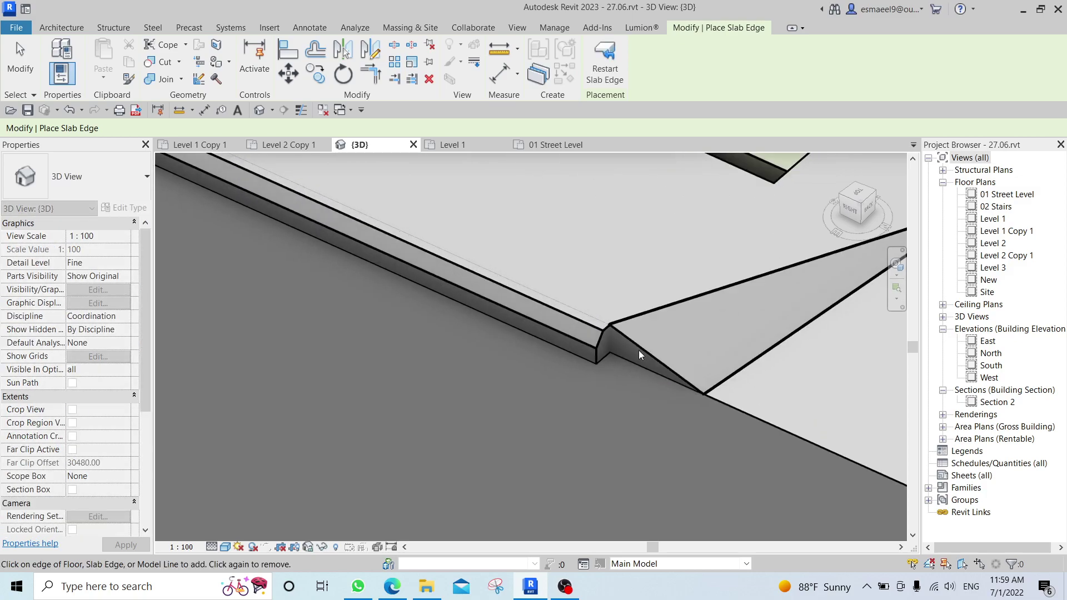
Place the curb slab edge along the street-side edge of the strip floor beyond the entrance ramp.
scroll(639, 349, up, 2)
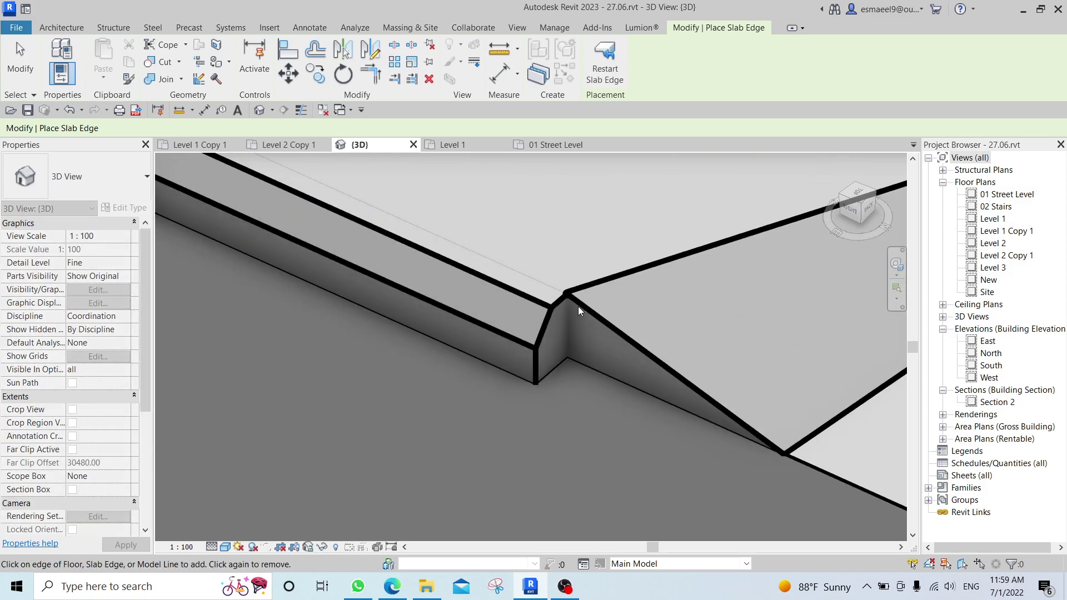
scroll(657, 367, down, 2)
scroll(660, 385, down, 2)
middle_drag(872, 472, 444, 289)
middle_drag(828, 443, 510, 325)
click(541, 345)
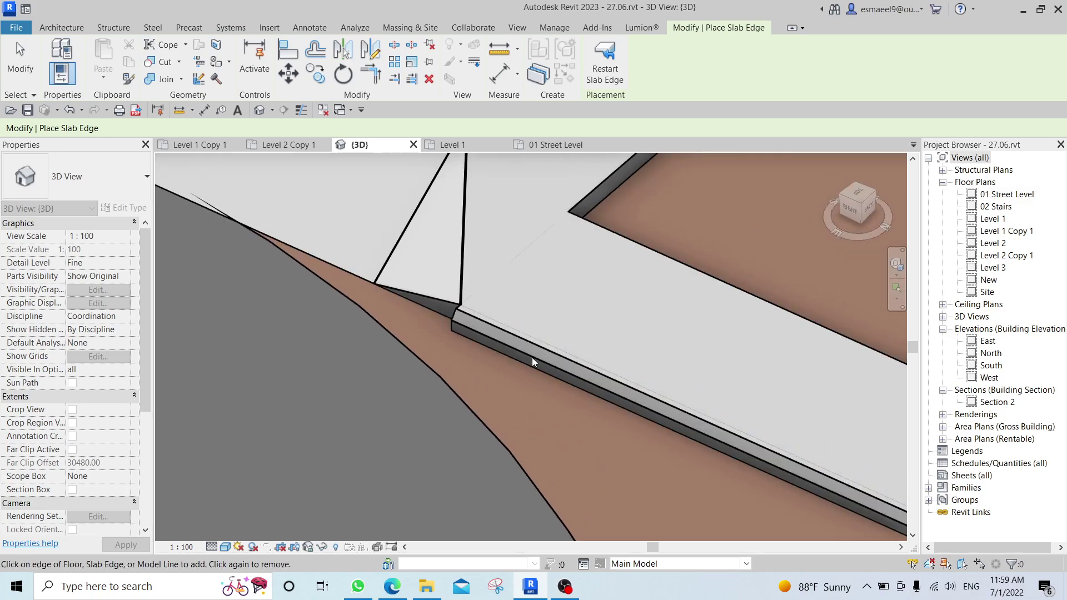
Try to add the curb slab edge along the entrance ramp's lower street-side edge, and cancel the curb placement.
shift+middle_drag(318, 300, 717, 481)
shift+middle_drag(609, 286, 606, 130)
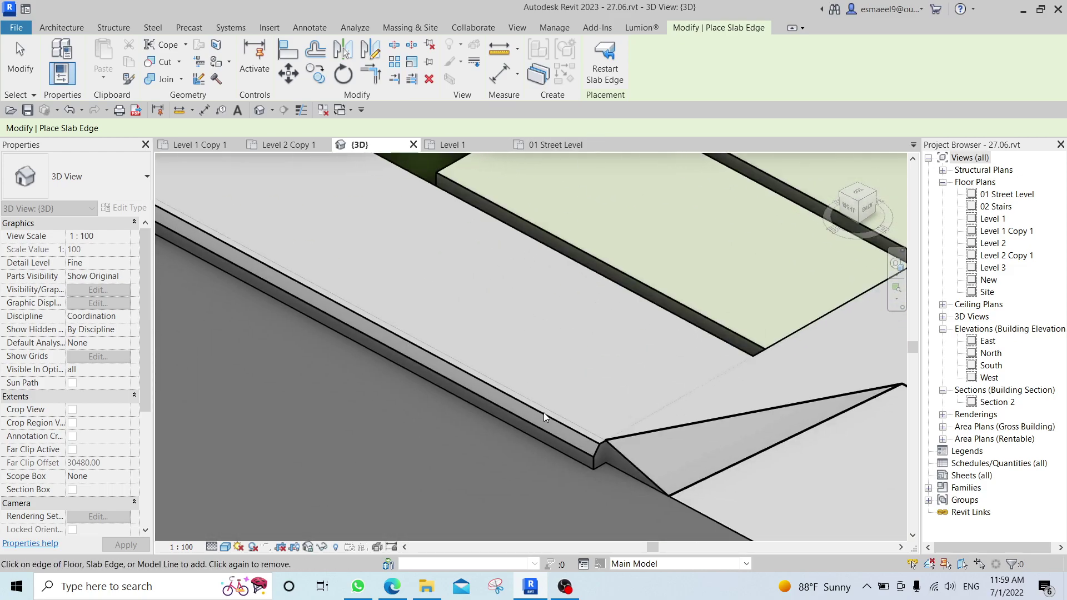
scroll(621, 452, up, 5)
middle_drag(622, 461, 513, 258)
scroll(514, 256, up, 2)
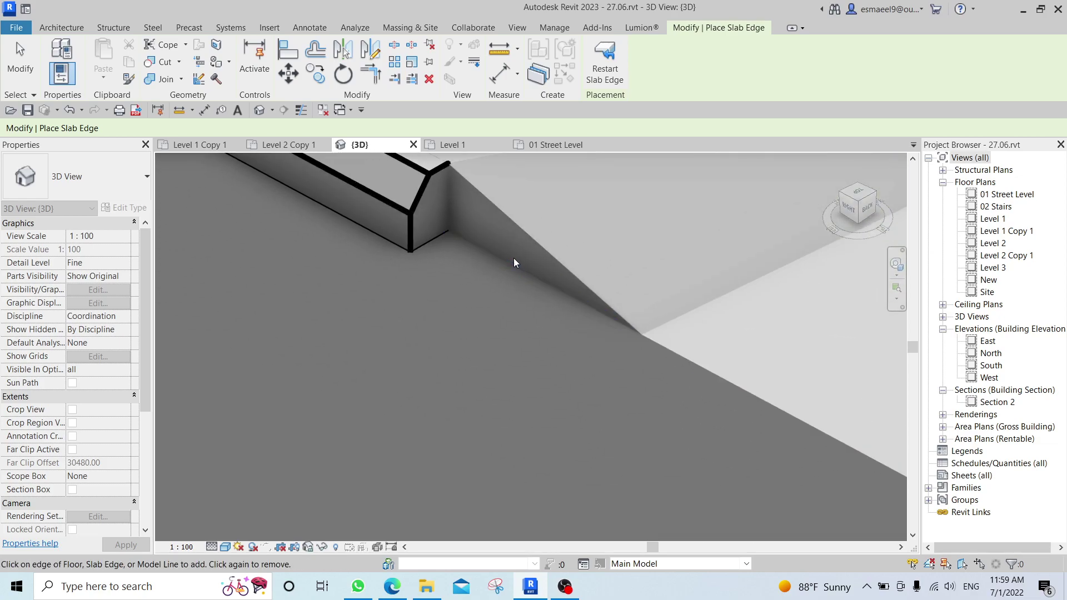
middle_drag(489, 199, 502, 293)
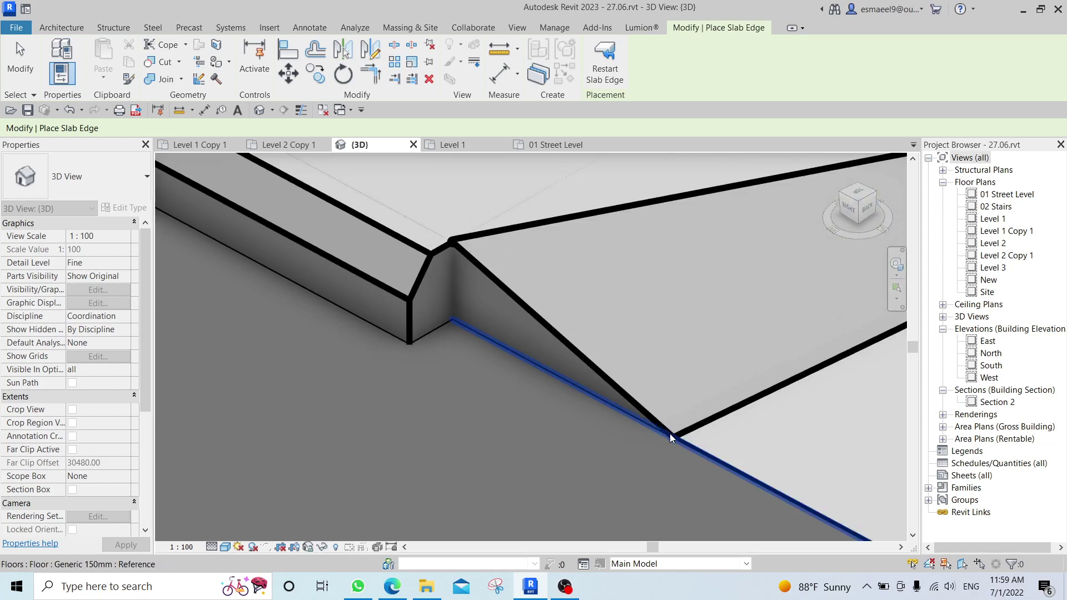
click(655, 431)
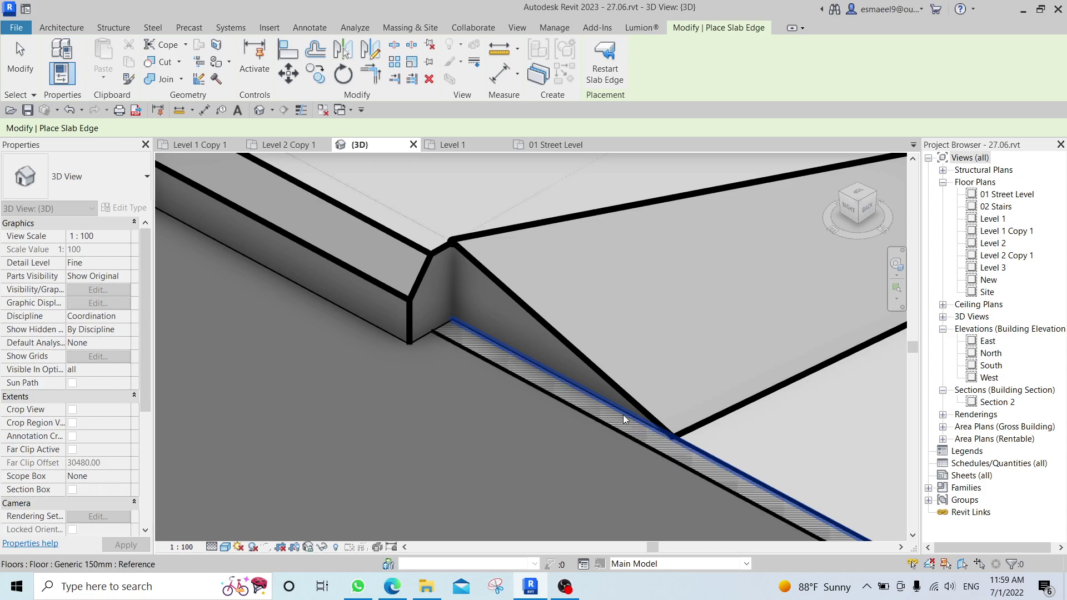
mouse_move(562, 361)
middle_down()
mouse_move(534, 341)
mouse_move(502, 365)
middle_up()
key(Escape)
scroll(501, 367, down, 5)
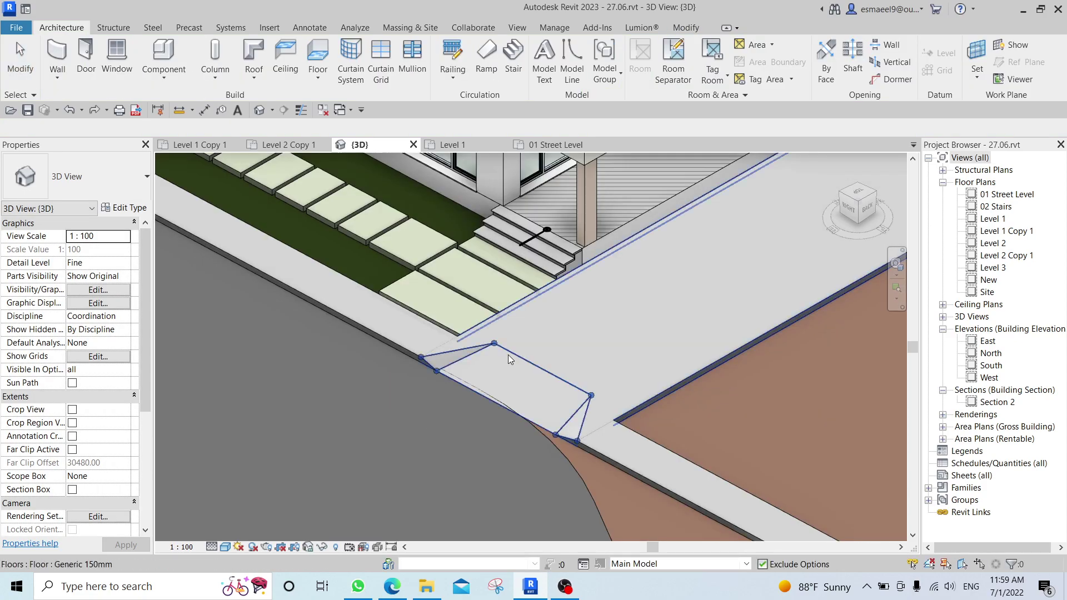
Start placing a slab edge and duplicate its type as curb.
scroll(409, 336, up, 2)
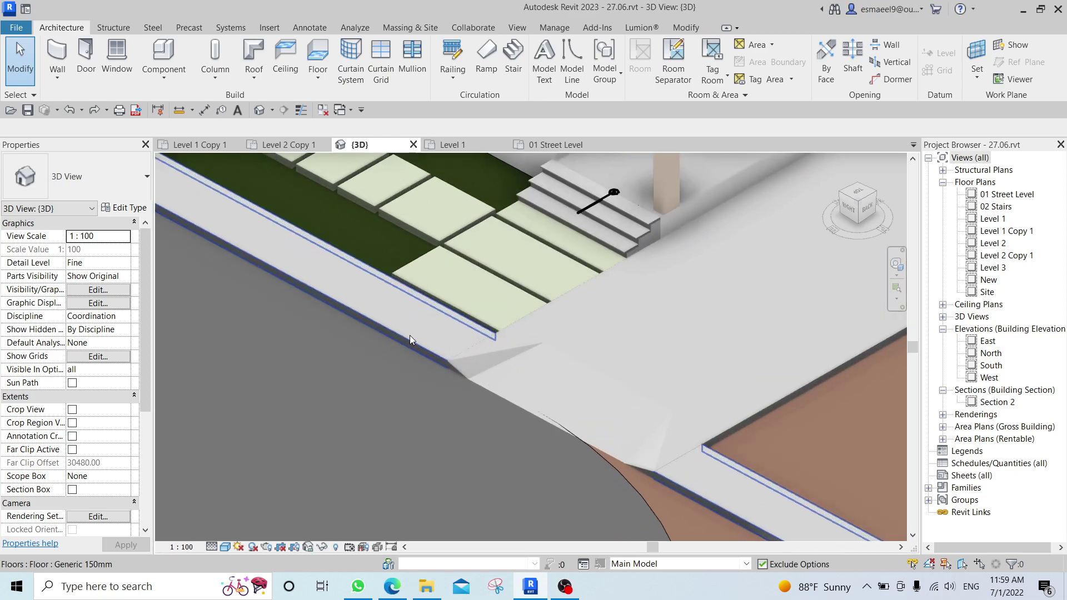
click(329, 82)
click(345, 181)
scroll(298, 307, up, 2)
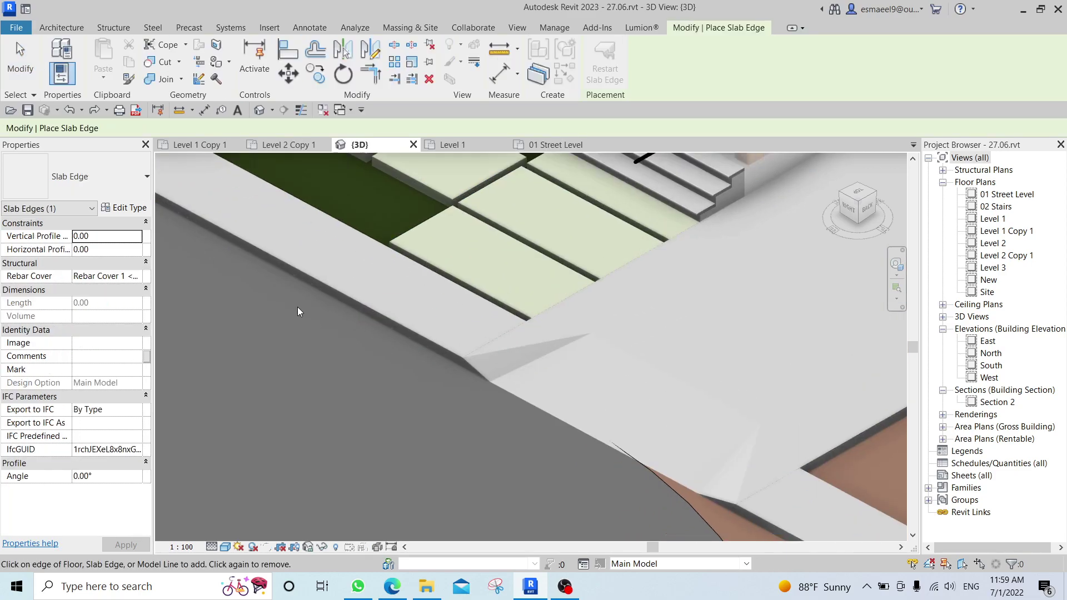
click(109, 193)
click(111, 194)
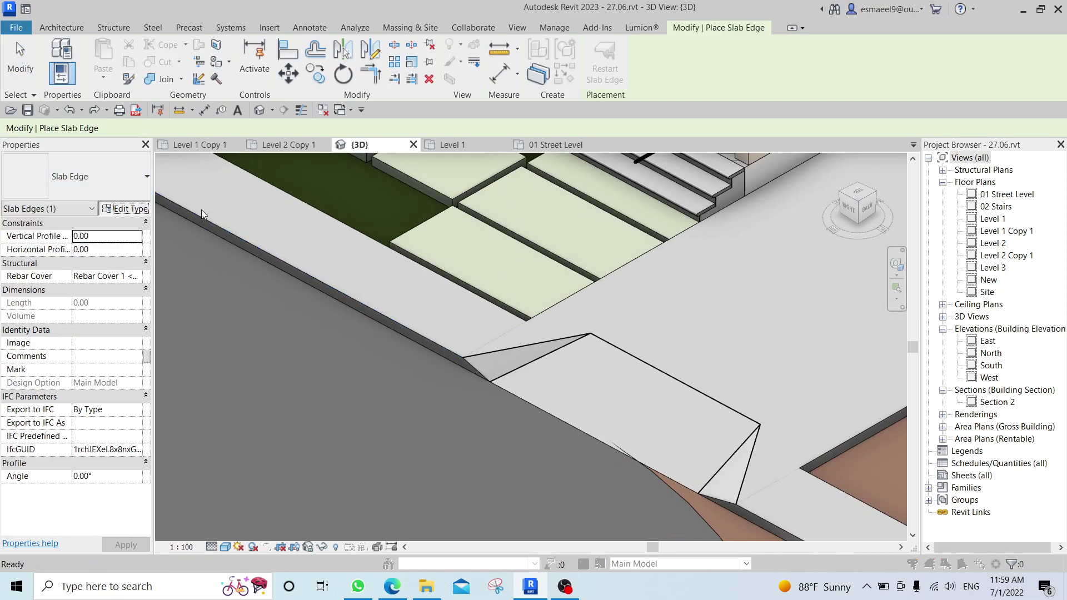
click(127, 208)
click(481, 107)
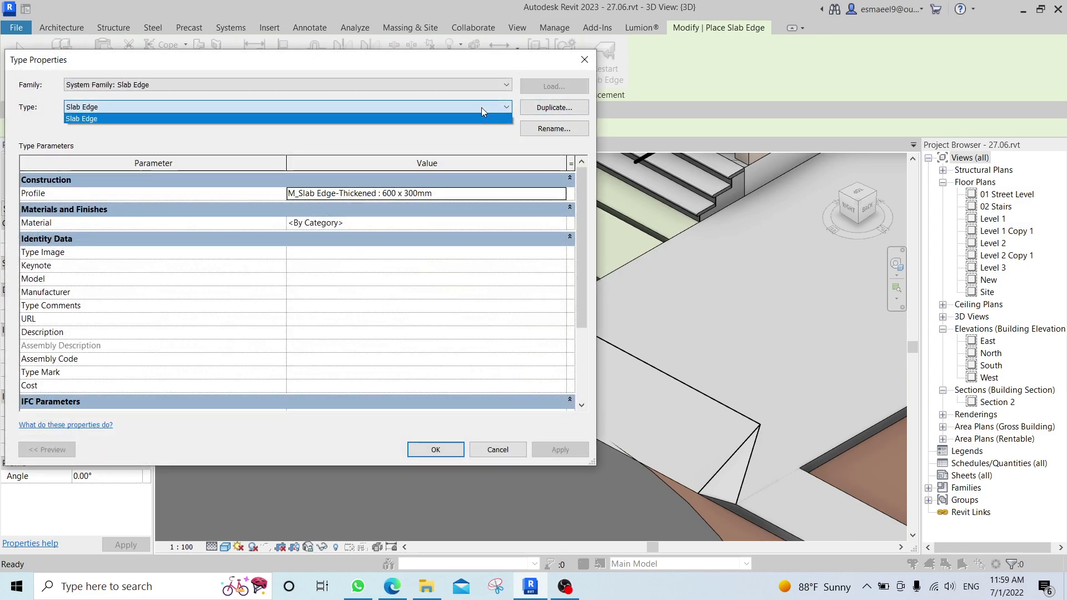
click(496, 116)
click(554, 107)
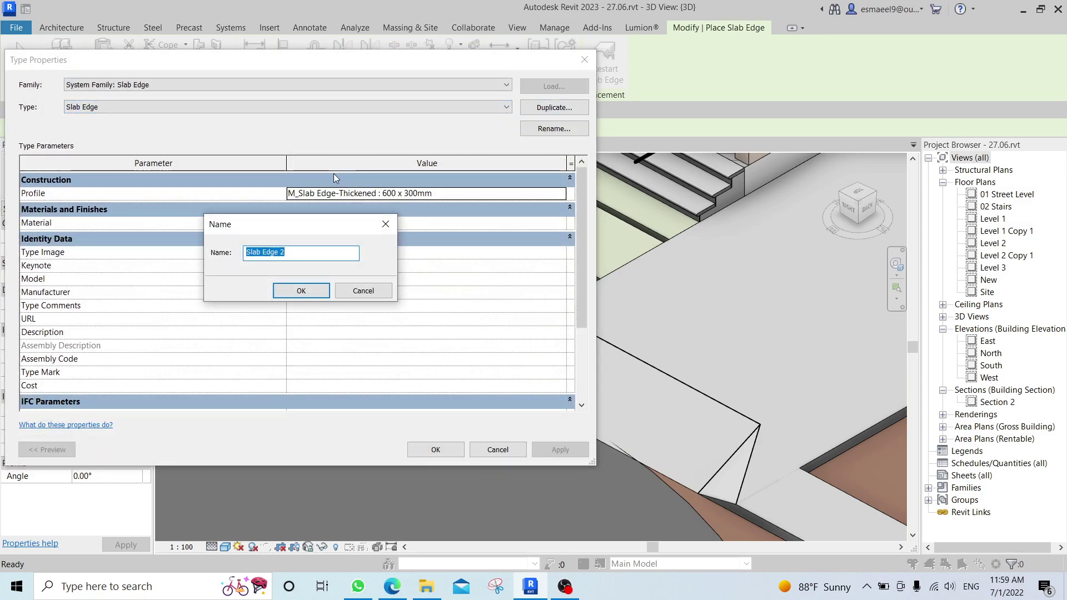
text(curb)
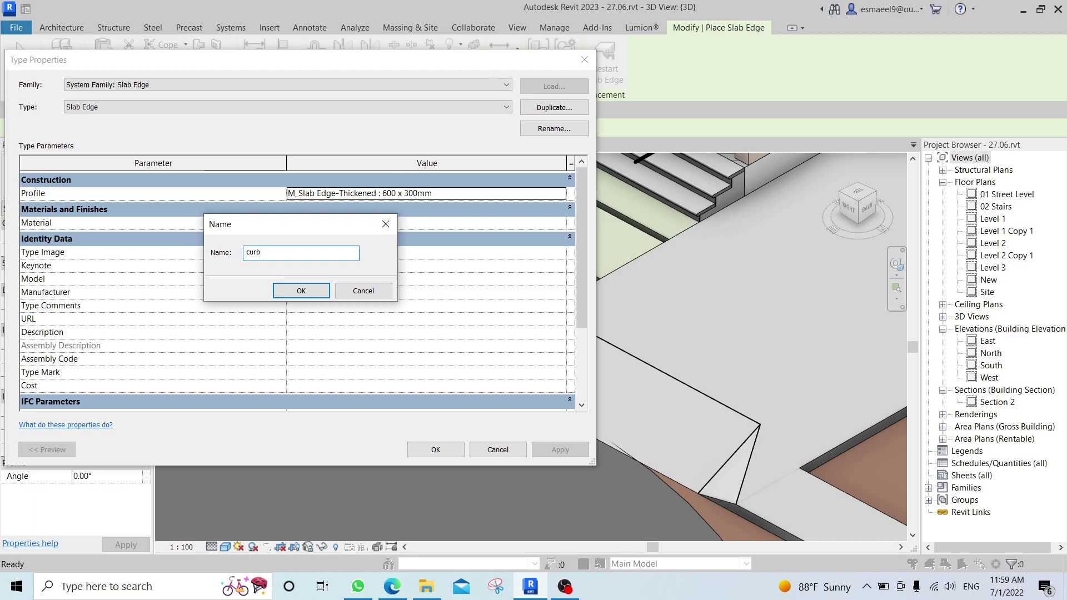
key(Return)
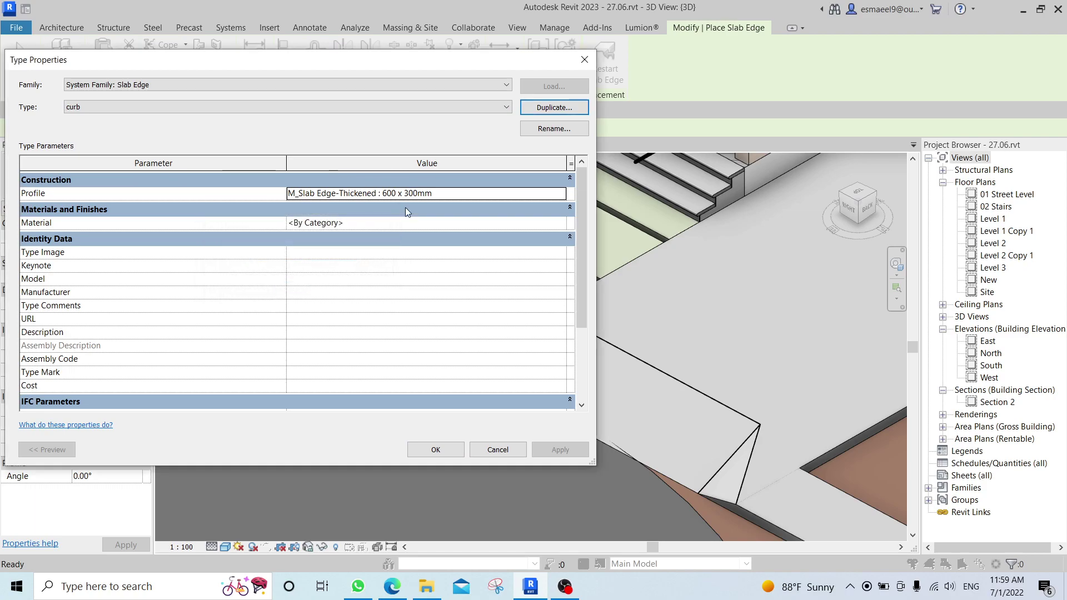
Set the curb slab edge type's profile to Family1 : Family1.
click(560, 191)
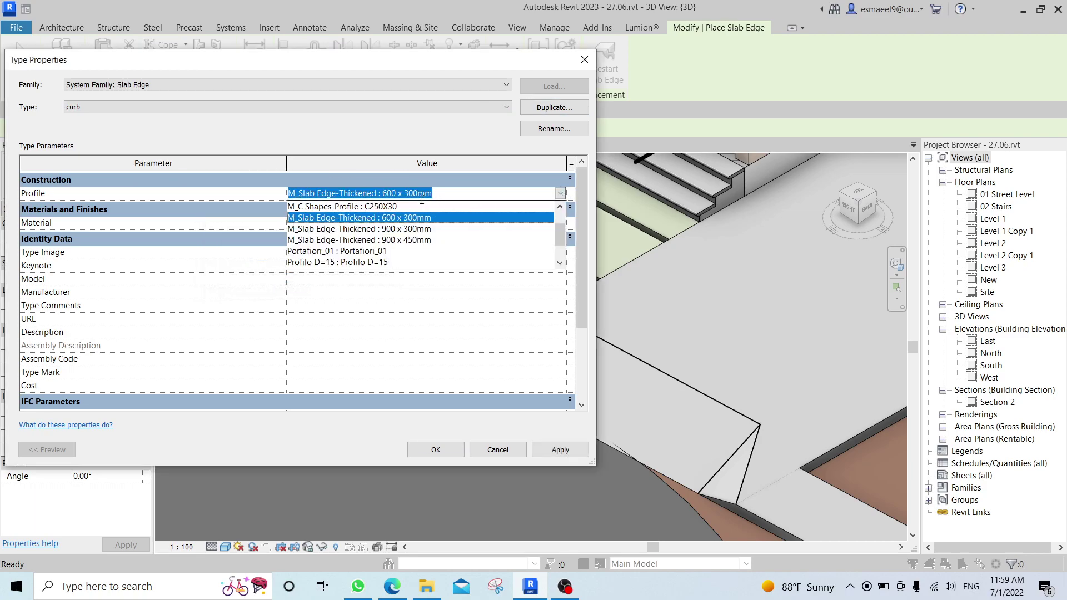
scroll(387, 216, up, 1)
click(332, 229)
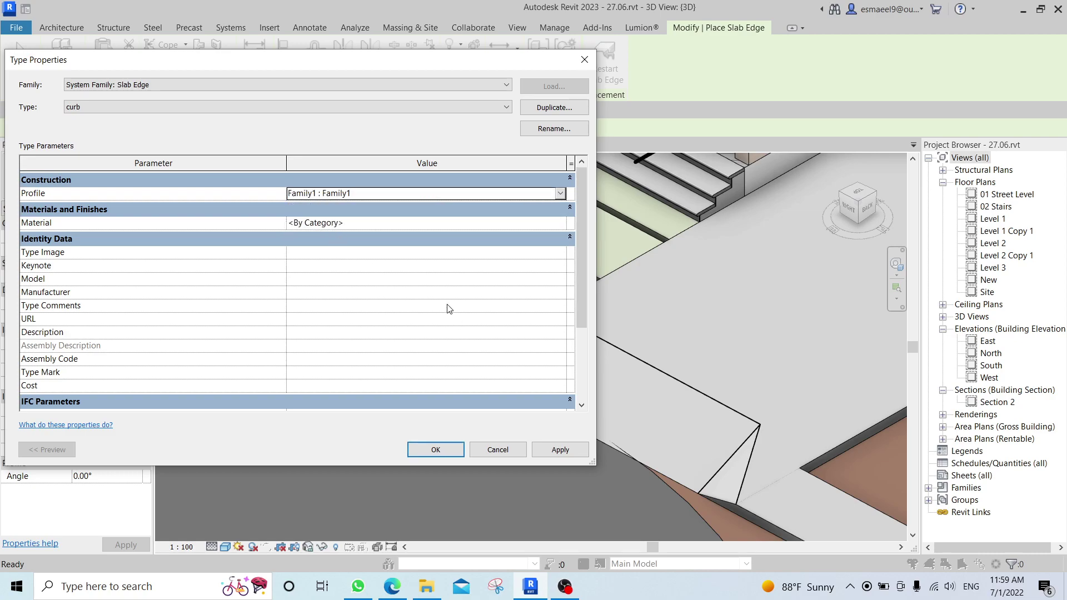
Create a new material named curb for the curb slab edge type.
click(552, 222)
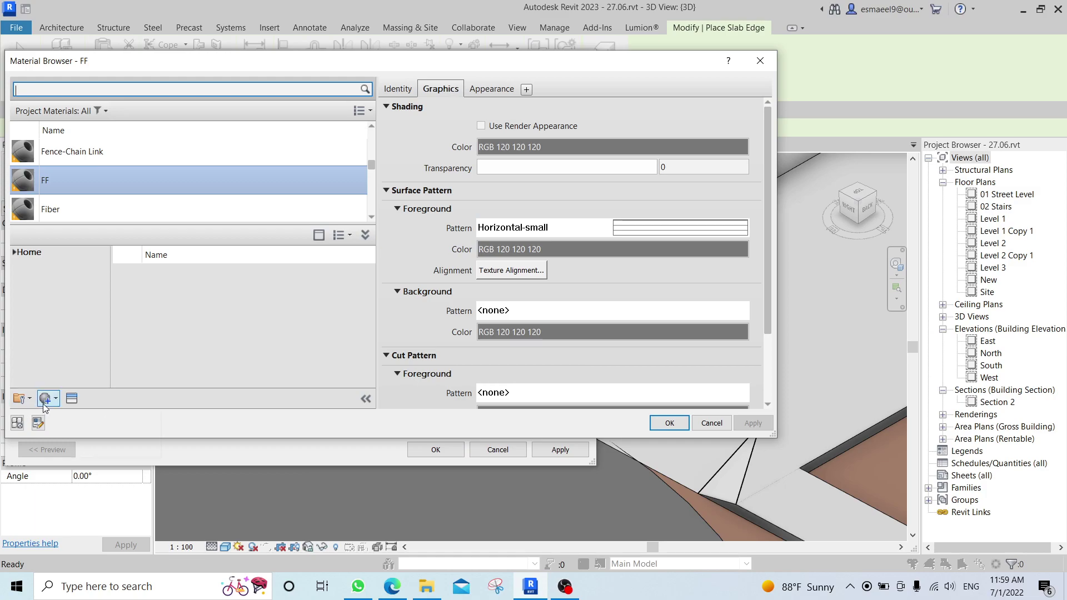
click(44, 403)
click(88, 417)
right_click(112, 175)
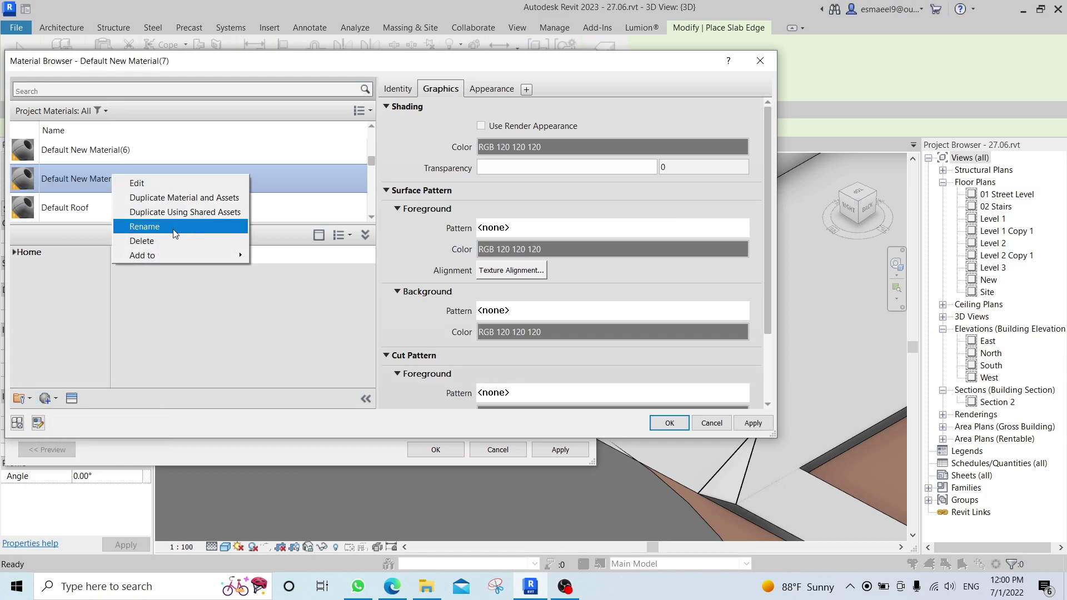
click(175, 227)
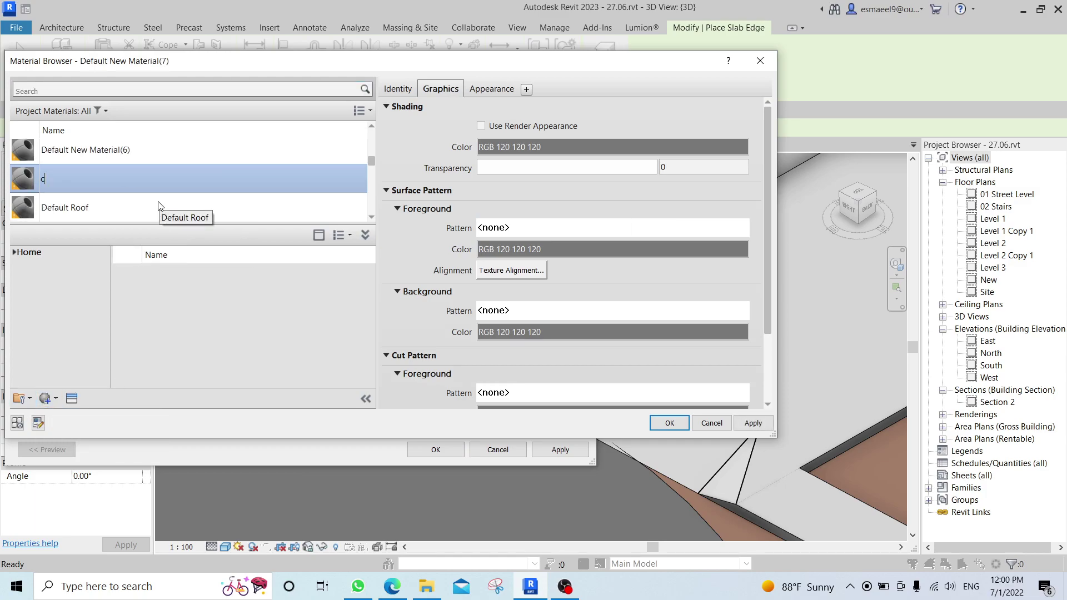
Set the curb material's shading color to RGB 197 197 197 and apply the material to the slab edge type.
click(510, 147)
click(528, 173)
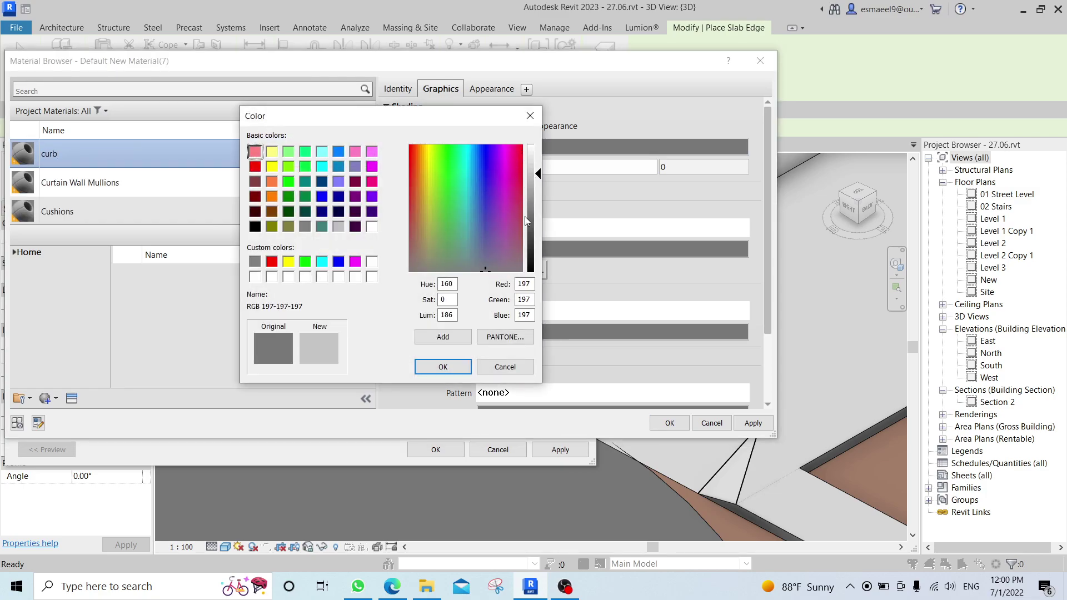
click(444, 366)
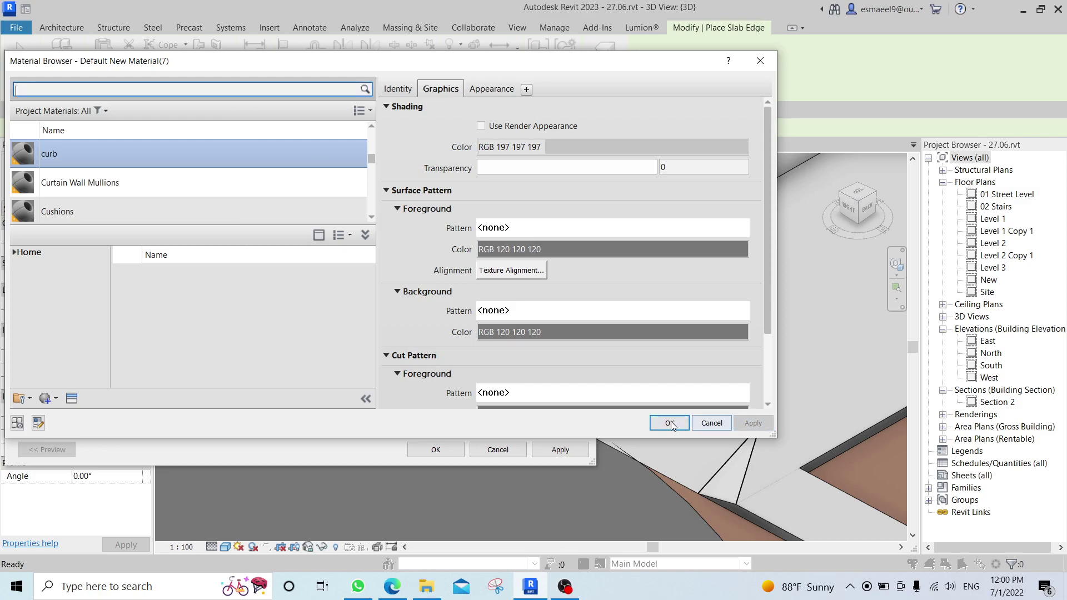
click(670, 424)
click(443, 454)
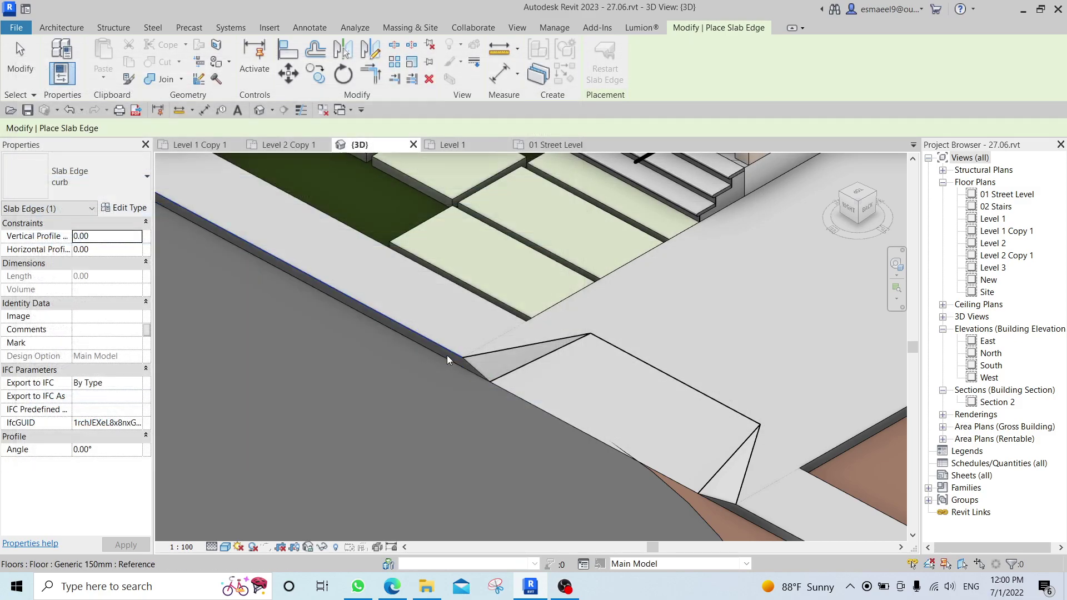
Place the curb slab edge along the street-side strip floor edges on both sides of the ramp, and display the 3D view in Hidden Line style.
scroll(612, 433, up, 3)
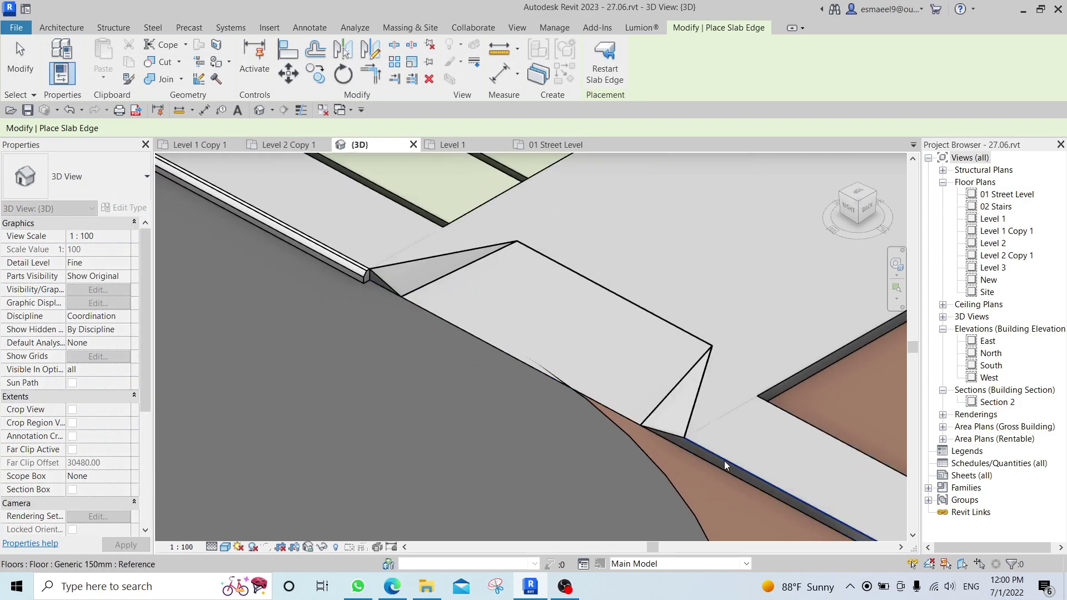
click(724, 461)
scroll(588, 396, down, 3)
shift+middle_drag(355, 325, 455, 325)
key(h)
key(l)
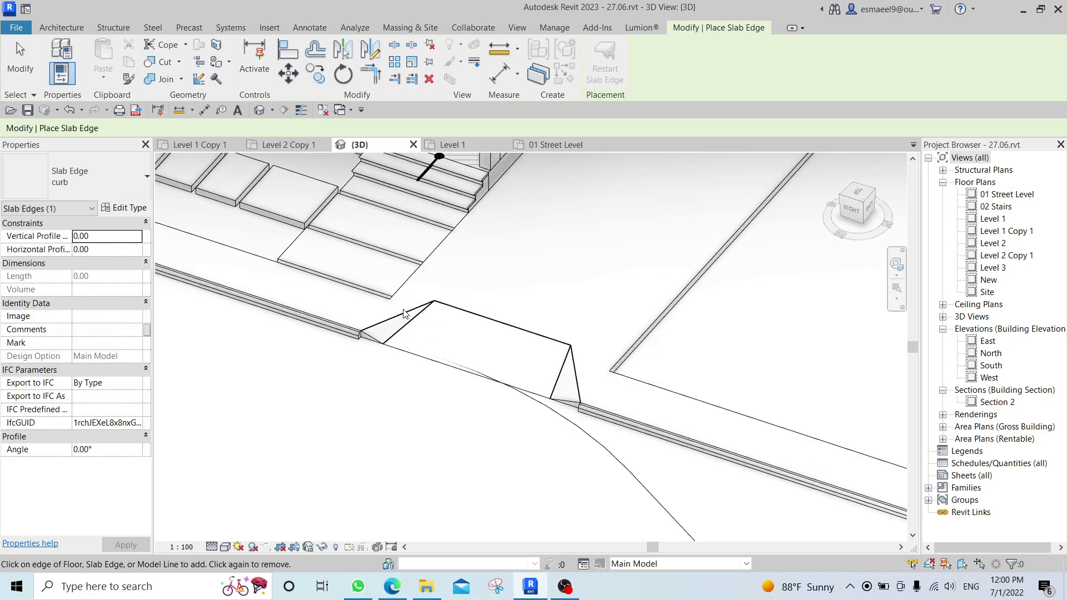
End the slab edge placement and examine where the curbs meet the sloped sides of the entrance ramp.
scroll(481, 318, up, 4)
middle_drag(309, 360, 464, 520)
scroll(494, 339, up, 2)
key(Escape)
scroll(472, 347, up, 1)
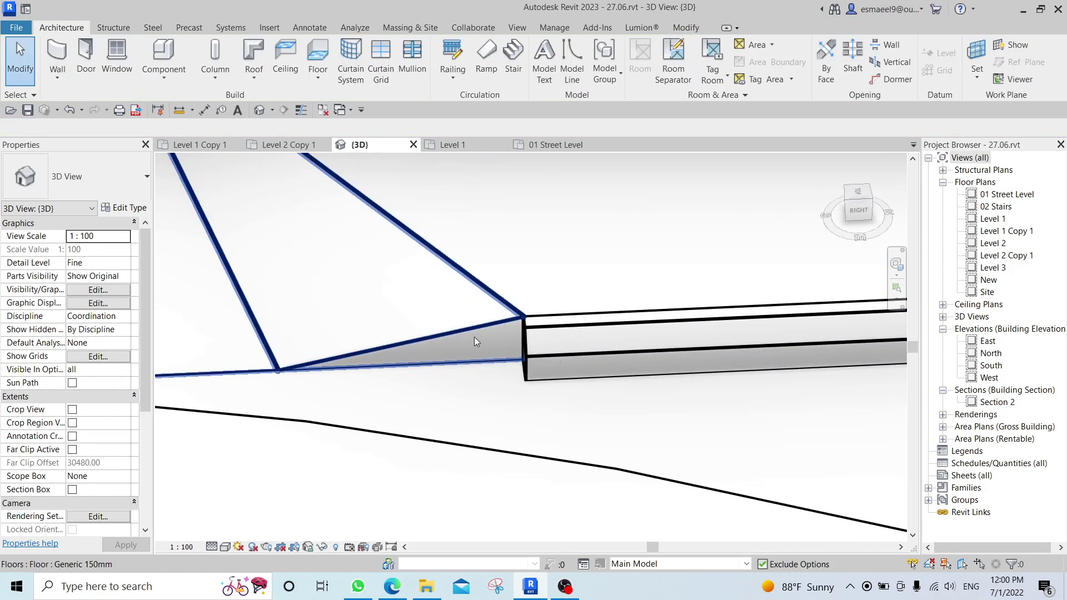
scroll(488, 330, down, 2)
scroll(508, 322, up, 2)
scroll(461, 353, down, 1)
shift+middle_drag(455, 363, 543, 419)
scroll(543, 419, down, 2)
middle_drag(472, 305, 594, 396)
middle_drag(400, 354, 521, 331)
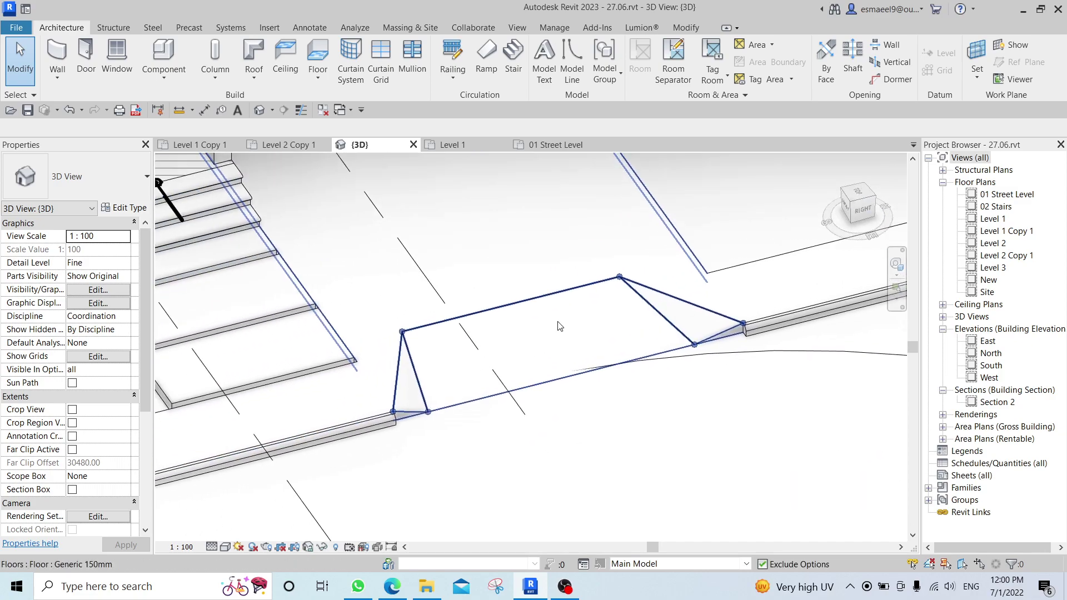
Draw a building section across the entrance ramp in the 02 Stairs floor plan.
double_click(997, 207)
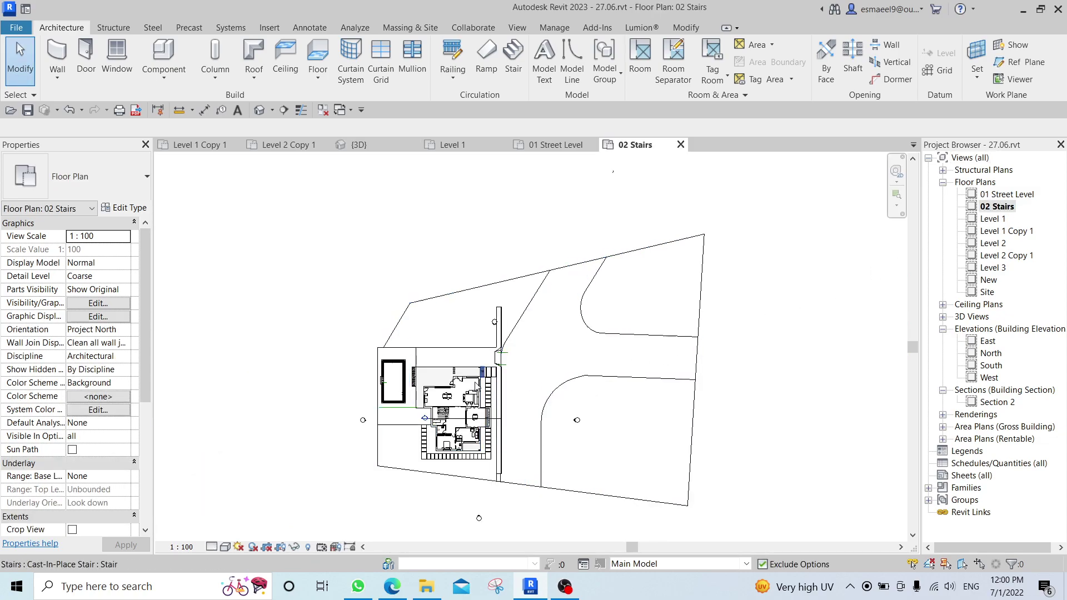
scroll(501, 362, up, 4)
key(s)
key(e)
click(543, 410)
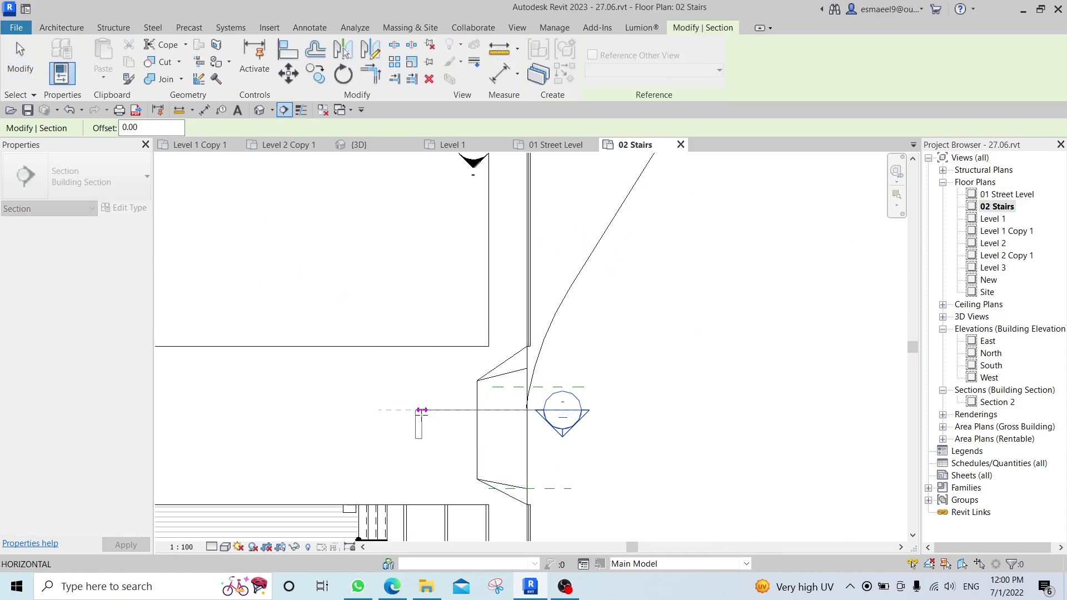
click(422, 411)
key(Escape)
Flip the viewing direction of the section across the entrance ramp and open its section view.
double_click(572, 439)
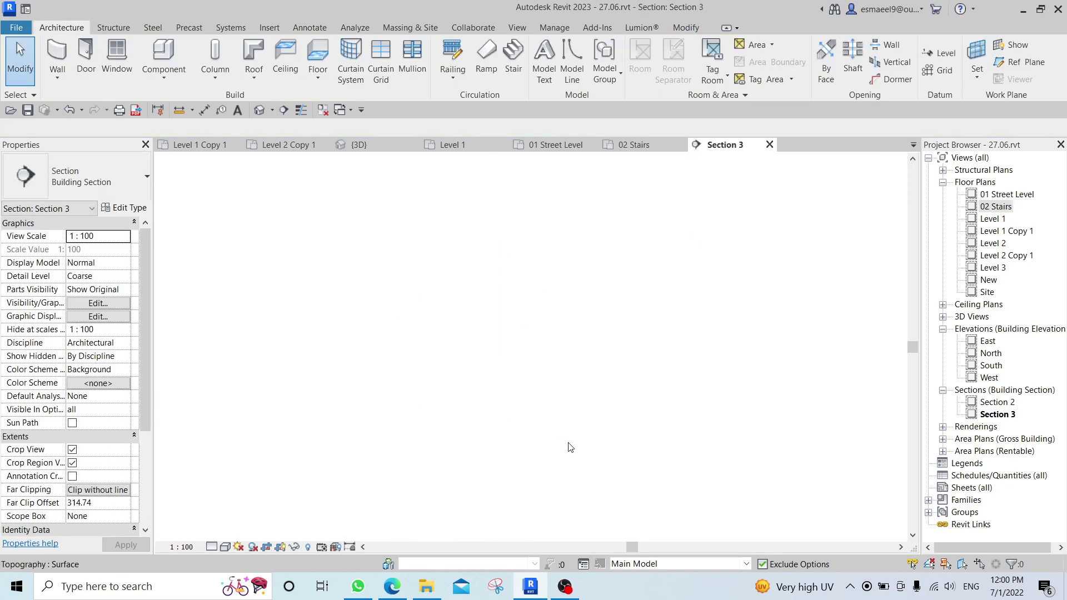
scroll(762, 421, up, 3)
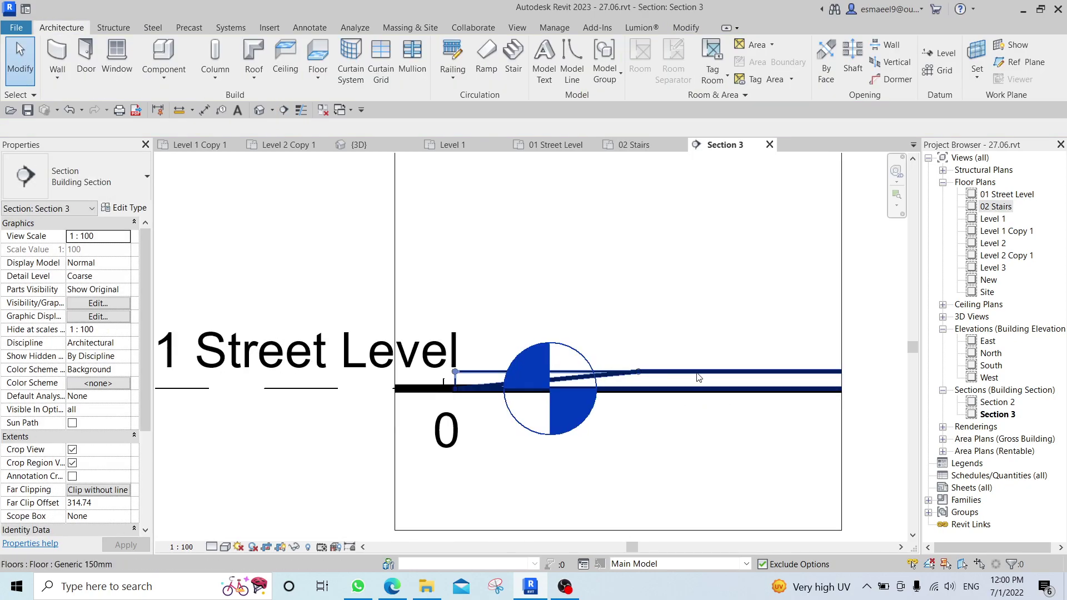
double_click(995, 206)
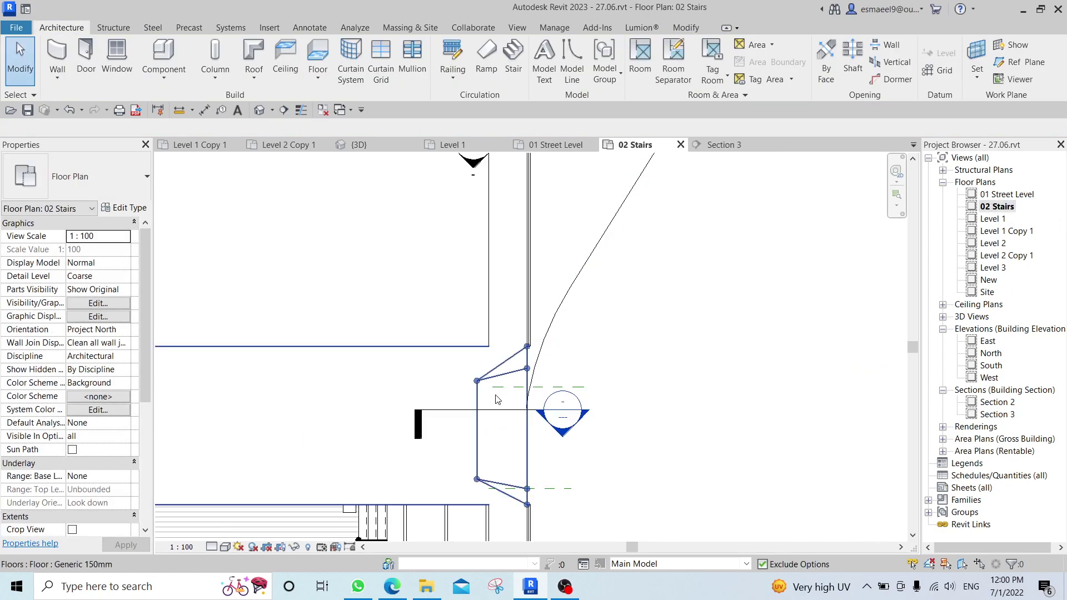
click(536, 410)
key(Escape)
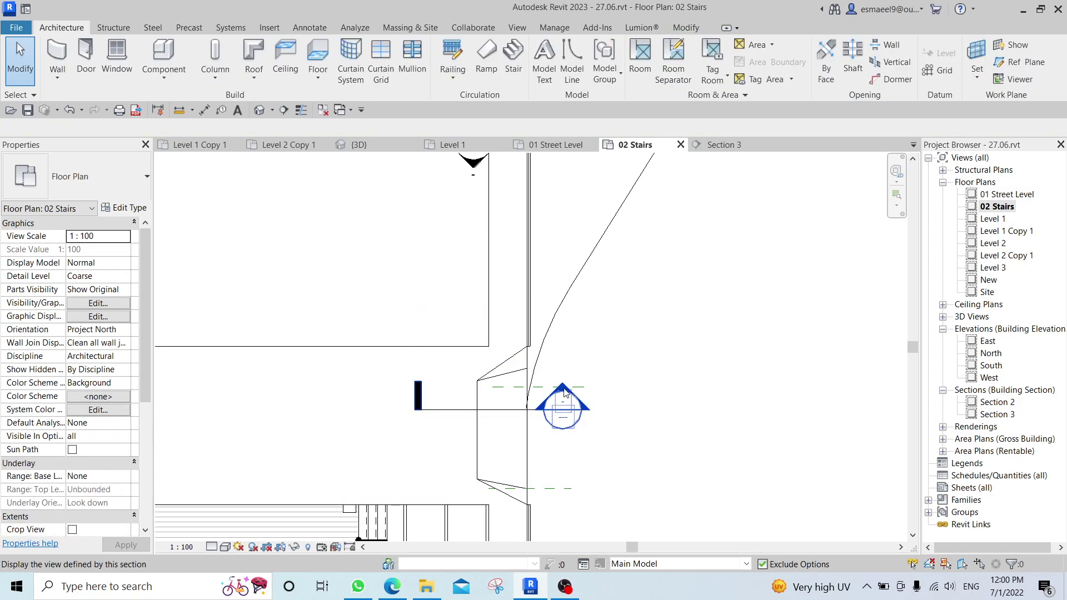
double_click(563, 408)
Make the Structure layer of the ramped Generic 150mm floor non-variable in its assembly and apply the change.
middle_drag(767, 368, 652, 363)
scroll(550, 378, up, 1)
click(538, 376)
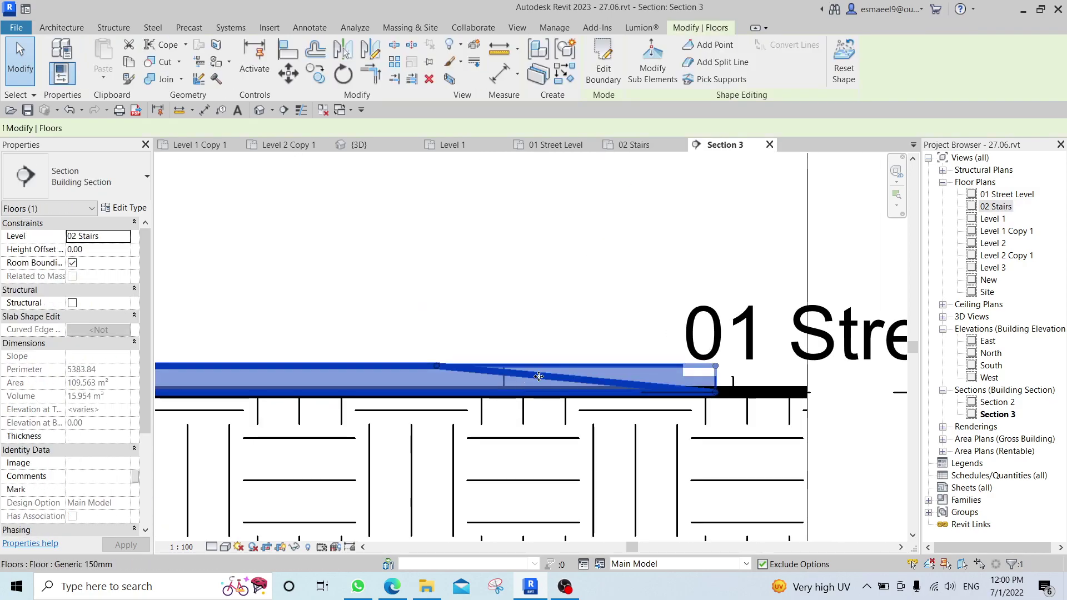
click(128, 210)
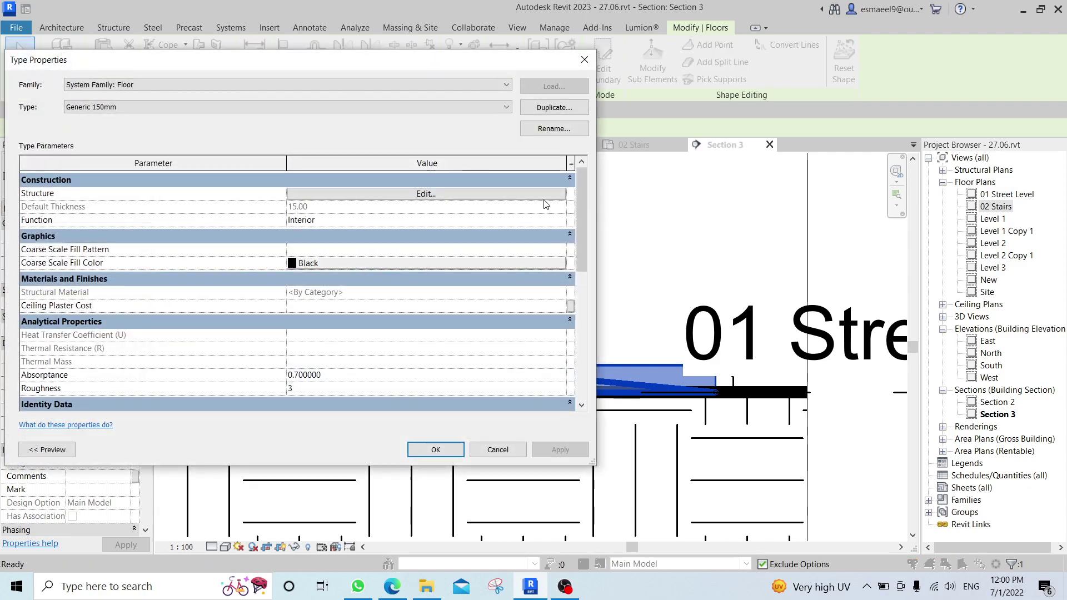
click(420, 191)
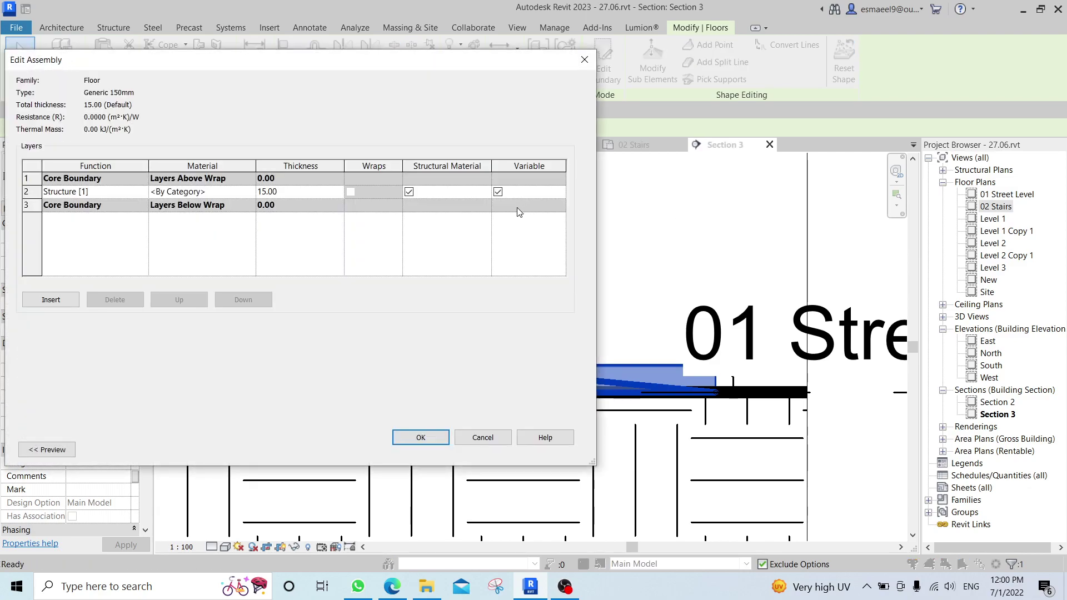
click(443, 438)
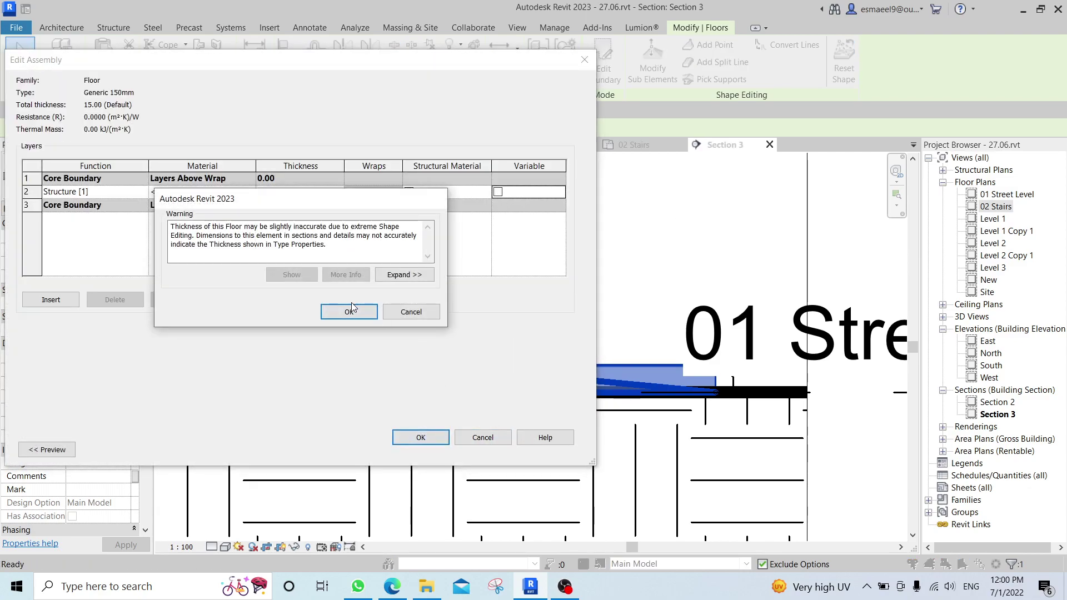
click(352, 307)
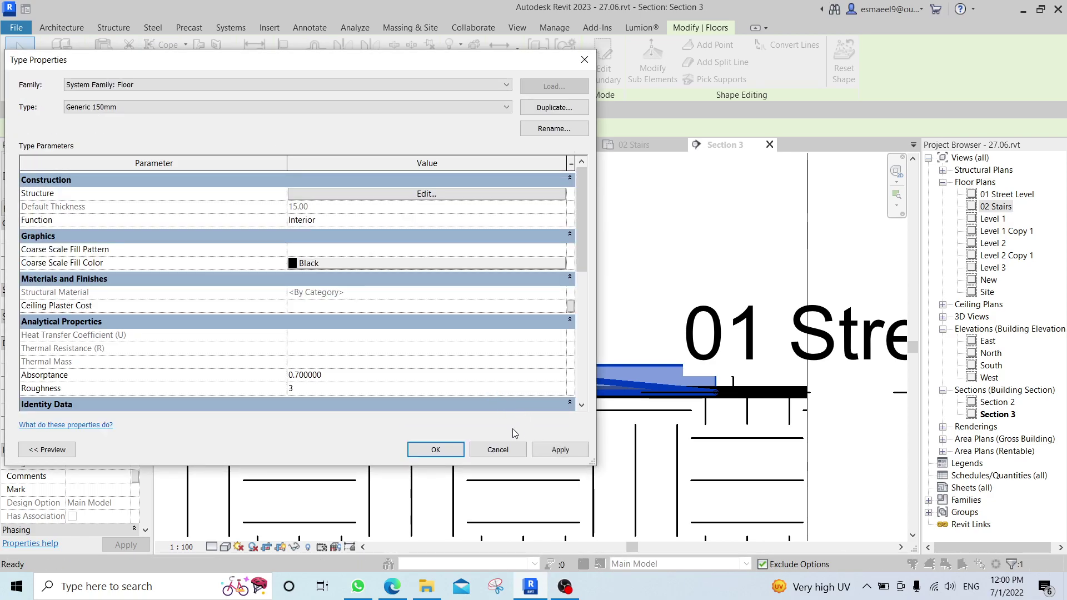
click(561, 449)
click(436, 449)
key(Escape)
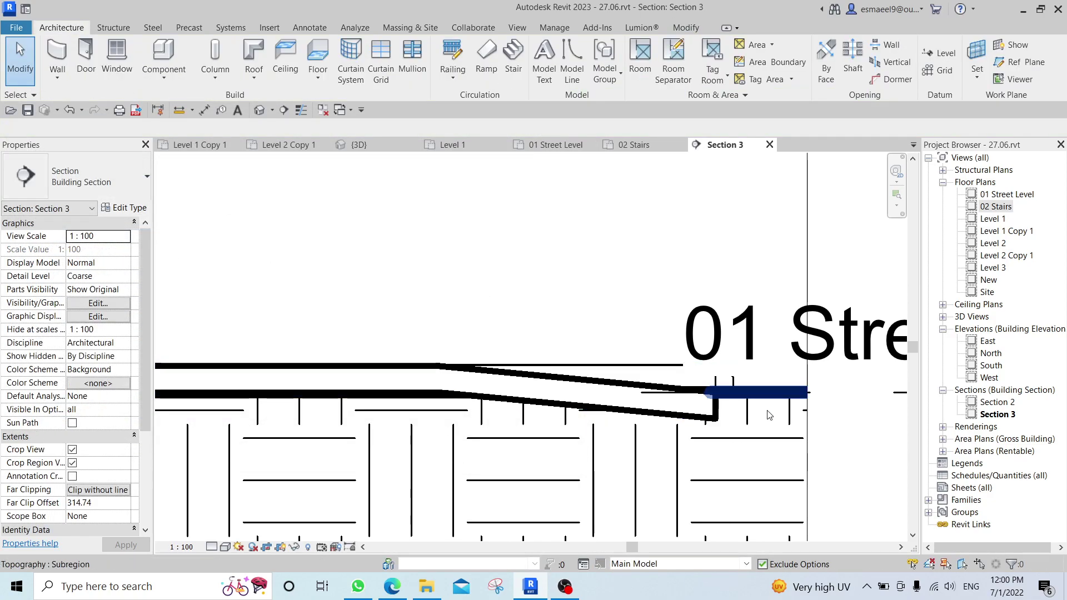
Make the Structure layer of the ramped Generic 150mm floor variable again and apply the change.
click(678, 410)
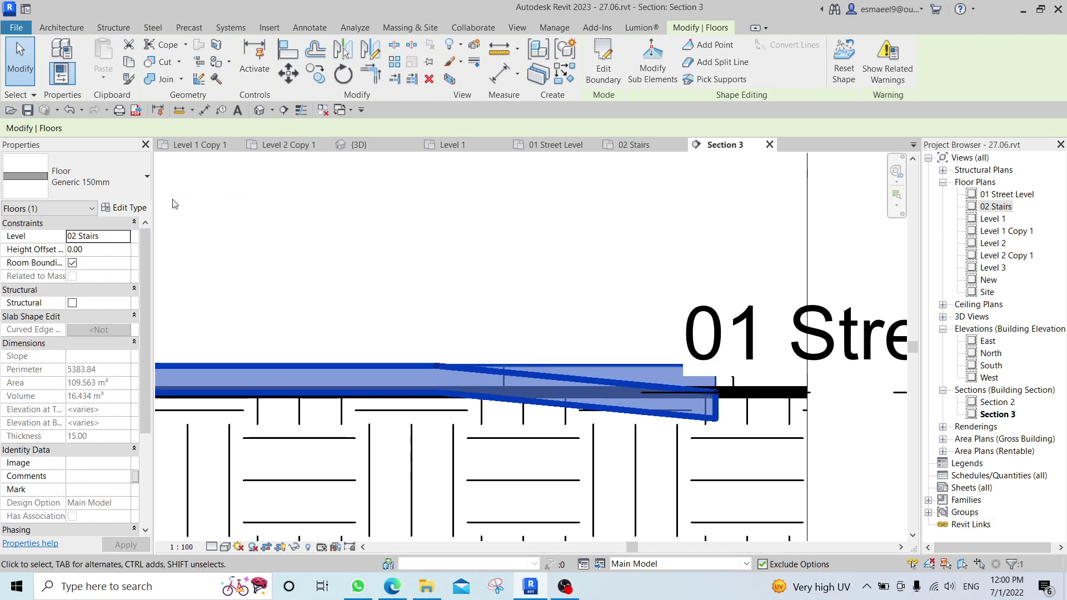
click(116, 210)
click(460, 196)
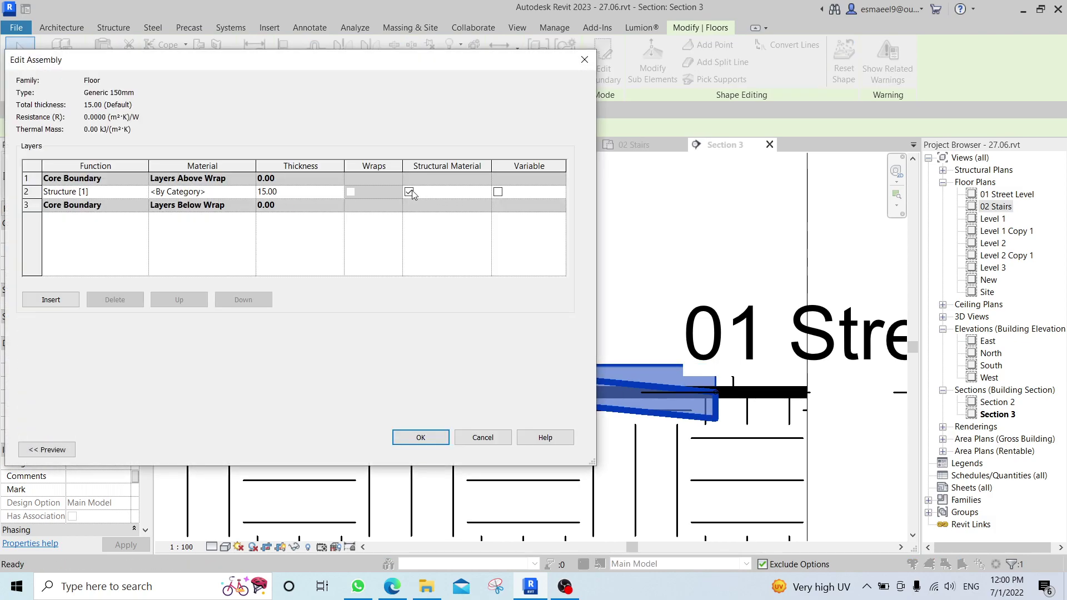
click(420, 438)
click(560, 450)
click(436, 450)
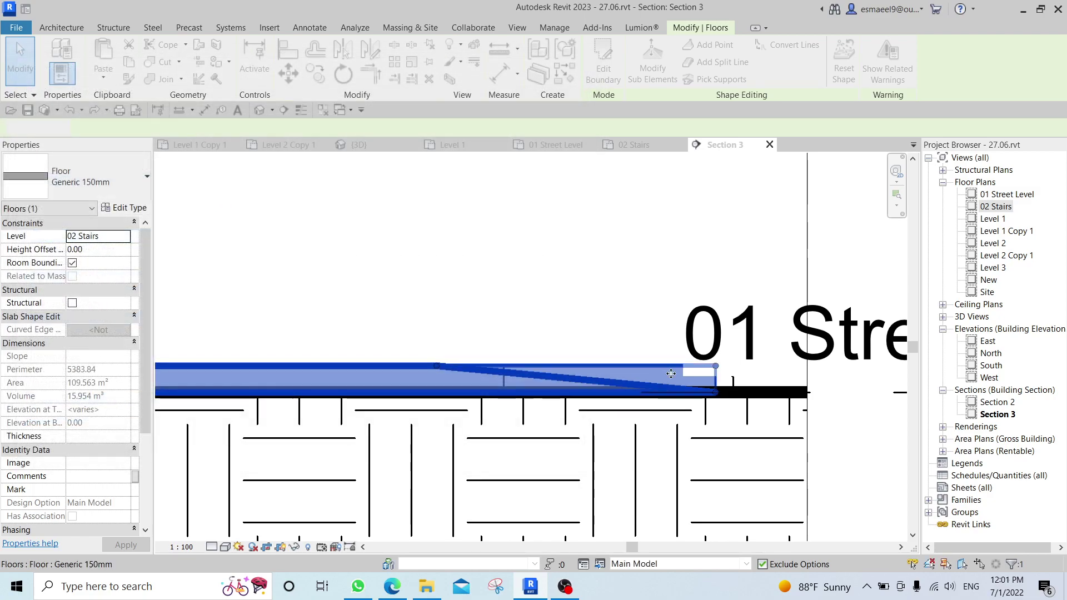
key(Escape)
scroll(612, 369, down, 3)
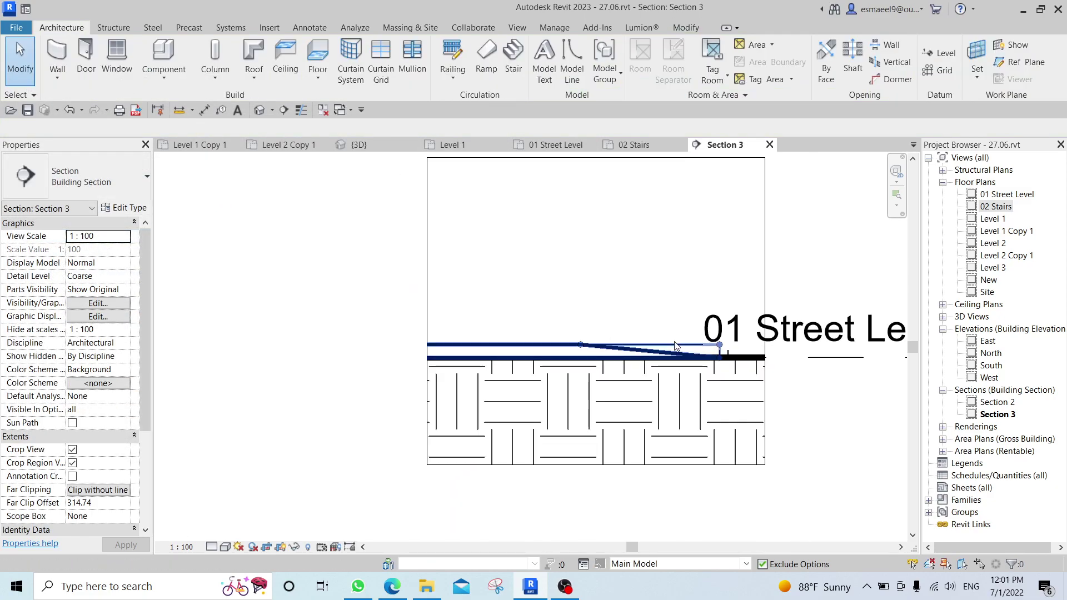